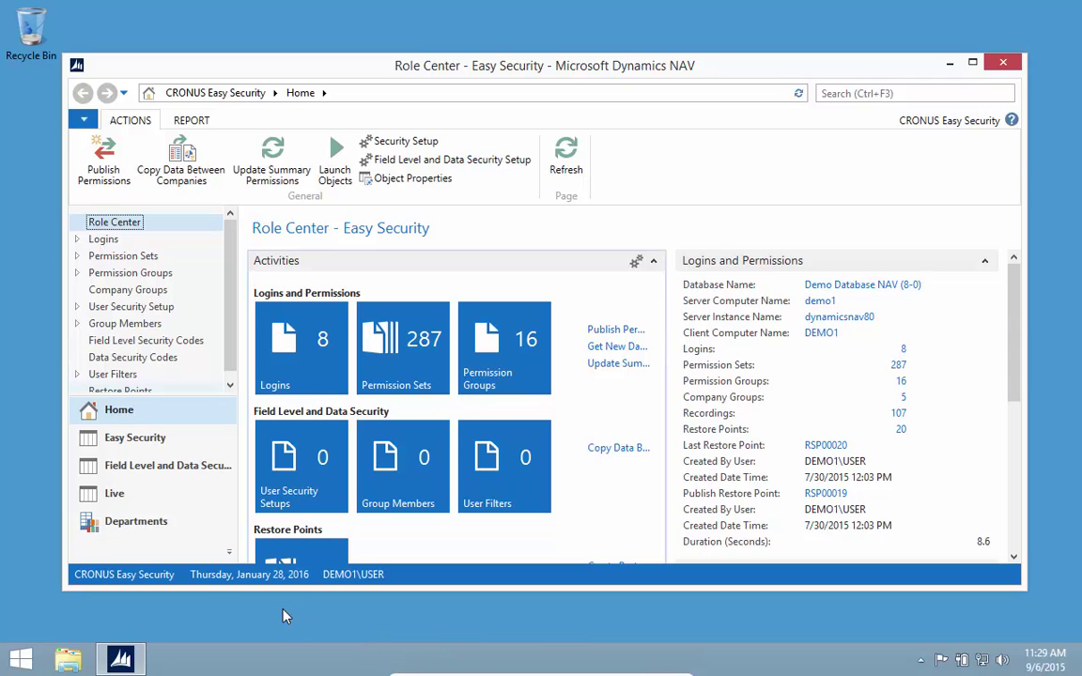
# Go to Departments > Easy Security > Logins and Permissions and scroll down to Administration
pyautogui.click(148, 526)
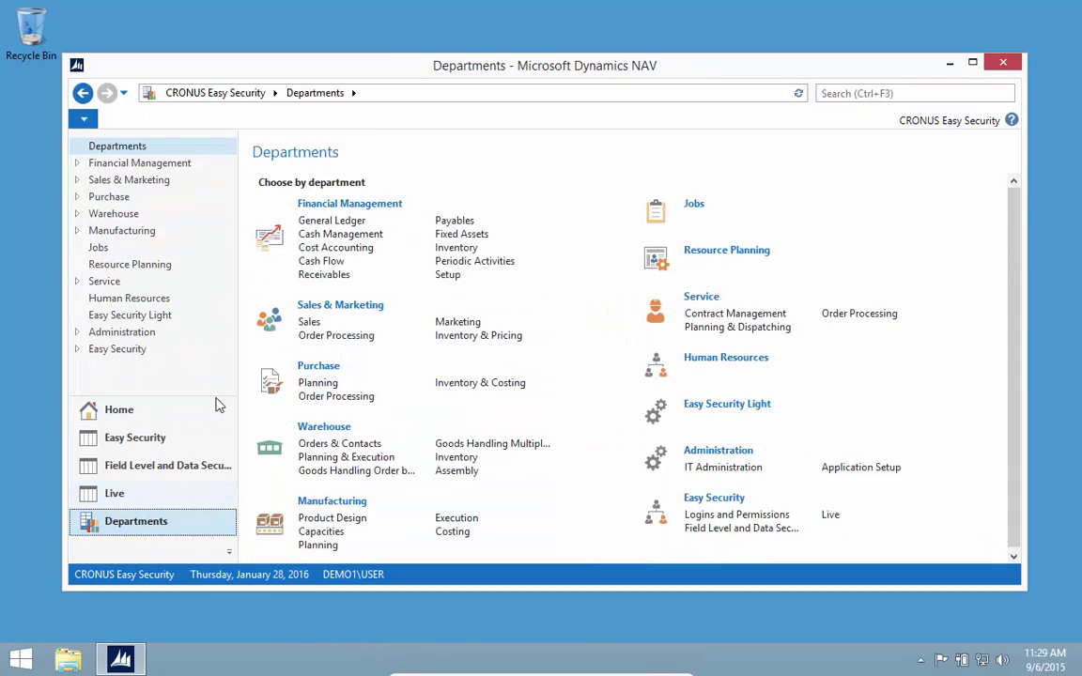
pyautogui.click(123, 350)
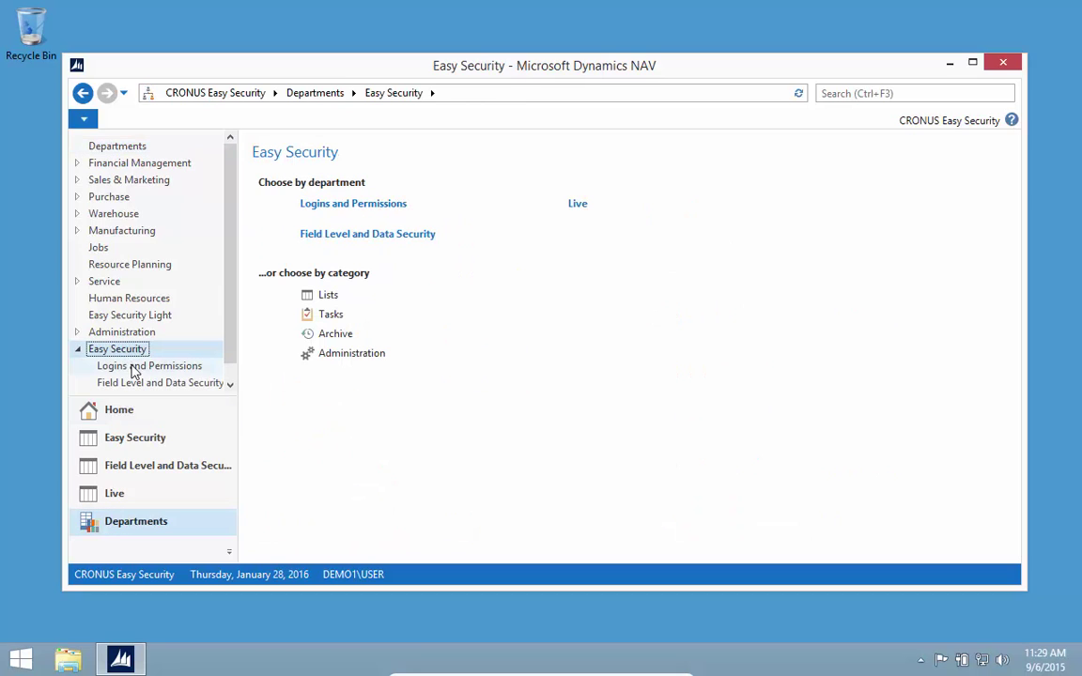
pyautogui.click(138, 368)
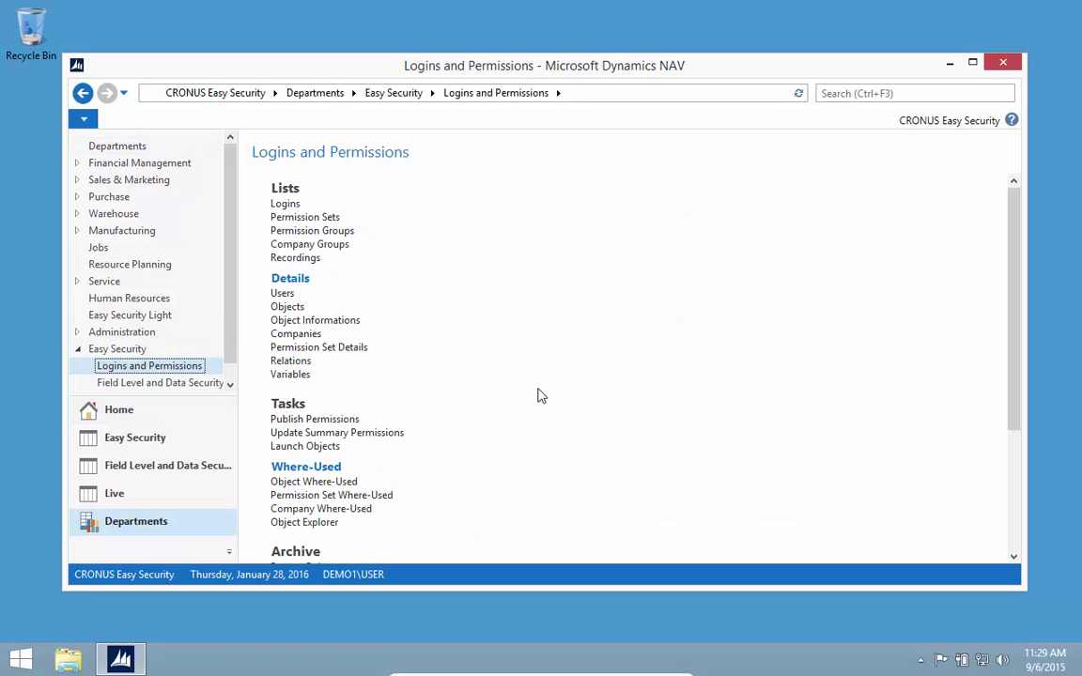
pyautogui.scroll(-5, 515, 498)
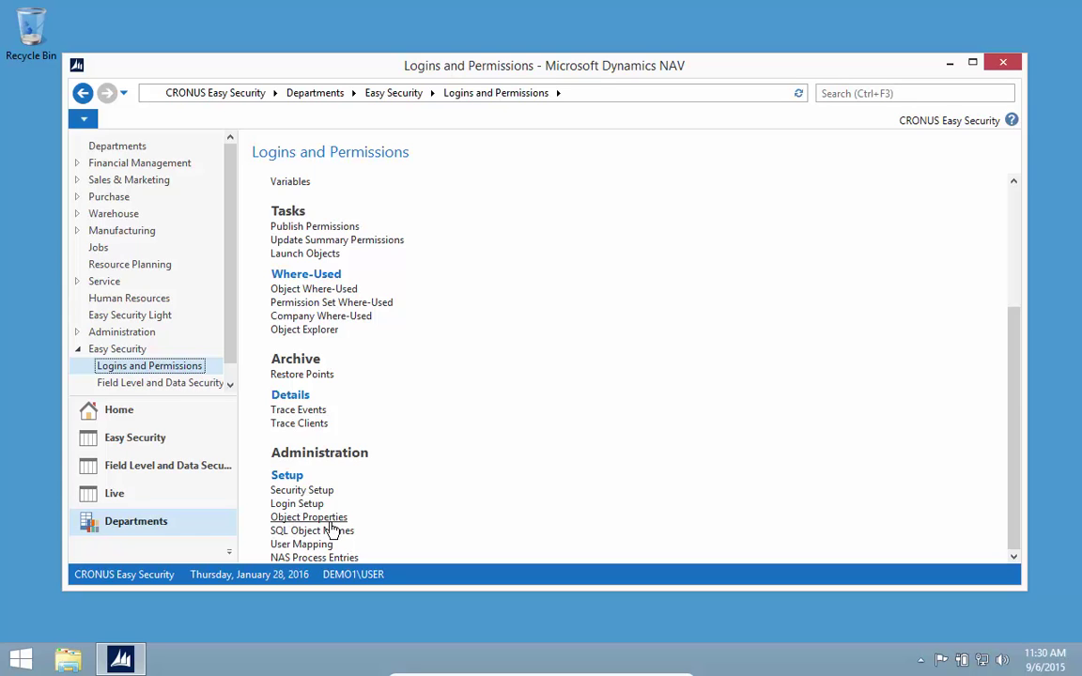
# Open the Security Setup card under Administration
pyautogui.click(301, 492)
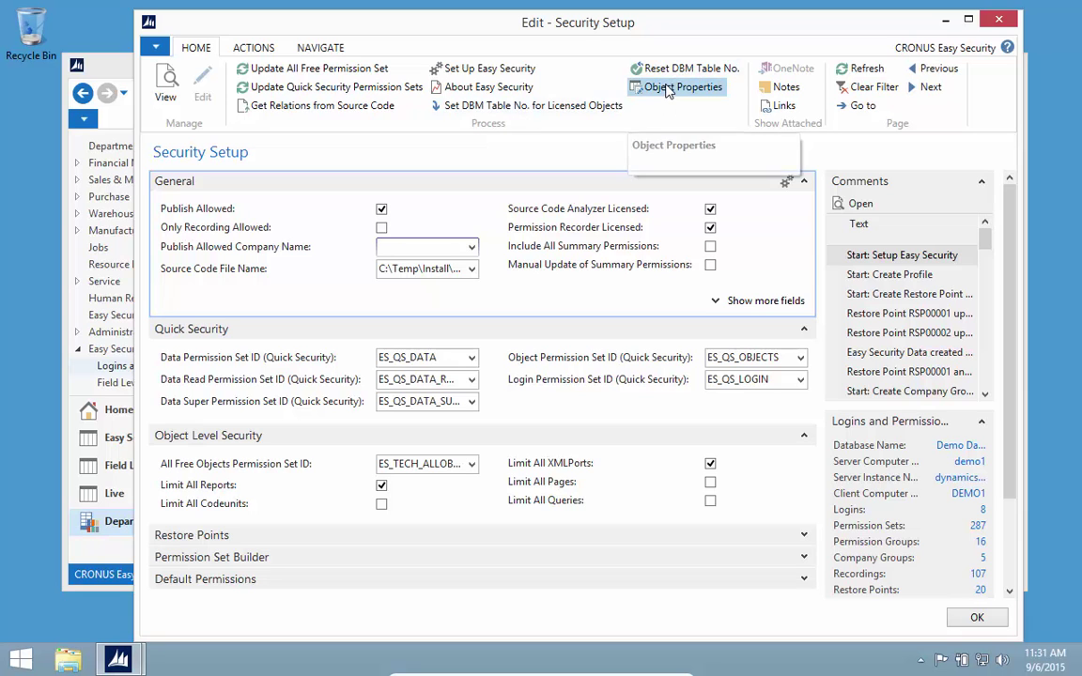
pyautogui.click(667, 89)
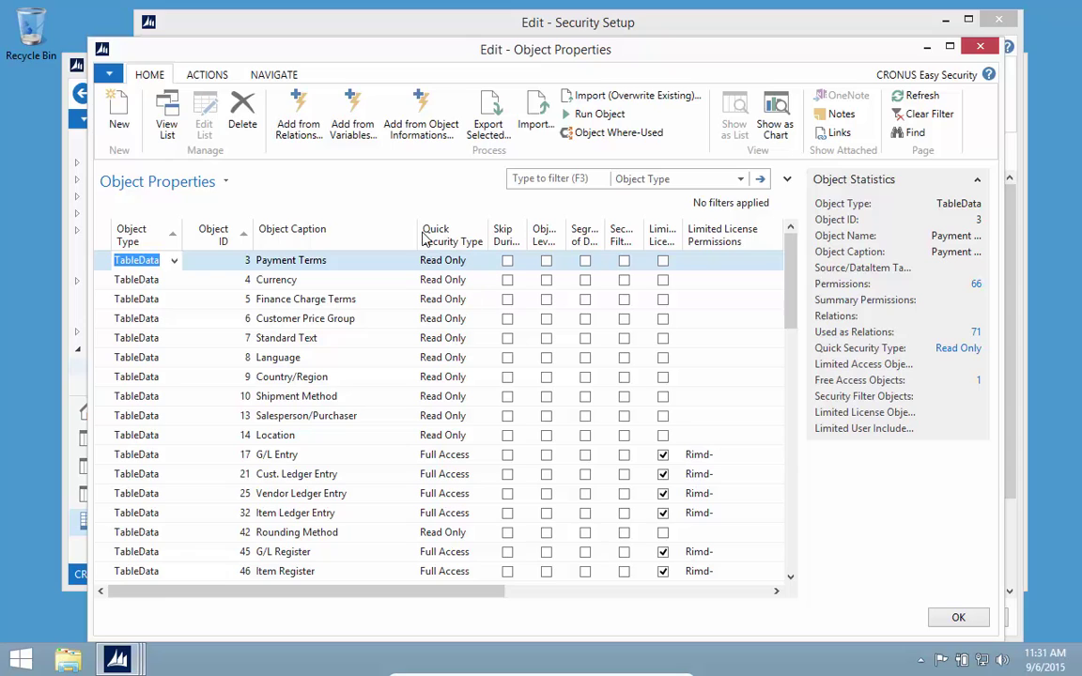
pyautogui.click(469, 261)
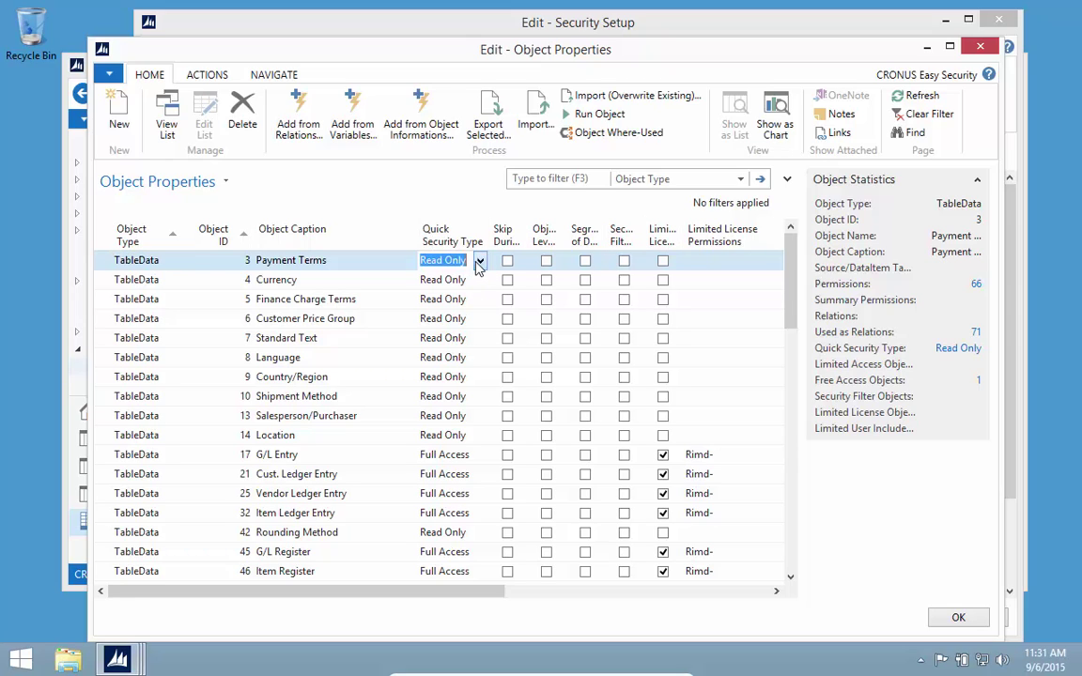
pyautogui.click(480, 262)
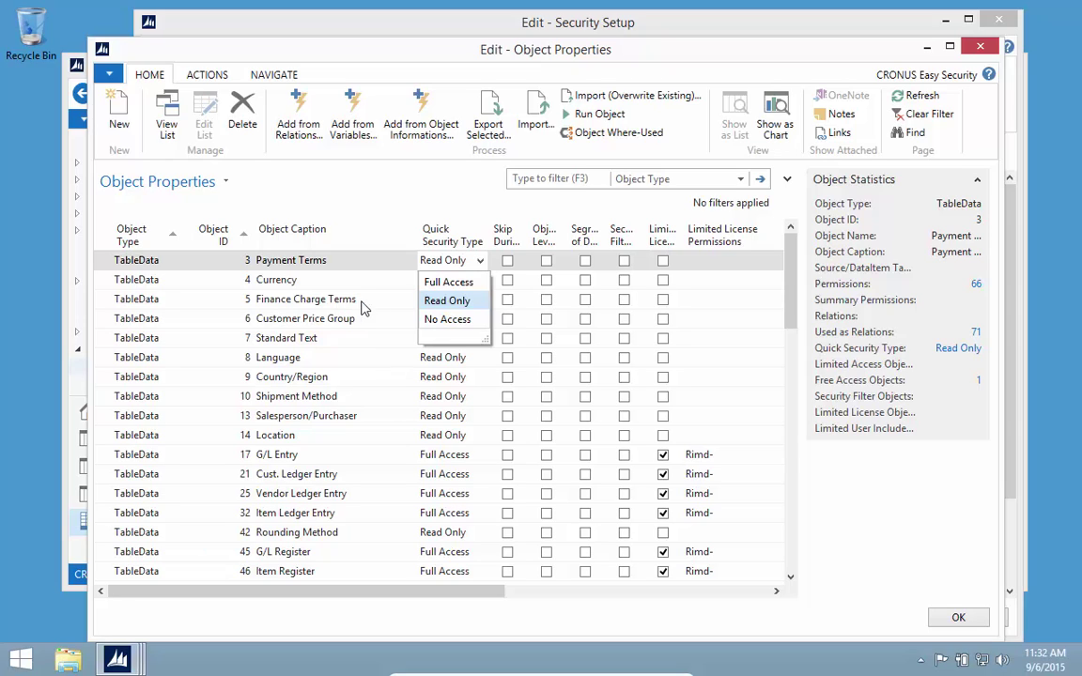
pyautogui.press('Escape')
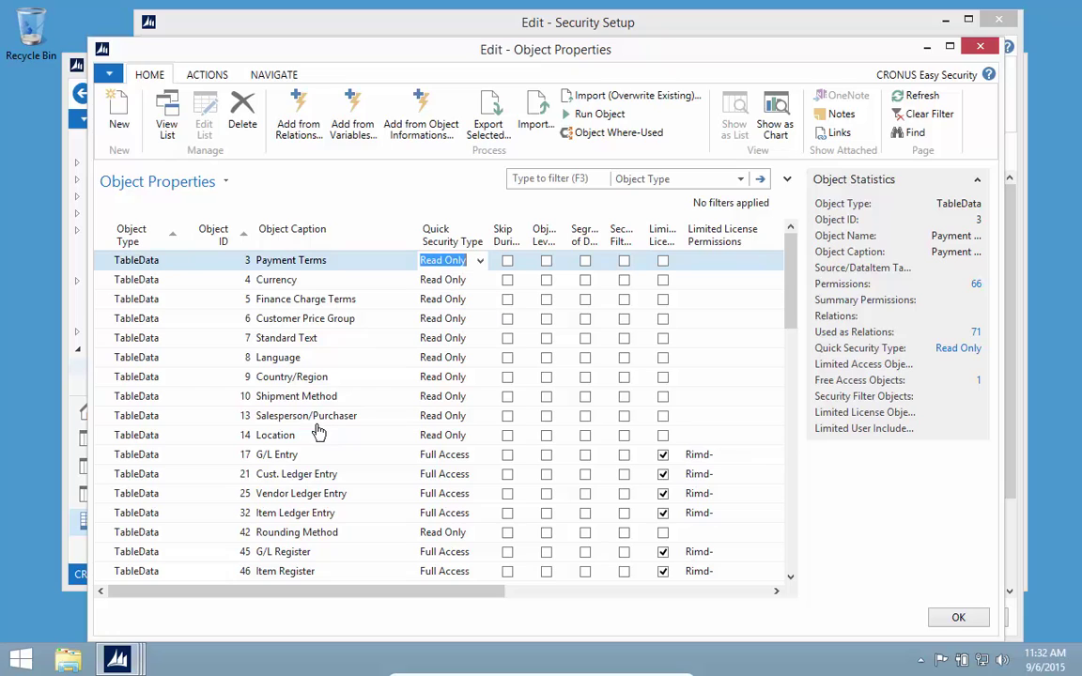
# Add table 5200 Employee to Object Properties with Quick Security Type No Access
pyautogui.click(122, 117)
pyautogui.click(233, 262)
pyautogui.click(245, 260)
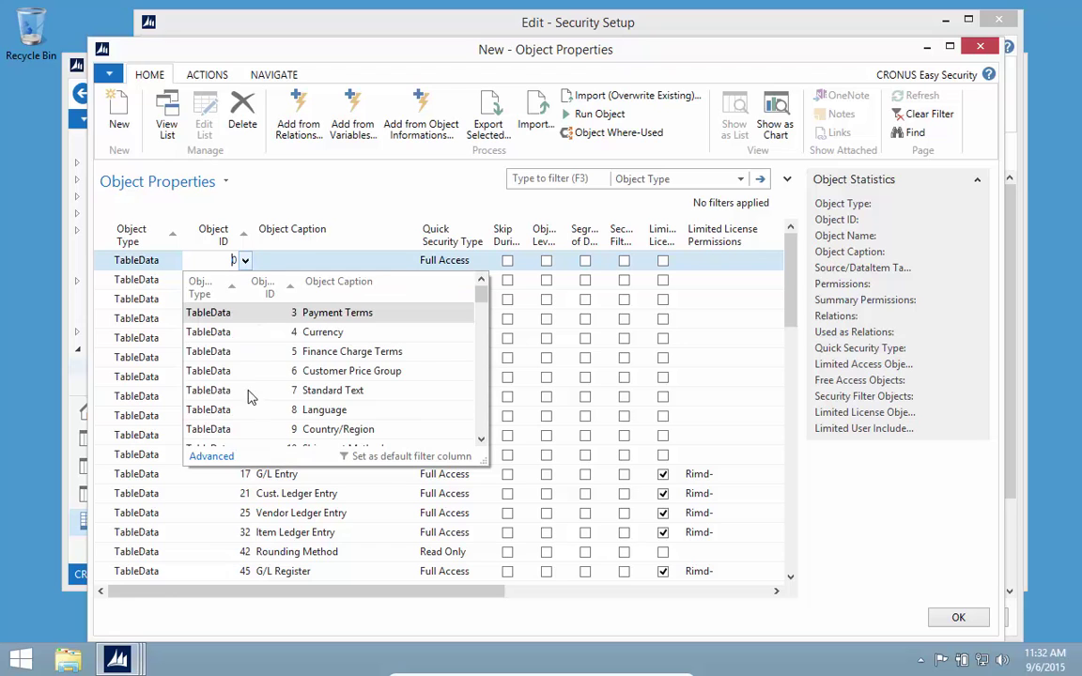
pyautogui.click(209, 455)
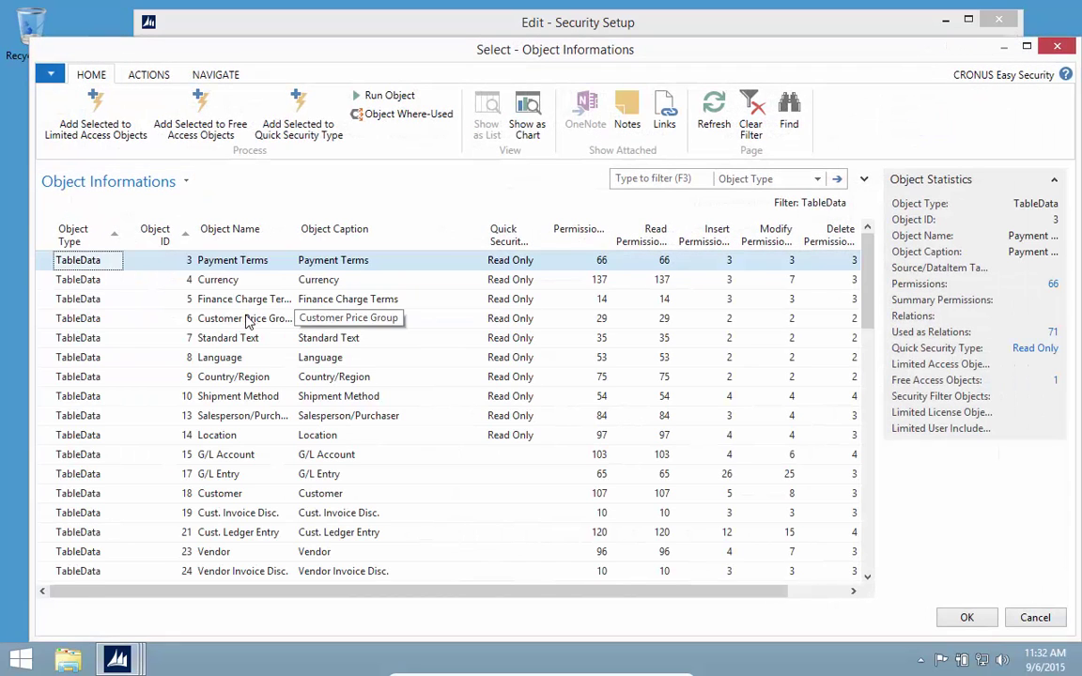
pyautogui.click(248, 320)
pyautogui.hotkey('ctrl', 'f')
pyautogui.write('employee')
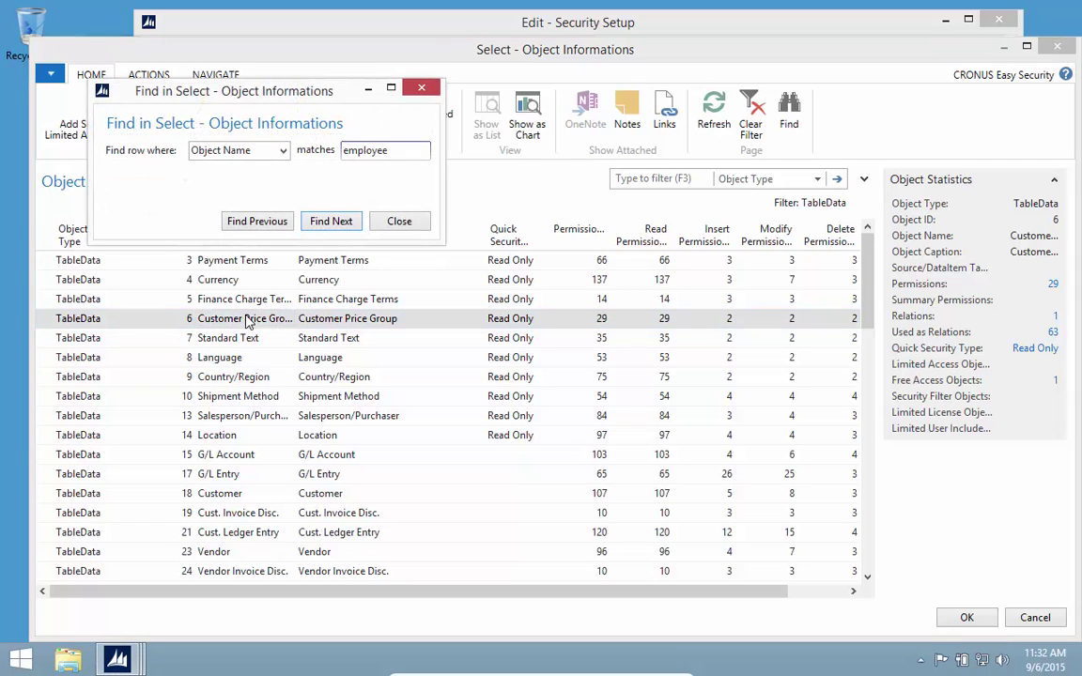
pyautogui.press('Return')
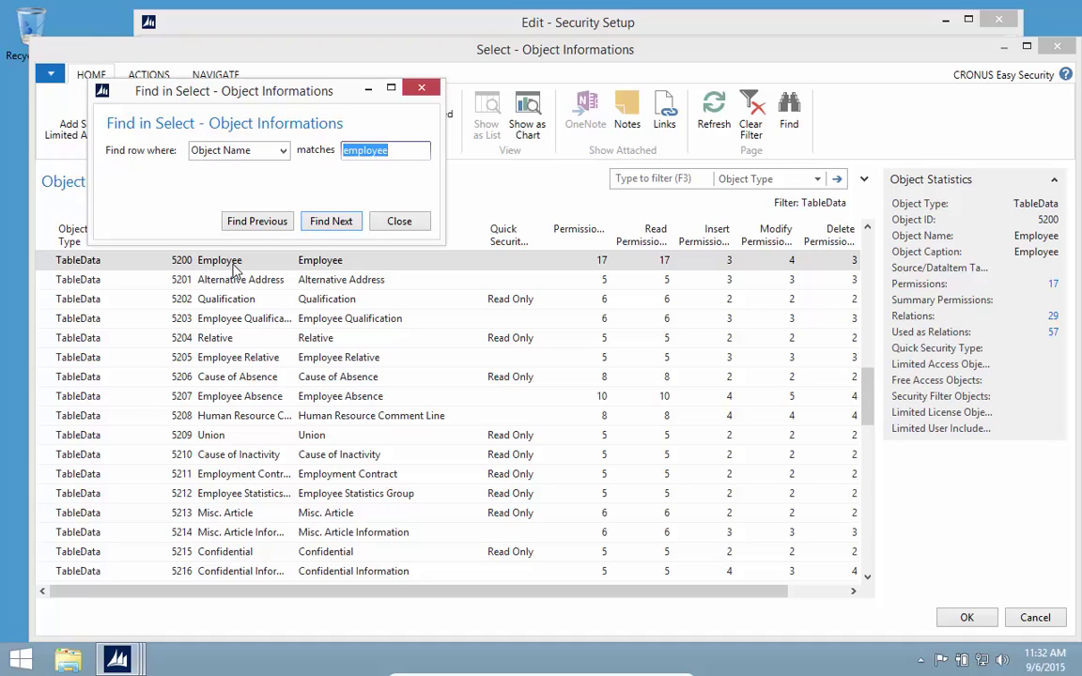
pyautogui.press('Escape')
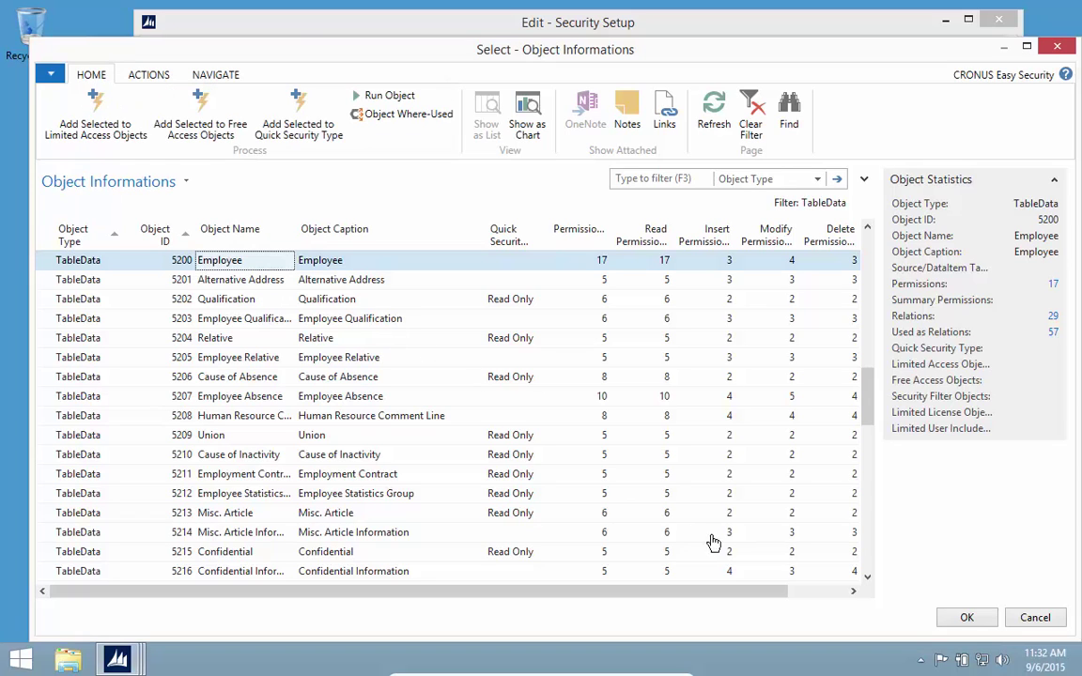
pyautogui.click(967, 618)
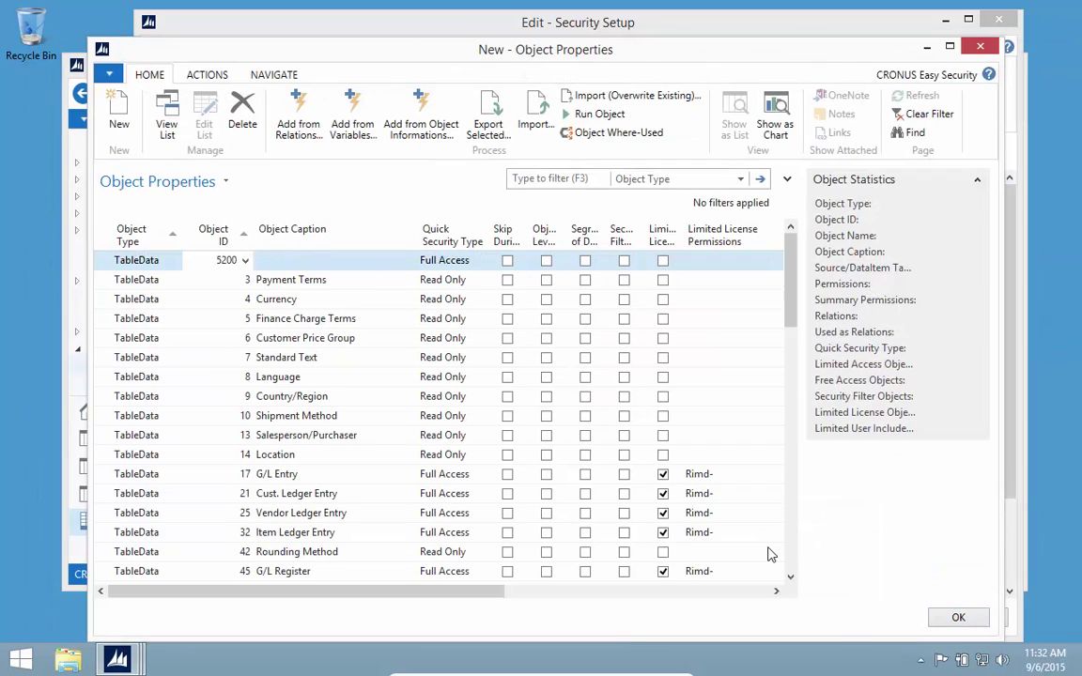
pyautogui.press('Tab')
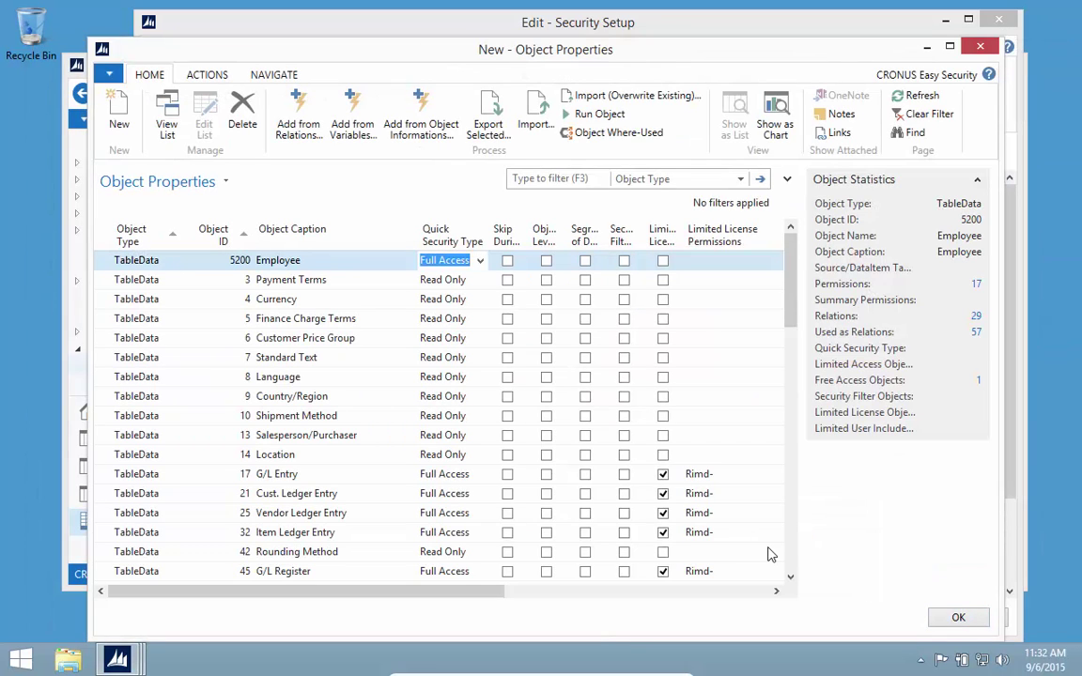
pyautogui.write('n')
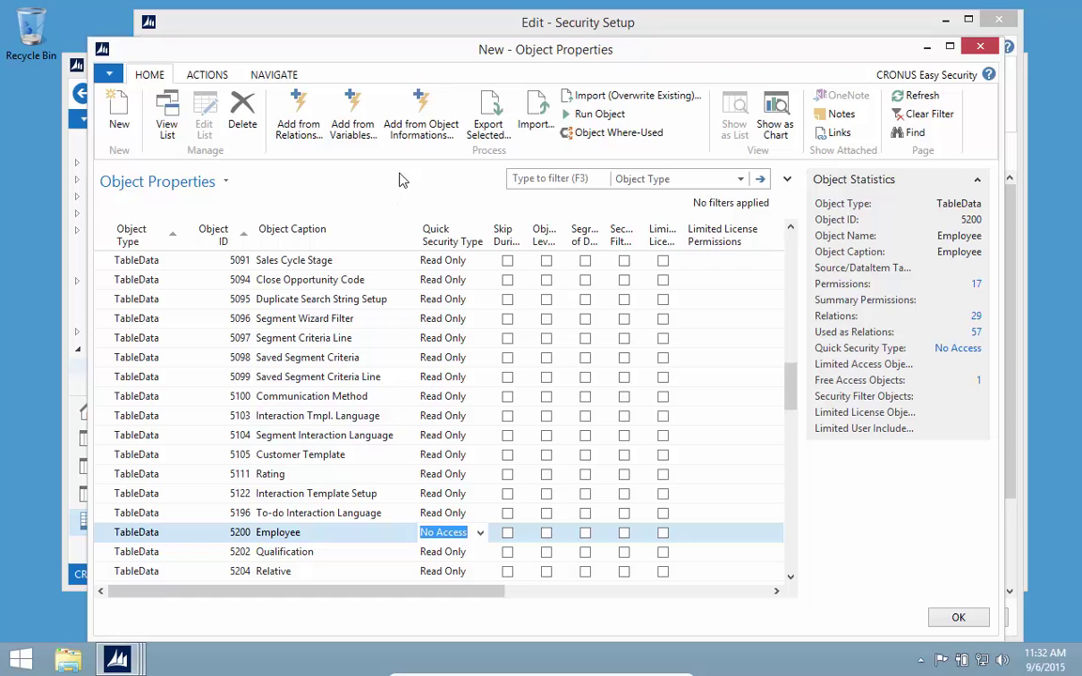
# In Object Informations, find 'employee' and select tables 5200 through 5220
pyautogui.click(424, 120)
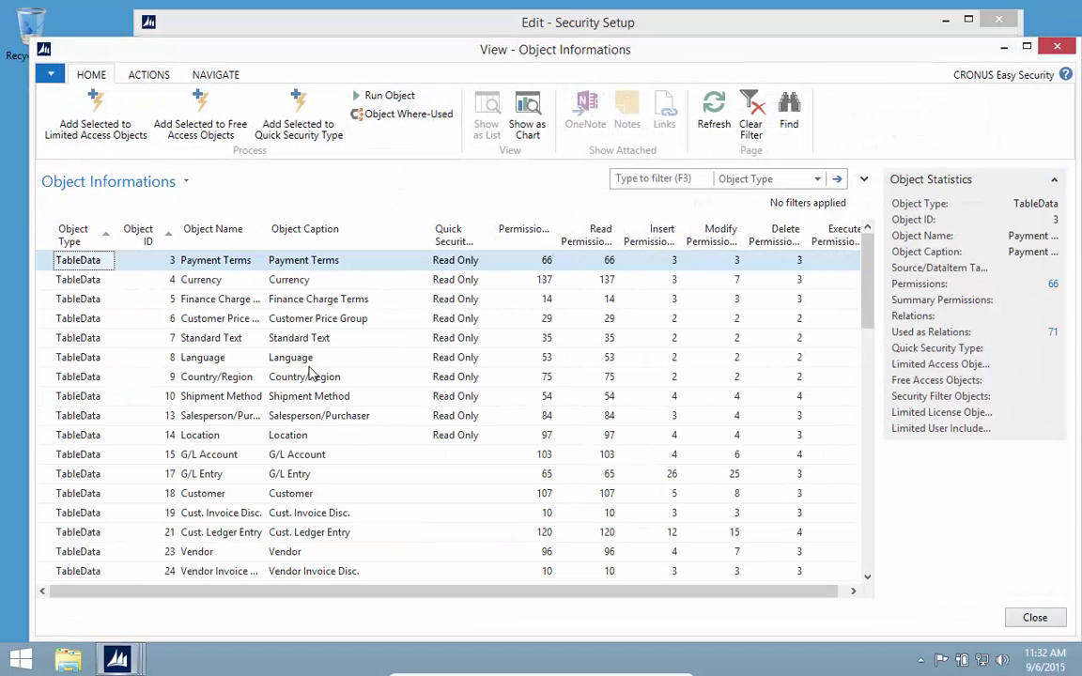
pyautogui.click(214, 362)
pyautogui.hotkey('ctrl', 'f')
pyautogui.write('employee')
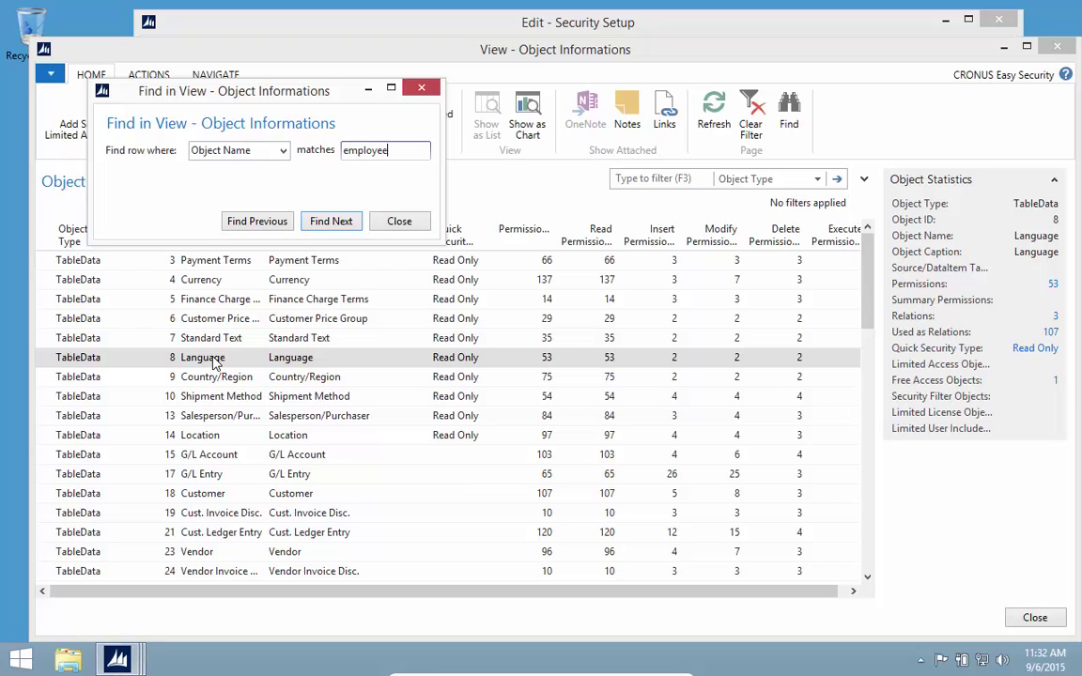
pyautogui.press('Return')
pyautogui.press('Escape')
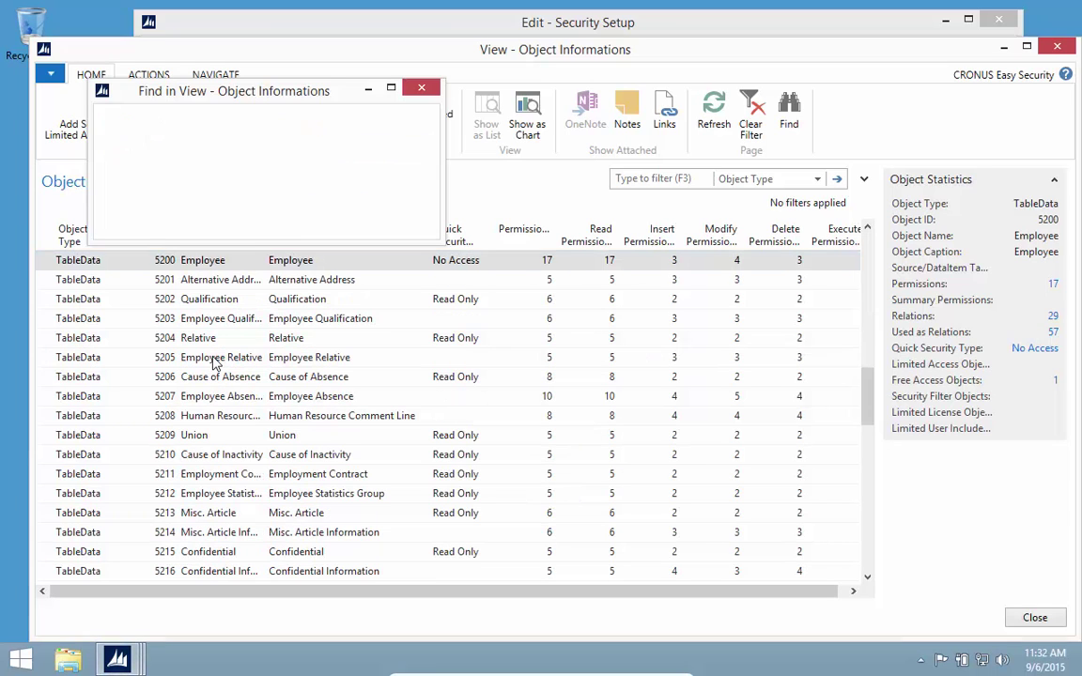
pyautogui.hotkey('shift', 'Down')
pyautogui.hotkey('shift', 'Down')
pyautogui.hotkey('shift', 'Down')
pyautogui.hotkey('shift', 'Down')
pyautogui.hotkey('shift', 'Down')
pyautogui.hotkey('shift', 'Down')
pyautogui.hotkey('shift', 'Down')
pyautogui.hotkey('shift', 'Down')
pyautogui.hotkey('shift', 'Down')
pyautogui.hotkey('shift', 'Down')
pyautogui.hotkey('shift', 'Down')
pyautogui.hotkey('shift', 'Down')
pyautogui.hotkey('shift', 'Down')
pyautogui.hotkey('shift', 'Down')
pyautogui.hotkey('shift', 'Down')
pyautogui.hotkey('shift', 'Down')
pyautogui.hotkey('shift', 'Down')
pyautogui.hotkey('shift', 'Down')
pyautogui.hotkey('shift', 'Down')
pyautogui.hotkey('shift', 'Down')
pyautogui.hotkey('shift', 'Down')
pyautogui.hotkey('shift', 'Down')
pyautogui.hotkey('shift', 'Down')
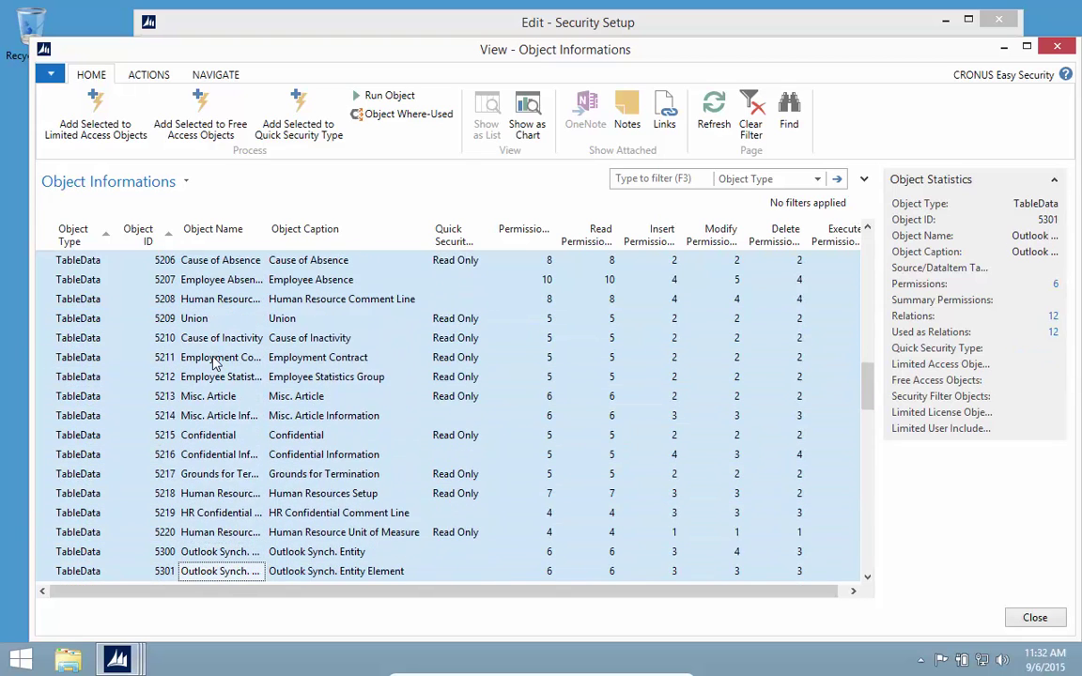
pyautogui.hotkey('shift', 'Up')
pyautogui.hotkey('shift', 'Up')
pyautogui.hotkey('shift', 'Up')
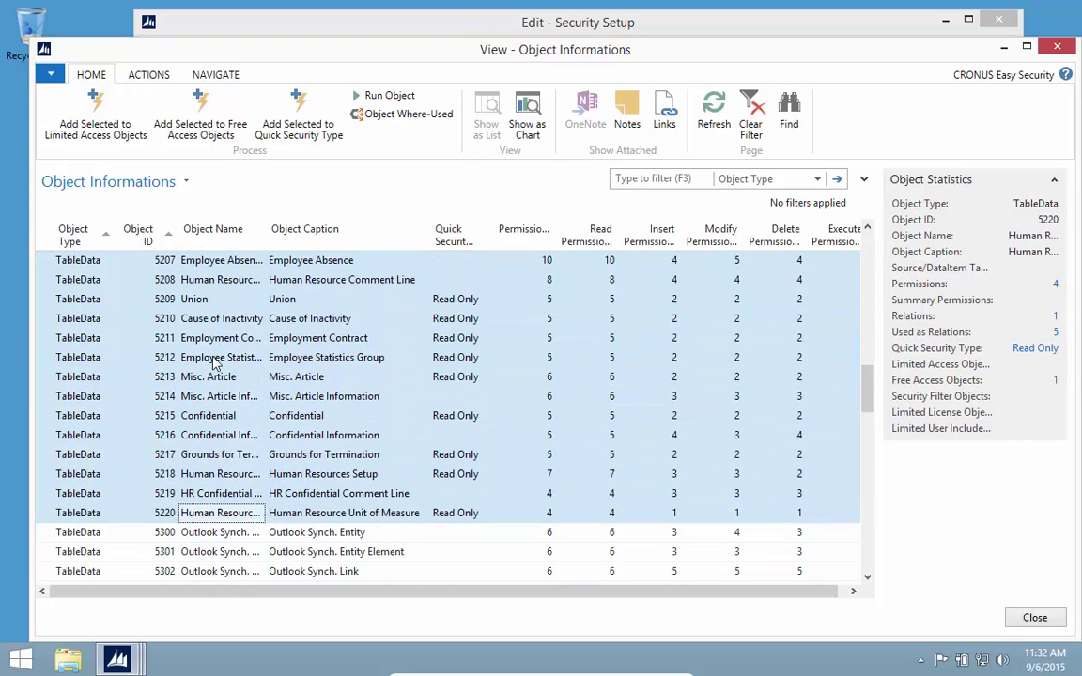
# Give the selected tables Quick Security Type No Access, check the rows, and close Object Properties
pyautogui.click(298, 124)
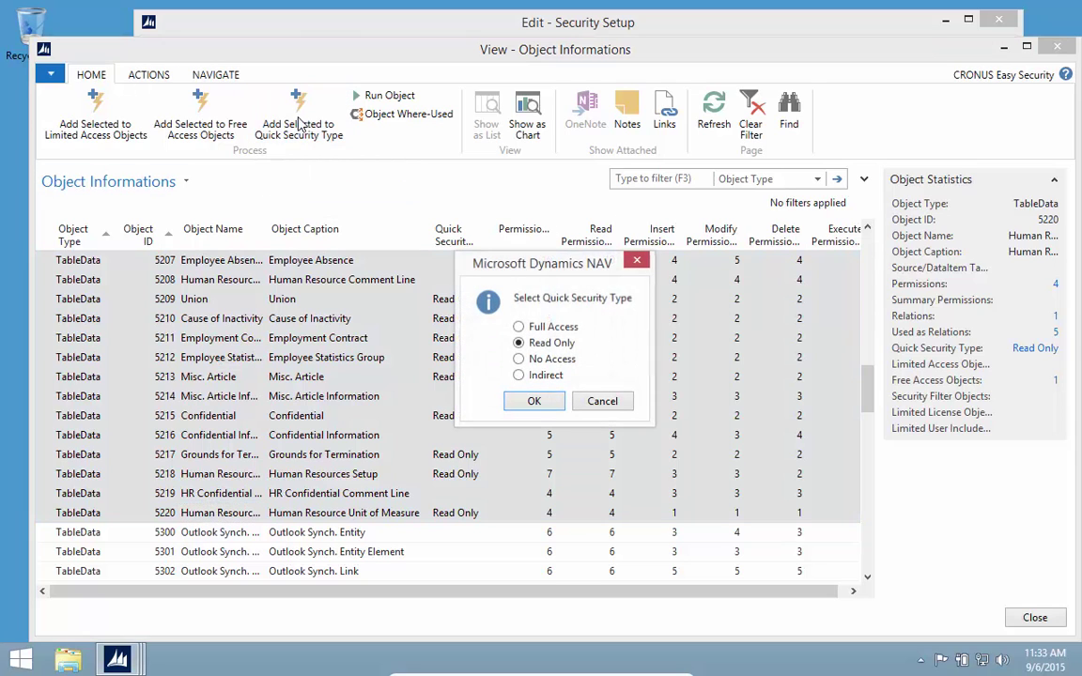
pyautogui.click(537, 361)
pyautogui.click(528, 402)
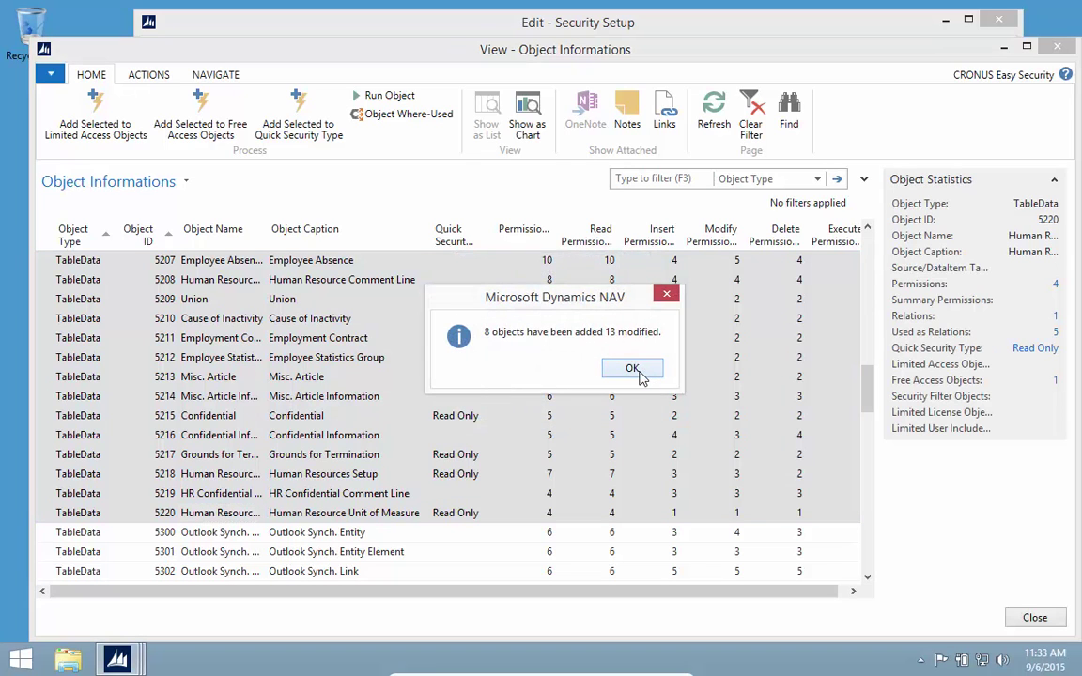
pyautogui.click(634, 370)
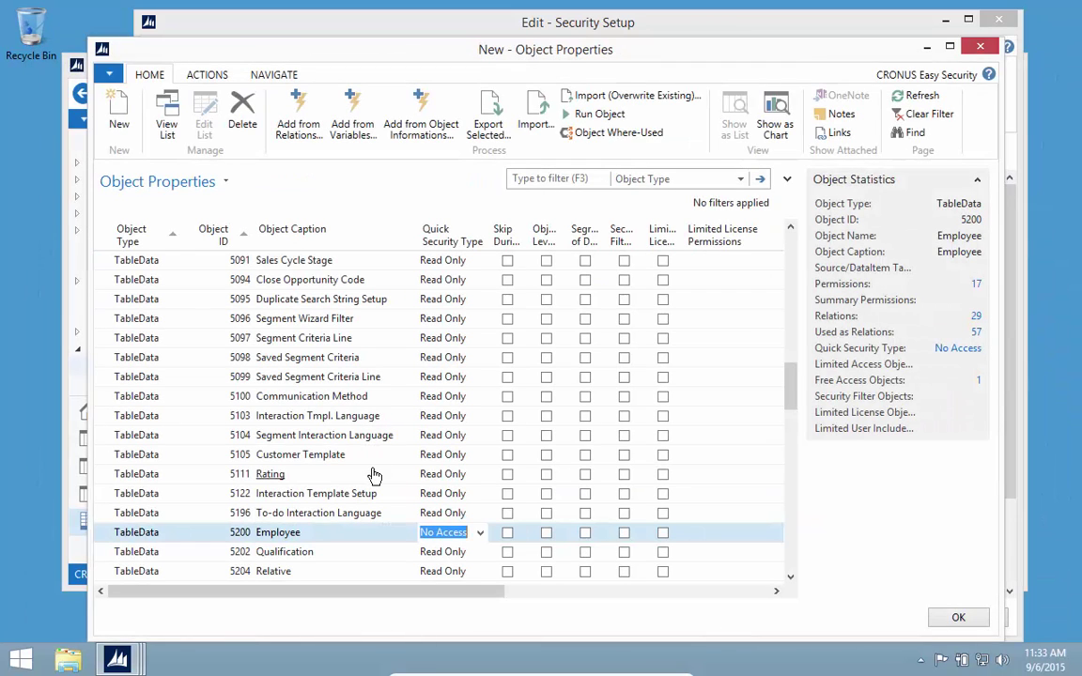
pyautogui.press('Down')
pyautogui.press('Down')
pyautogui.press('Down')
pyautogui.press('Down')
pyautogui.press('Down')
pyautogui.press('Down')
pyautogui.press('Down')
pyautogui.press('Down')
pyautogui.press('Down')
pyautogui.press('Down')
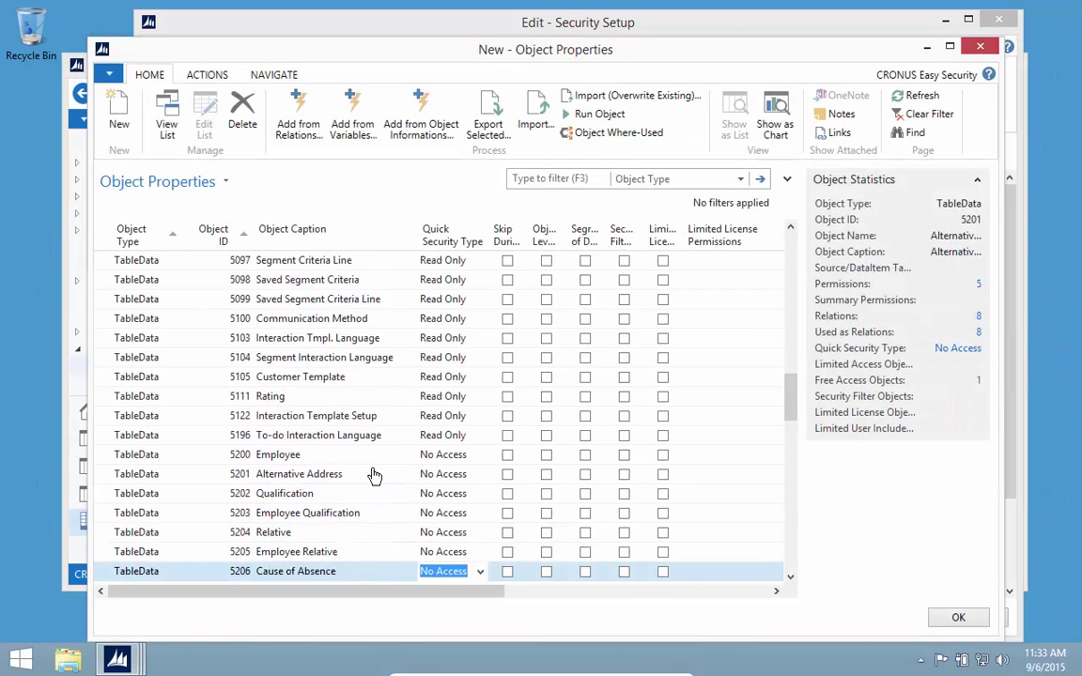
pyautogui.press('Up')
pyautogui.press('Up')
pyautogui.press('Up')
pyautogui.press('Up')
pyautogui.press('Up')
pyautogui.press('Up')
pyautogui.press('Up')
pyautogui.press('Up')
pyautogui.press('Up')
pyautogui.press('Up')
pyautogui.press('Up')
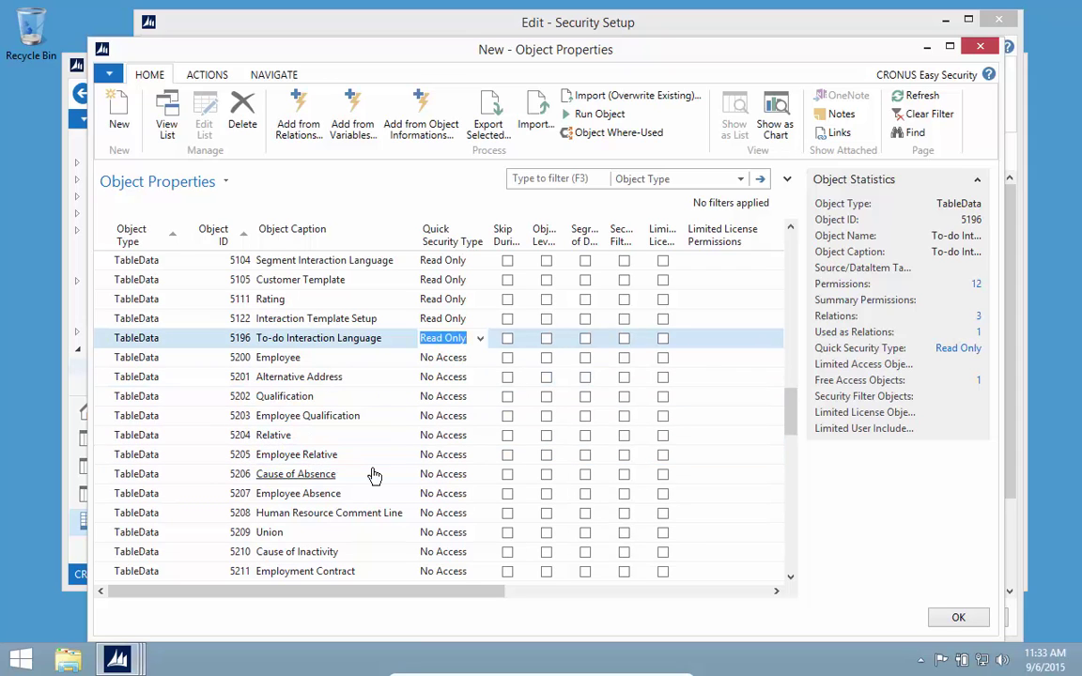
pyautogui.press('Escape')
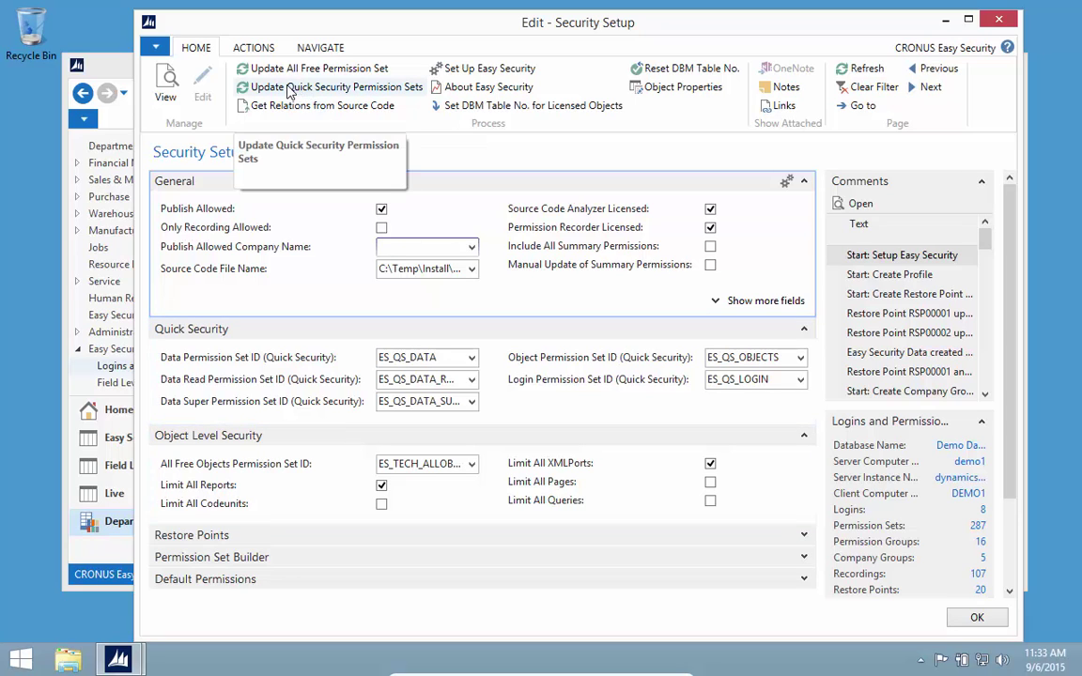
# Update the Quick Security permission sets and open the ES_QS_DATA permission set card
pyautogui.click(290, 90)
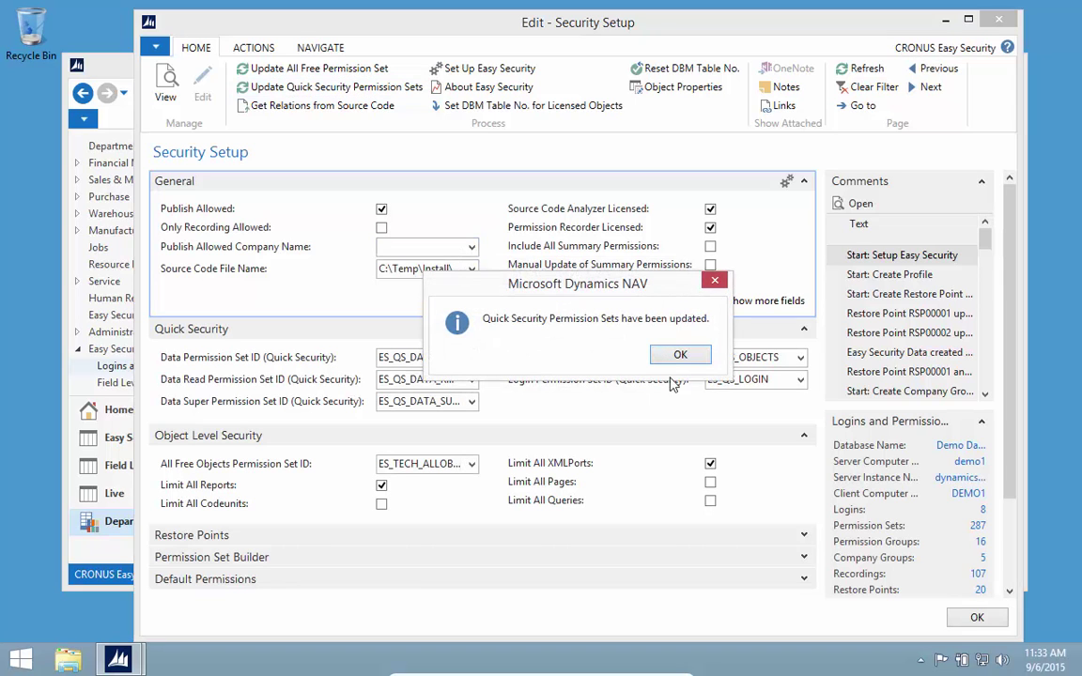
pyautogui.click(686, 354)
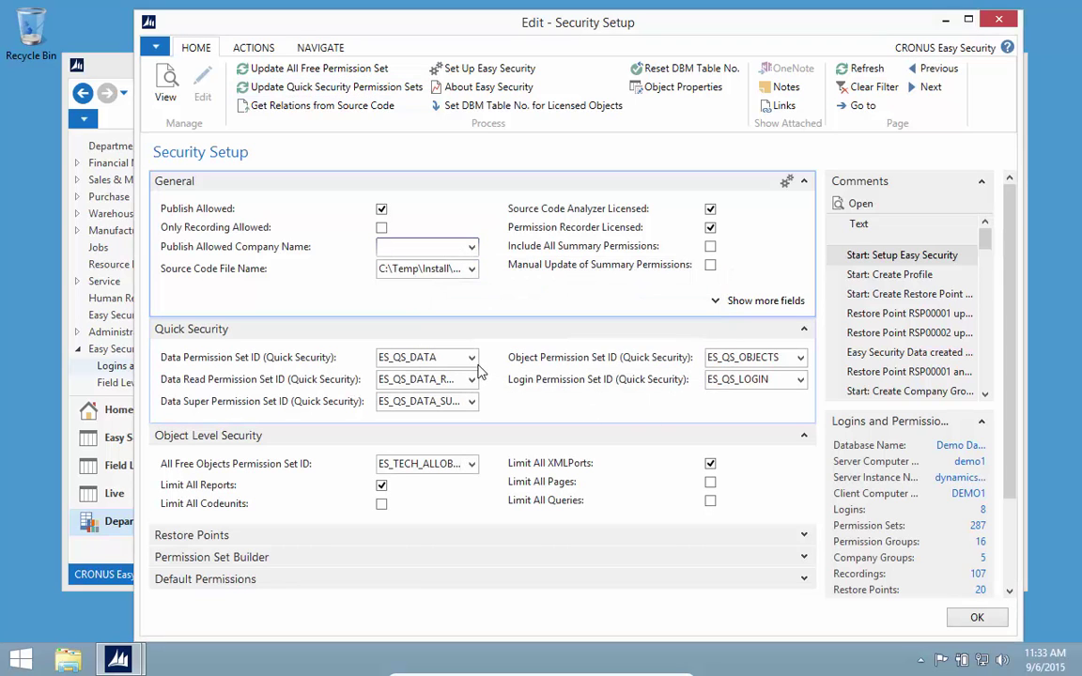
pyautogui.click(472, 362)
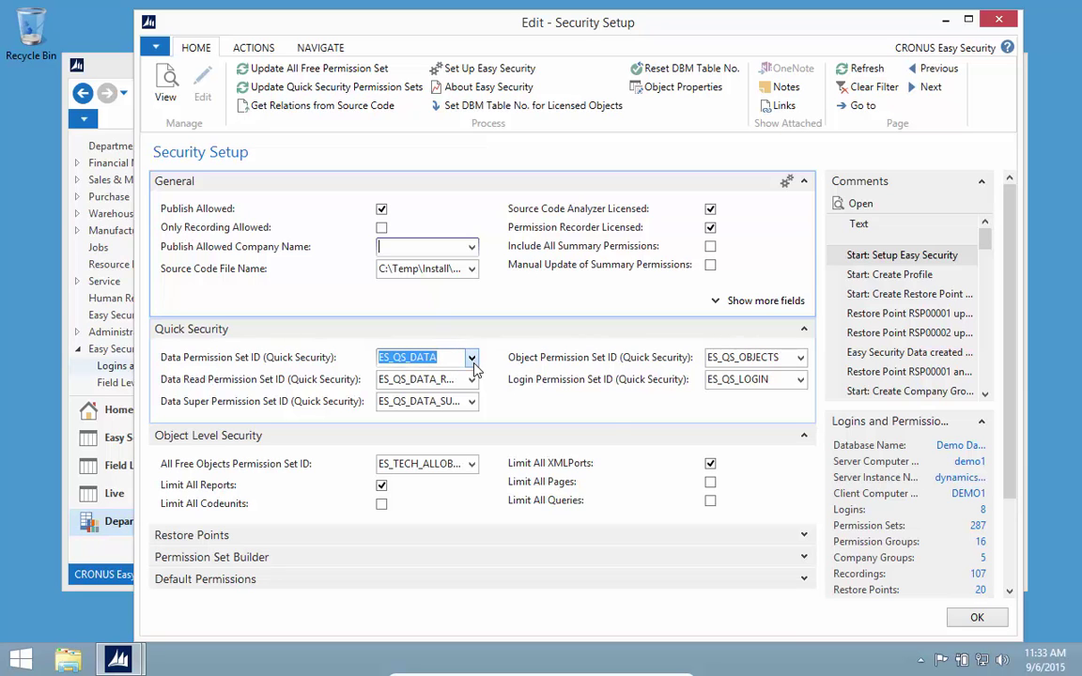
pyautogui.click(474, 365)
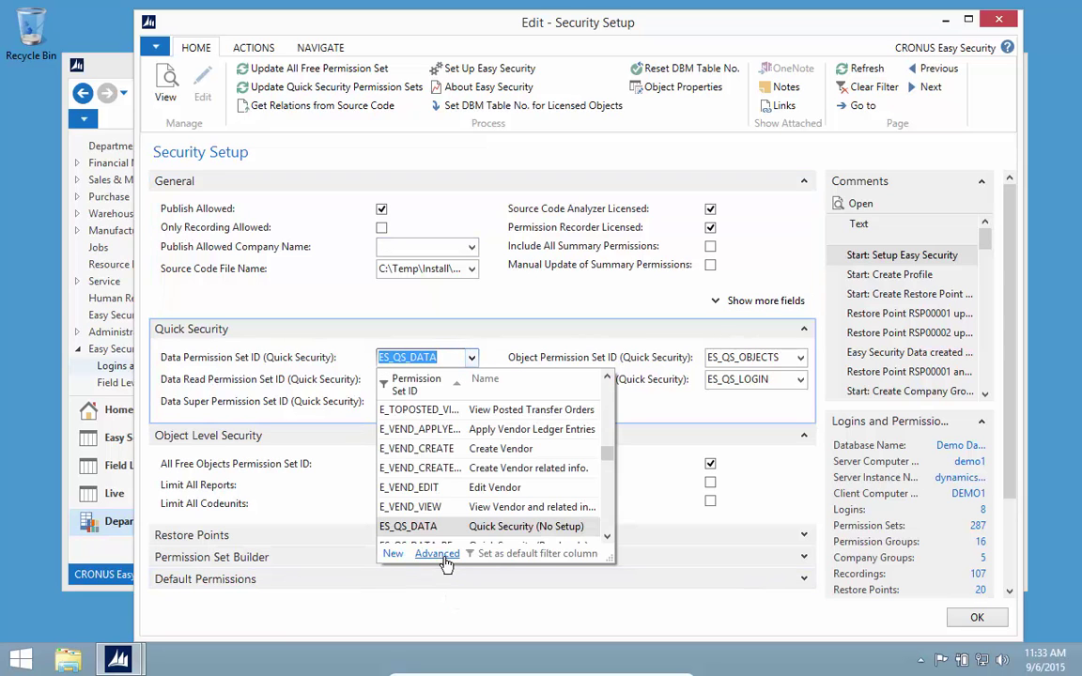
pyautogui.click(438, 554)
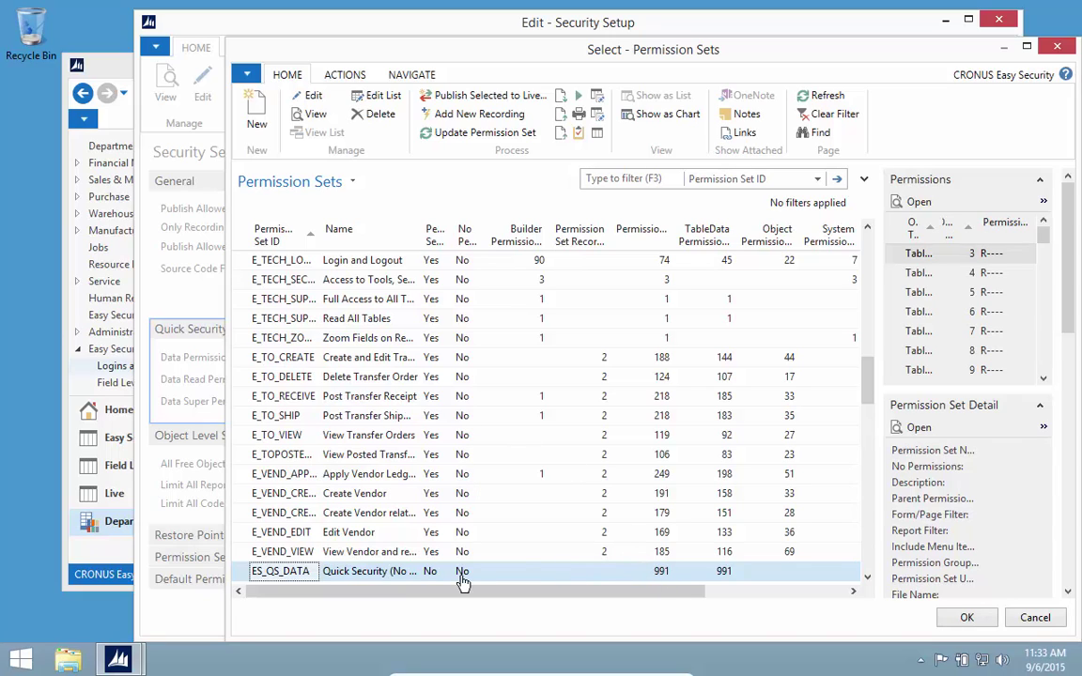
pyautogui.click(314, 115)
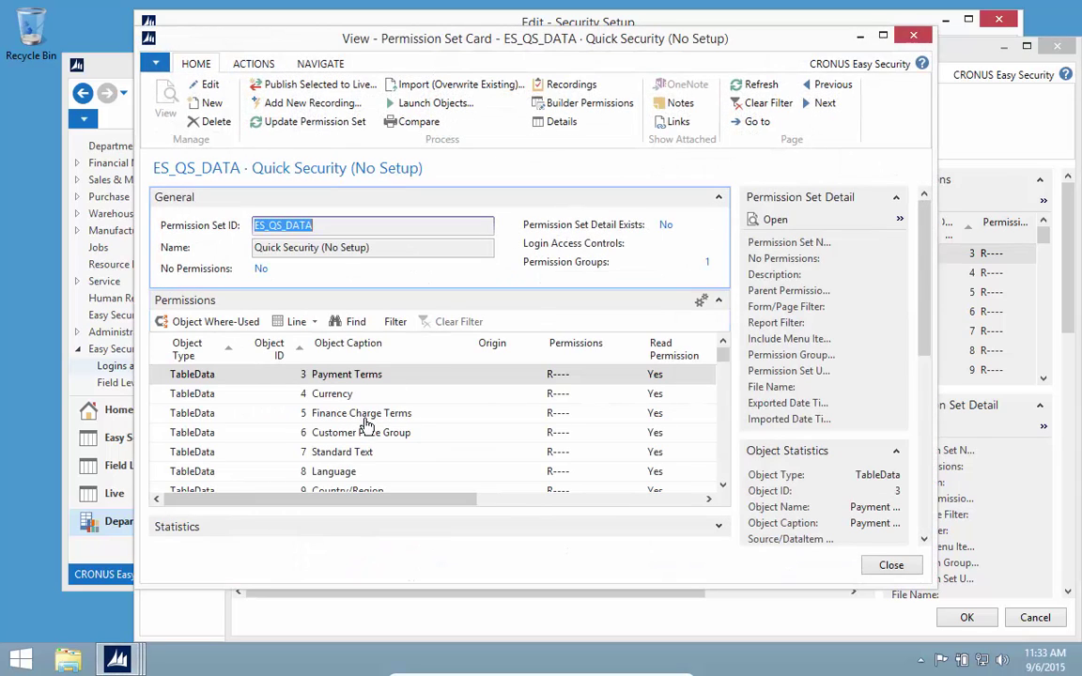
# Review the ES_QS_DATA permission lines, then close the card
pyautogui.click(364, 434)
pyautogui.press('Up')
pyautogui.press('Up')
pyautogui.press('Up')
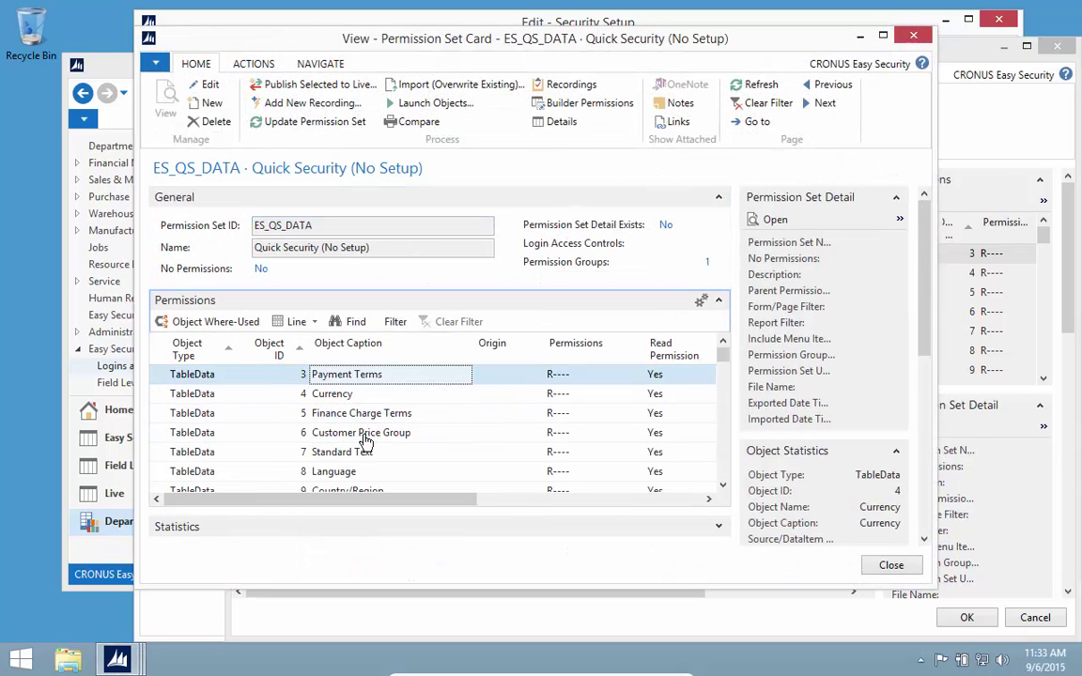
pyautogui.press('Down')
pyautogui.press('Down')
pyautogui.press('Down')
pyautogui.press('Down')
pyautogui.press('Down')
pyautogui.press('Down')
pyautogui.press('Down')
pyautogui.press('Down')
pyautogui.press('Down')
pyautogui.press('Down')
pyautogui.press('Down')
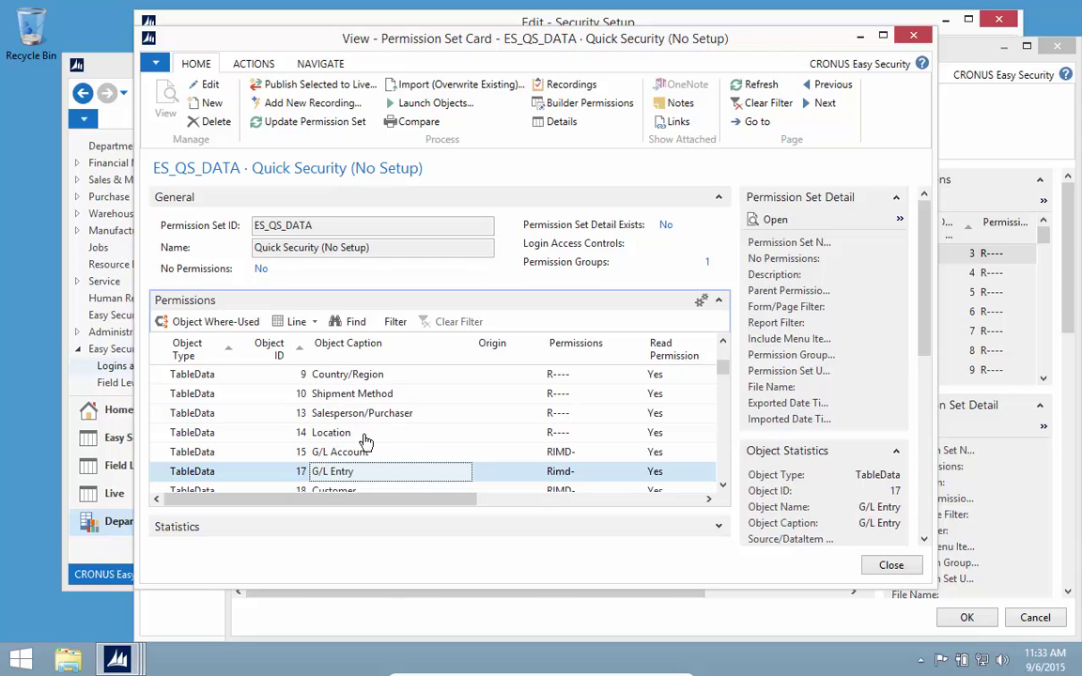
pyautogui.press('Up')
pyautogui.press('Up')
pyautogui.press('Up')
pyautogui.press('Down')
pyautogui.press('Down')
pyautogui.press('Down')
pyautogui.press('Down')
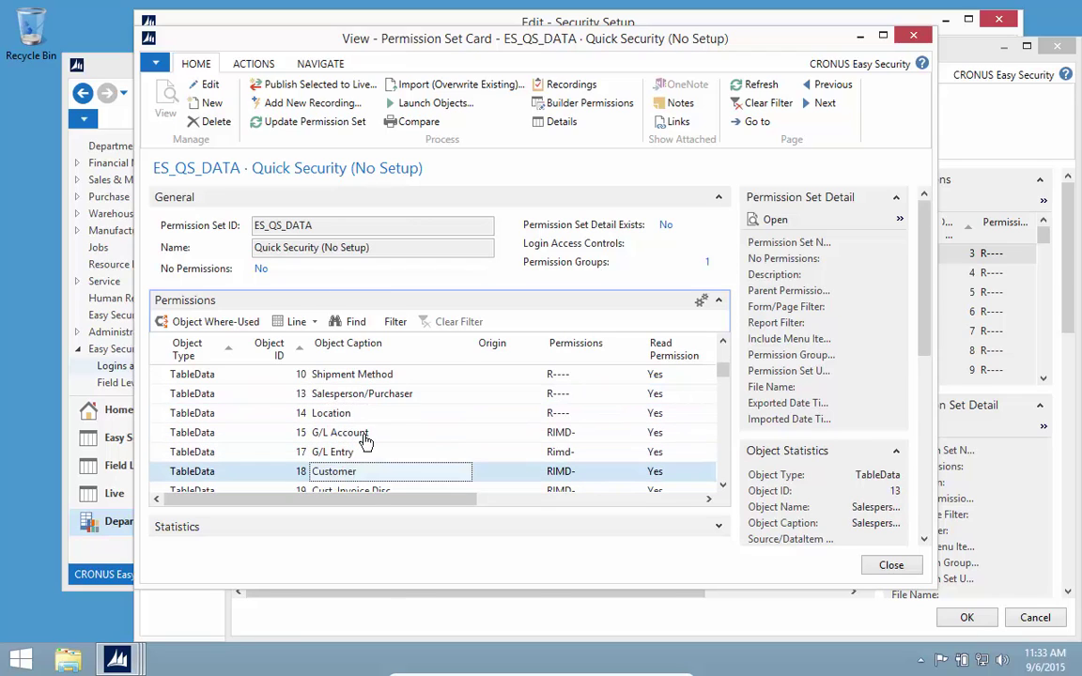
pyautogui.press('Down')
pyautogui.press('Down')
pyautogui.press('Down')
pyautogui.press('Down')
pyautogui.press('Down')
pyautogui.press('Down')
pyautogui.press('Down')
pyautogui.press('Down')
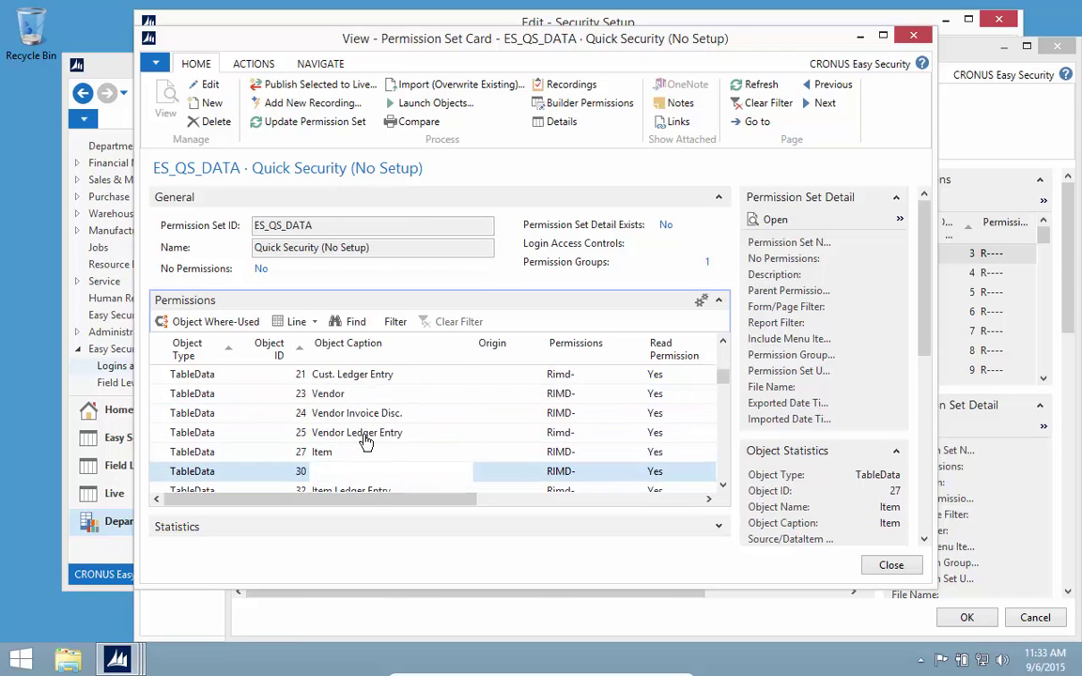
pyautogui.press('Down')
pyautogui.press('Down')
pyautogui.press('Down')
pyautogui.press('Down')
pyautogui.press('Down')
pyautogui.press('Down')
pyautogui.press('Down')
pyautogui.press('Down')
pyautogui.press('Down')
pyautogui.press('Down')
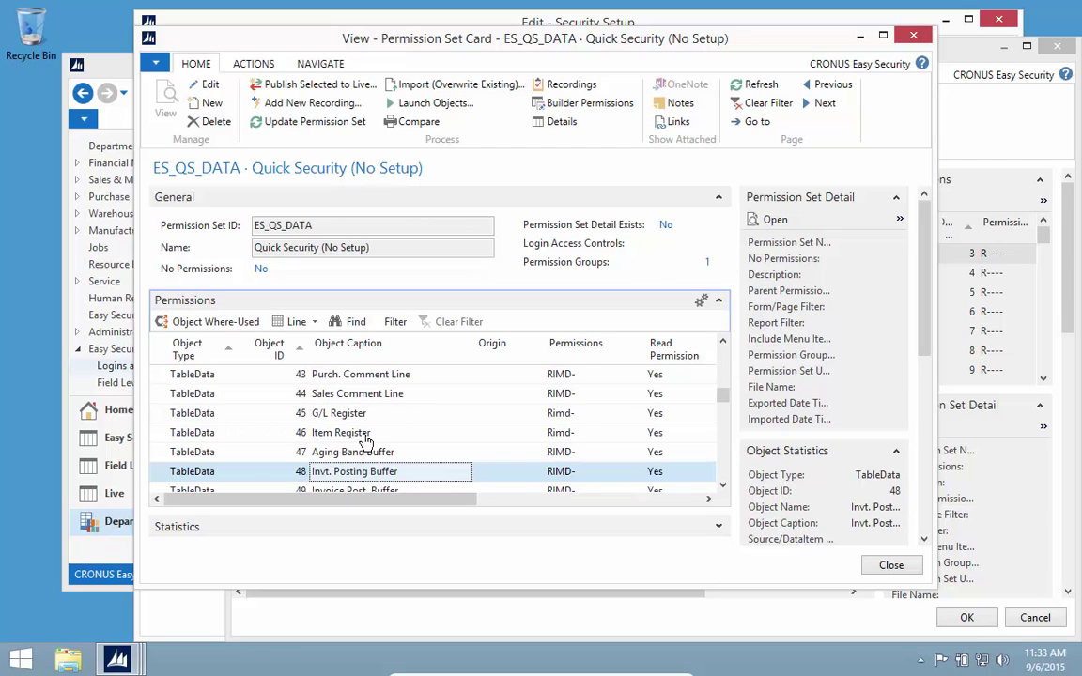
pyautogui.press('Down')
pyautogui.press('Down')
pyautogui.press('Down')
pyautogui.press('Down')
pyautogui.press('Down')
pyautogui.press('Down')
pyautogui.press('Down')
pyautogui.press('Down')
pyautogui.press('Down')
pyautogui.press('Down')
pyautogui.press('Down')
pyautogui.press('Down')
pyautogui.press('Down')
pyautogui.press('Down')
pyautogui.press('Down')
pyautogui.press('Down')
pyautogui.press('Down')
pyautogui.press('Down')
pyautogui.press('Down')
pyautogui.press('Down')
pyautogui.press('Down')
pyautogui.press('Down')
pyautogui.press('Down')
pyautogui.press('Down')
pyautogui.press('Down')
pyautogui.press('Down')
pyautogui.press('Down')
pyautogui.press('Down')
pyautogui.press('Down')
pyautogui.press('Down')
pyautogui.press('Down')
pyautogui.press('Down')
pyautogui.press('Down')
pyautogui.press('Down')
pyautogui.press('Down')
pyautogui.press('Down')
pyautogui.press('Down')
pyautogui.press('Down')
pyautogui.press('Down')
pyautogui.press('Down')
pyautogui.press('Down')
pyautogui.press('Down')
pyautogui.press('Down')
pyautogui.press('Down')
pyautogui.press('Down')
pyautogui.press('Down')
pyautogui.press('Down')
pyautogui.press('Down')
pyautogui.press('Down')
pyautogui.press('Down')
pyautogui.press('Down')
pyautogui.press('Down')
pyautogui.press('Down')
pyautogui.press('Down')
pyautogui.press('Down')
pyautogui.press('Down')
pyautogui.press('Down')
pyautogui.press('Down')
pyautogui.press('Down')
pyautogui.press('Down')
pyautogui.press('Down')
pyautogui.press('Down')
pyautogui.press('Down')
pyautogui.press('Down')
pyautogui.press('Down')
pyautogui.press('Down')
pyautogui.press('Down')
pyautogui.press('Down')
pyautogui.press('Down')
pyautogui.press('Down')
pyautogui.press('Down')
pyautogui.press('Down')
pyautogui.press('Down')
pyautogui.press('Down')
pyautogui.press('Down')
pyautogui.press('Down')
pyautogui.press('Down')
pyautogui.press('Down')
pyautogui.press('Down')
pyautogui.press('Down')
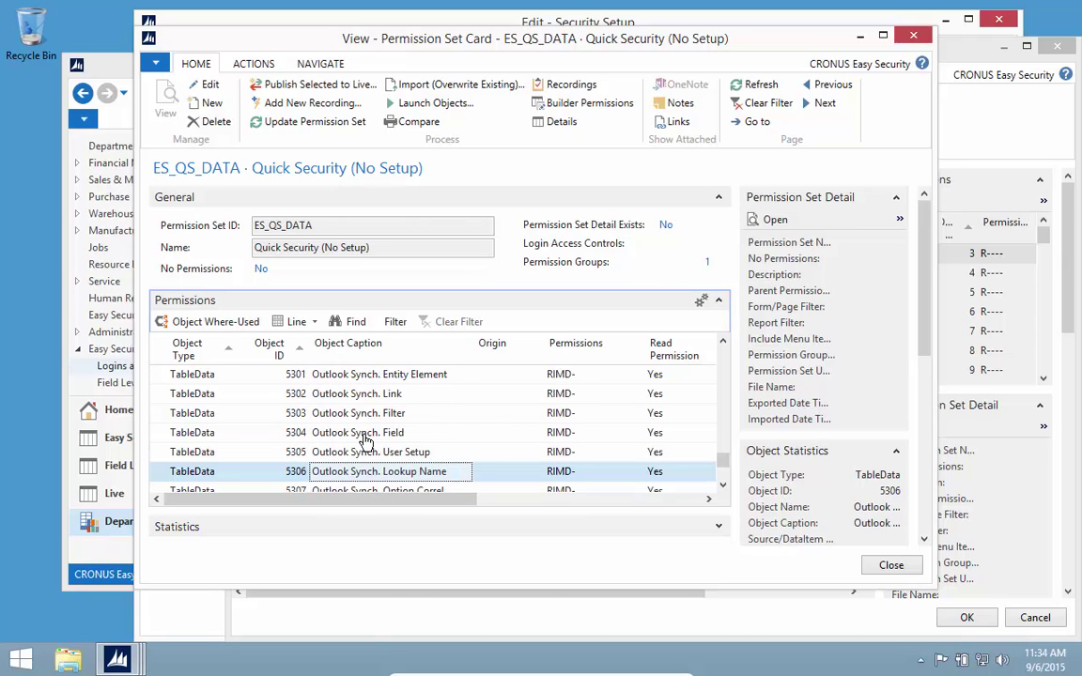
pyautogui.press('Up')
pyautogui.press('Up')
pyautogui.press('Up')
pyautogui.press('Up')
pyautogui.press('Up')
pyautogui.press('Up')
pyautogui.press('Up')
pyautogui.press('Up')
pyautogui.press('Up')
pyautogui.press('Up')
pyautogui.press('Up')
pyautogui.press('Up')
pyautogui.press('Up')
pyautogui.press('Up')
pyautogui.press('Up')
pyautogui.press('Up')
pyautogui.press('Up')
pyautogui.press('Up')
pyautogui.press('Up')
pyautogui.press('Up')
pyautogui.press('Down')
pyautogui.press('Down')
pyautogui.press('Down')
pyautogui.press('Down')
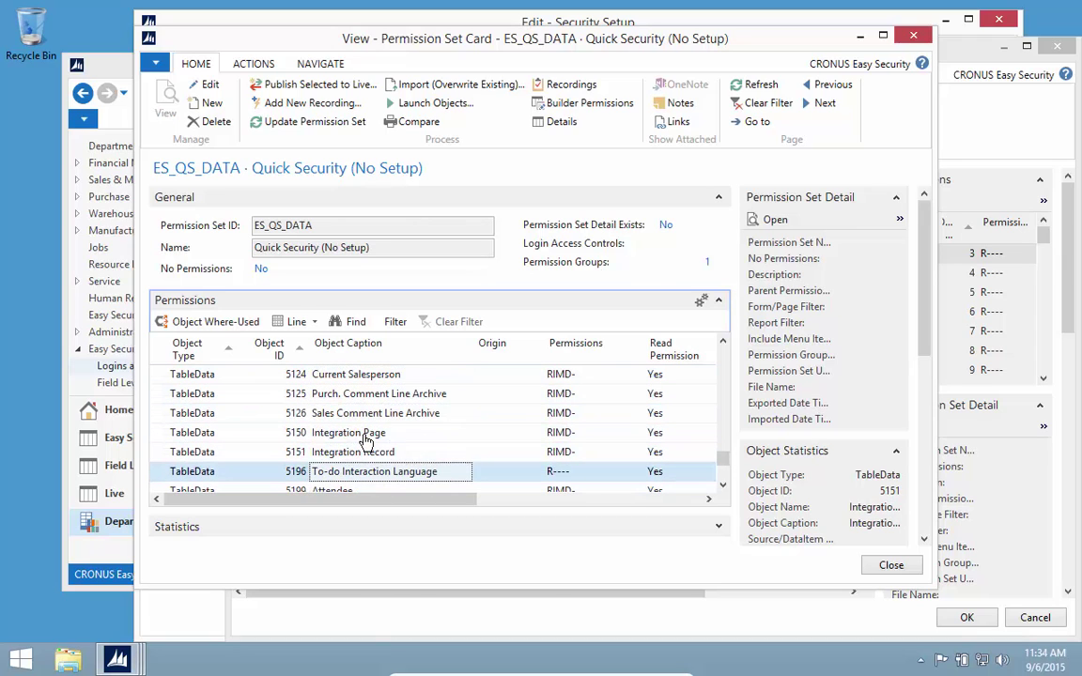
pyautogui.press('Down')
pyautogui.press('Down')
pyautogui.press('Down')
pyautogui.press('Down')
pyautogui.press('Up')
pyautogui.press('Up')
pyautogui.press('Up')
pyautogui.press('Up')
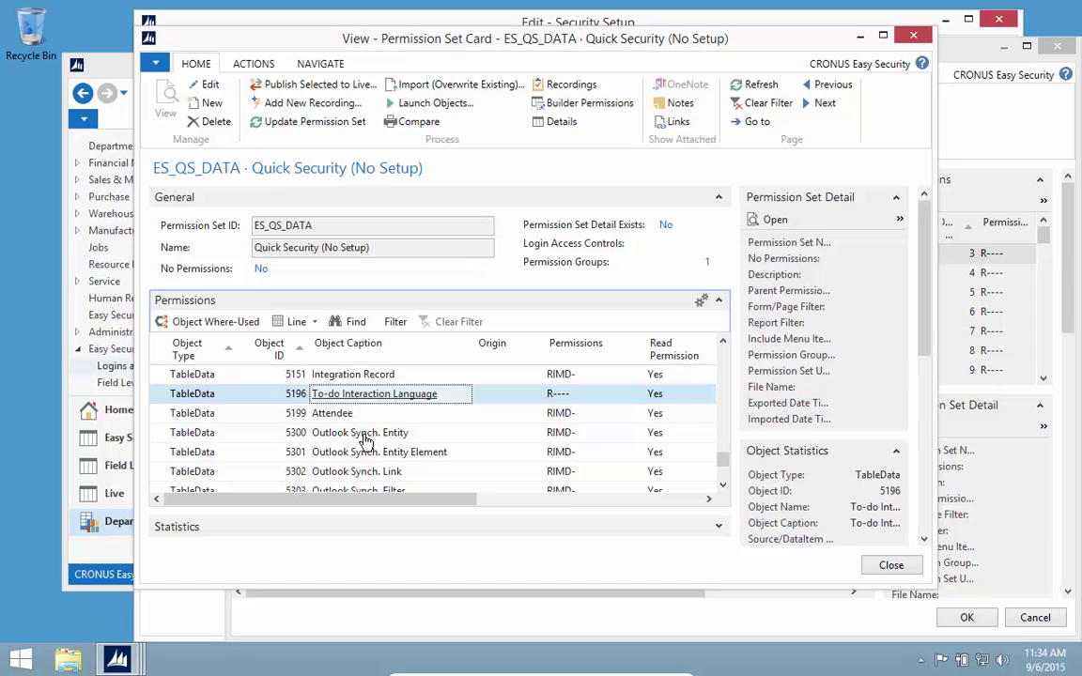
pyautogui.press('Escape')
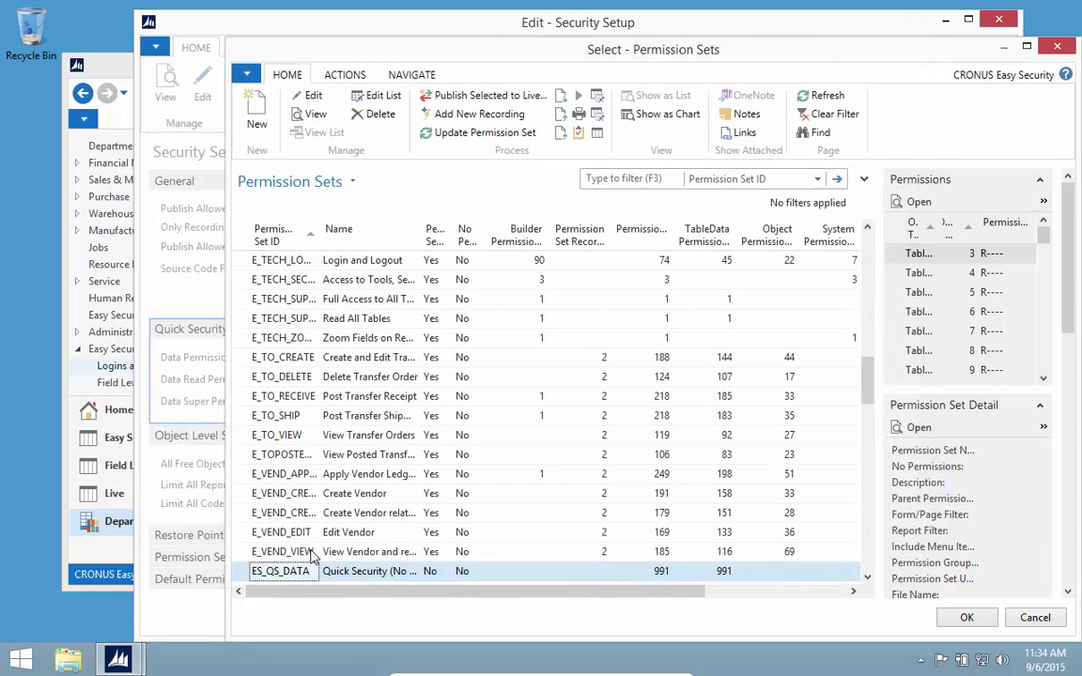
# Review the read-only ES_QS_DATA_READ permission set card, then close it
pyautogui.press('Down')
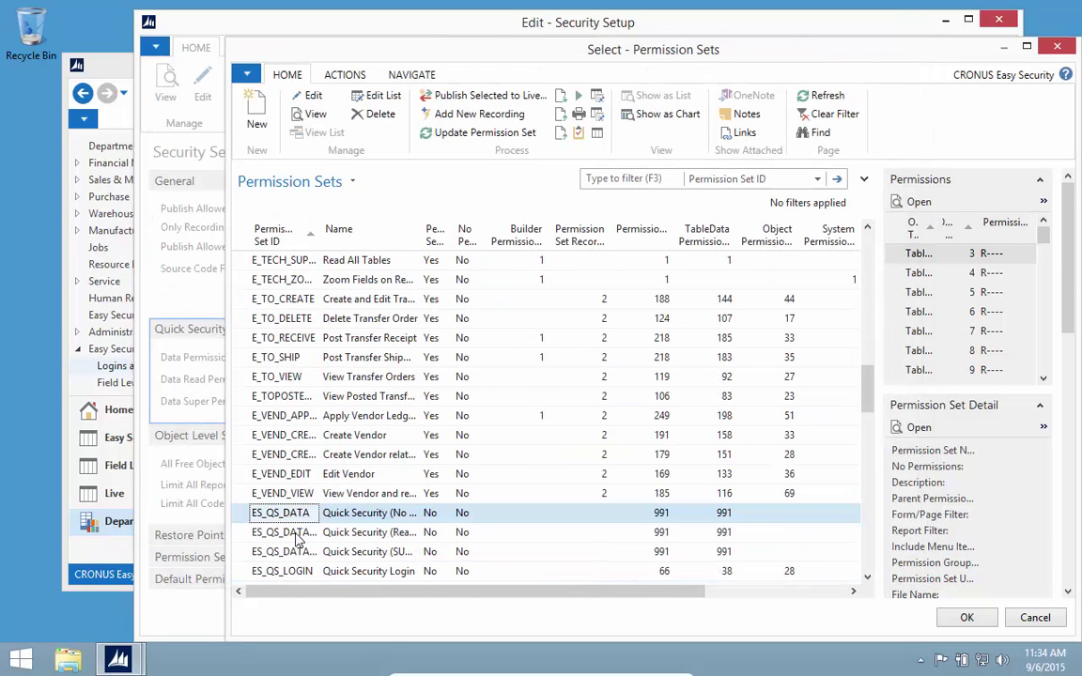
pyautogui.click(310, 113)
pyautogui.scroll(-20, 439, 447)
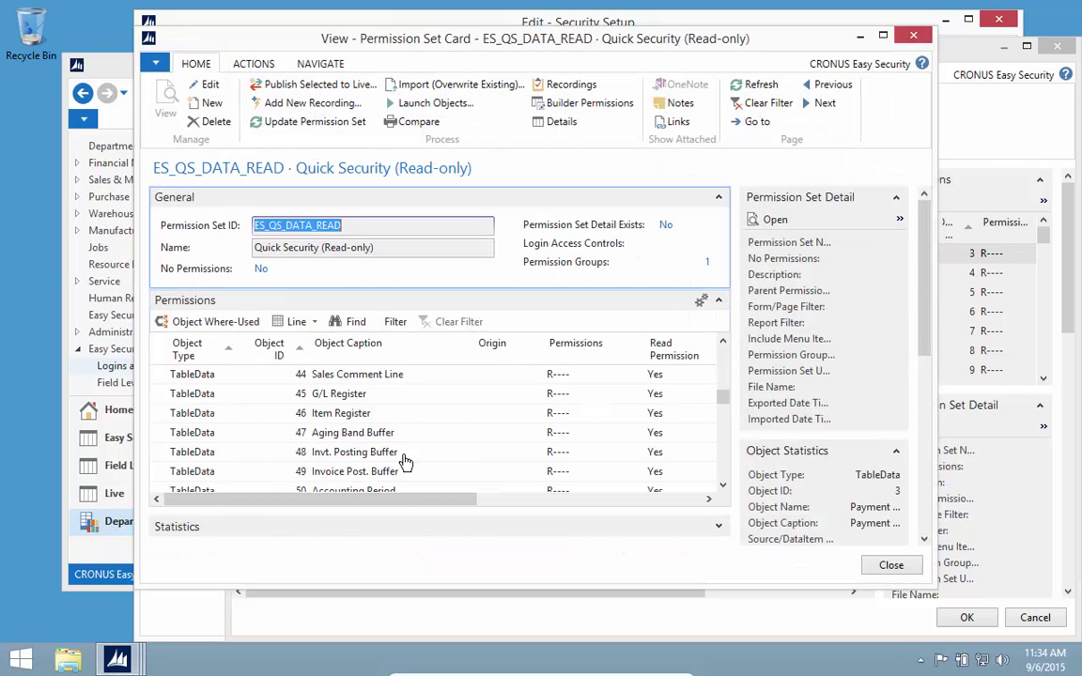
pyautogui.scroll(8, 402, 451)
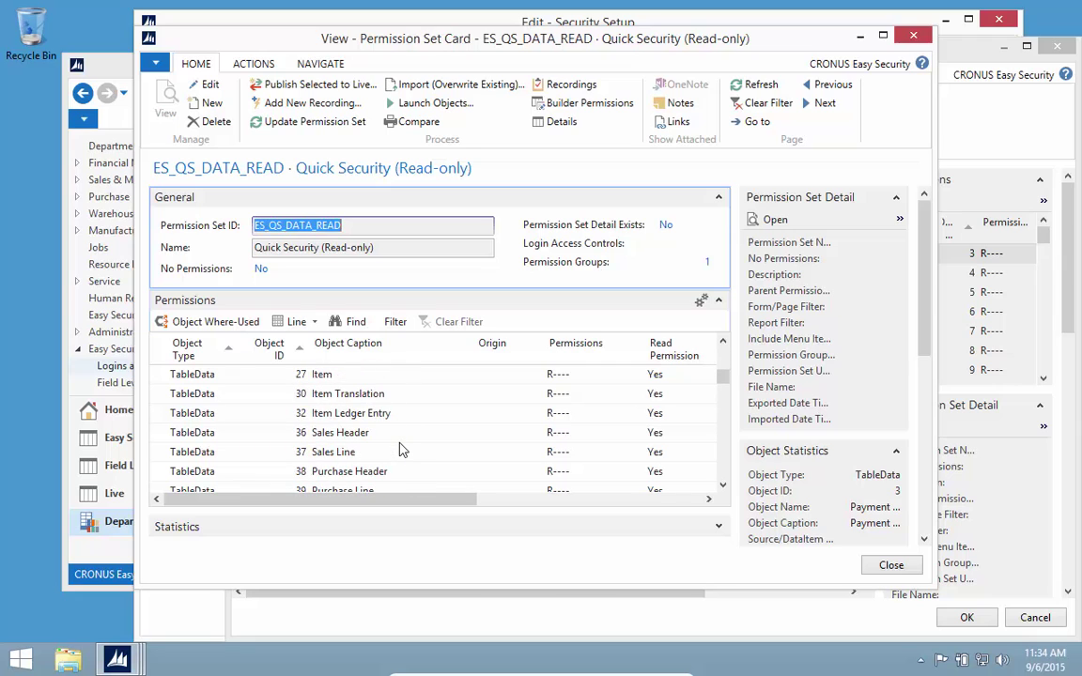
pyautogui.press('Escape')
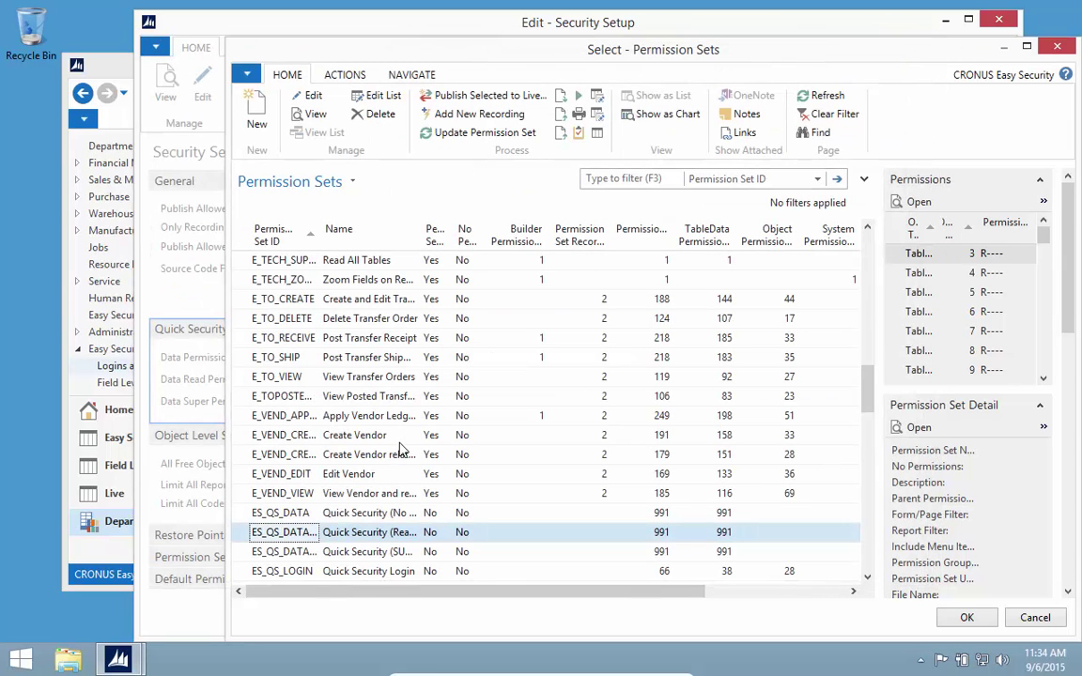
# Review the ES_QS_DATA_SUPER permissions, then close the card and the permission sets list
pyautogui.click(376, 551)
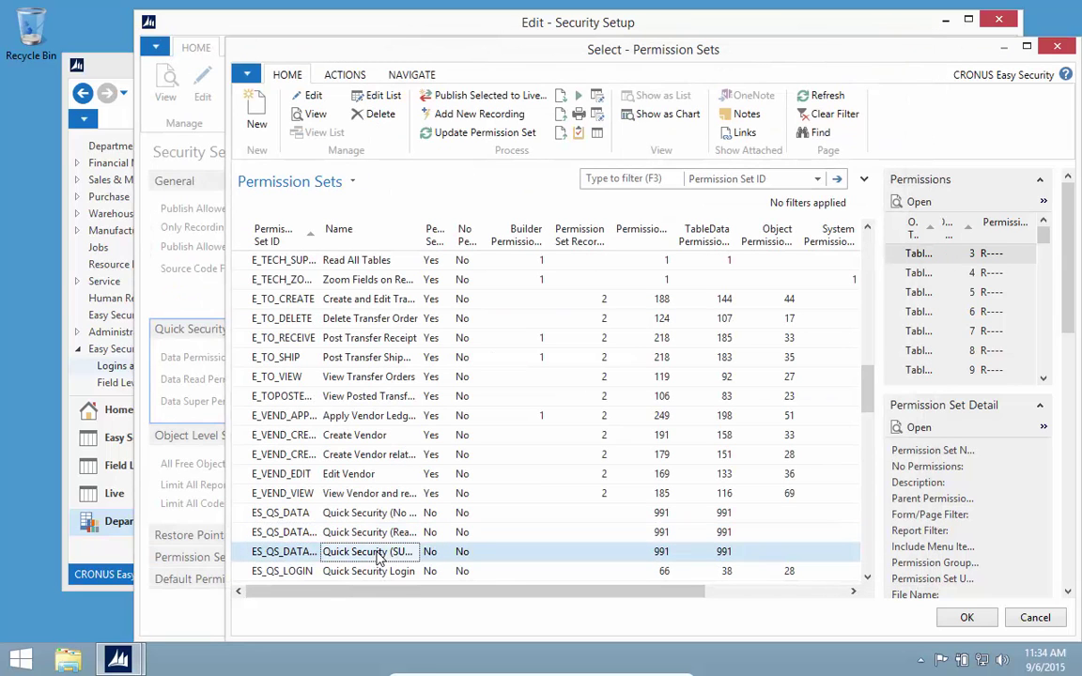
pyautogui.click(313, 114)
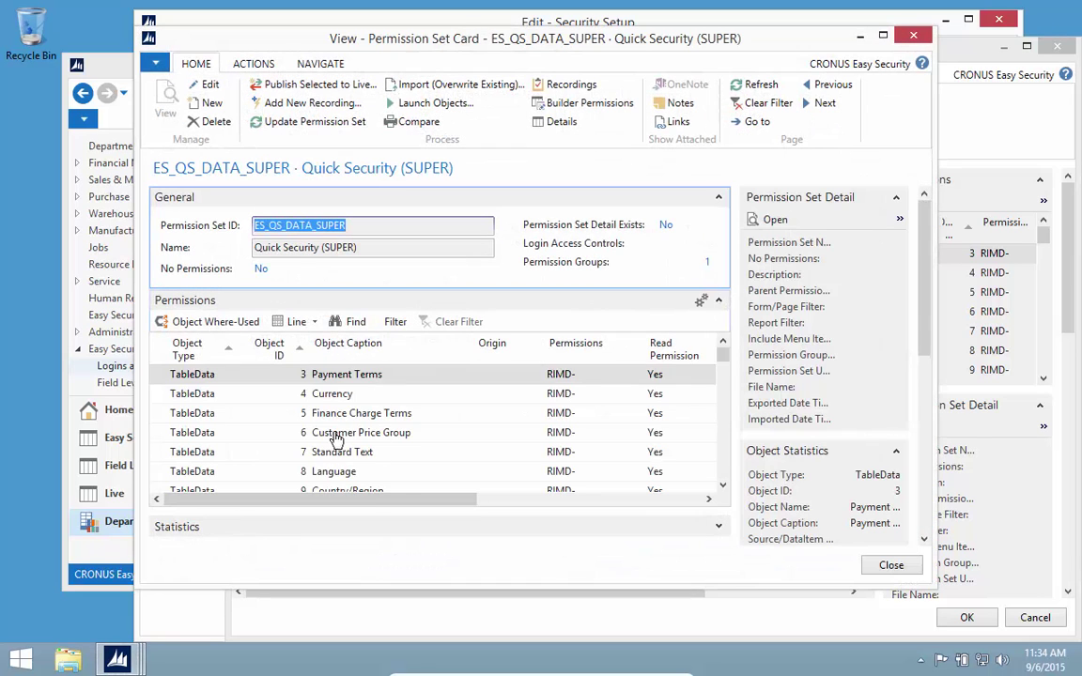
pyautogui.scroll(-15, 411, 415)
pyautogui.scroll(-20, 460, 444)
pyautogui.scroll(-20, 370, 422)
pyautogui.scroll(-20, 355, 428)
pyautogui.scroll(-20, 353, 438)
pyautogui.scroll(-15, 357, 451)
pyautogui.scroll(-10, 357, 430)
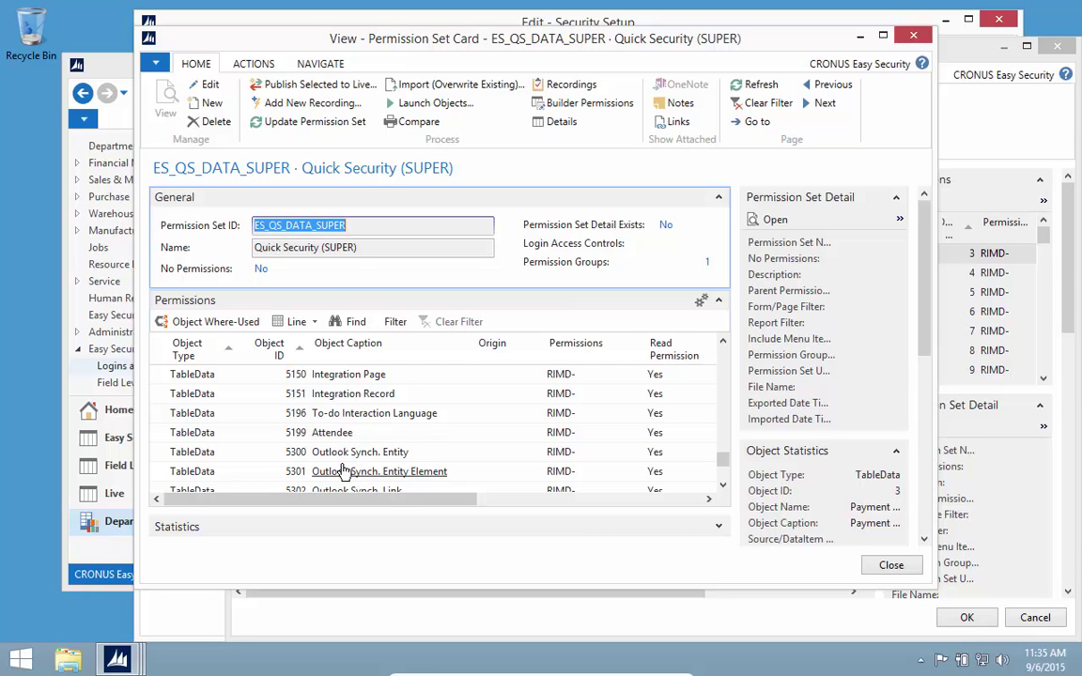
pyautogui.press('Escape')
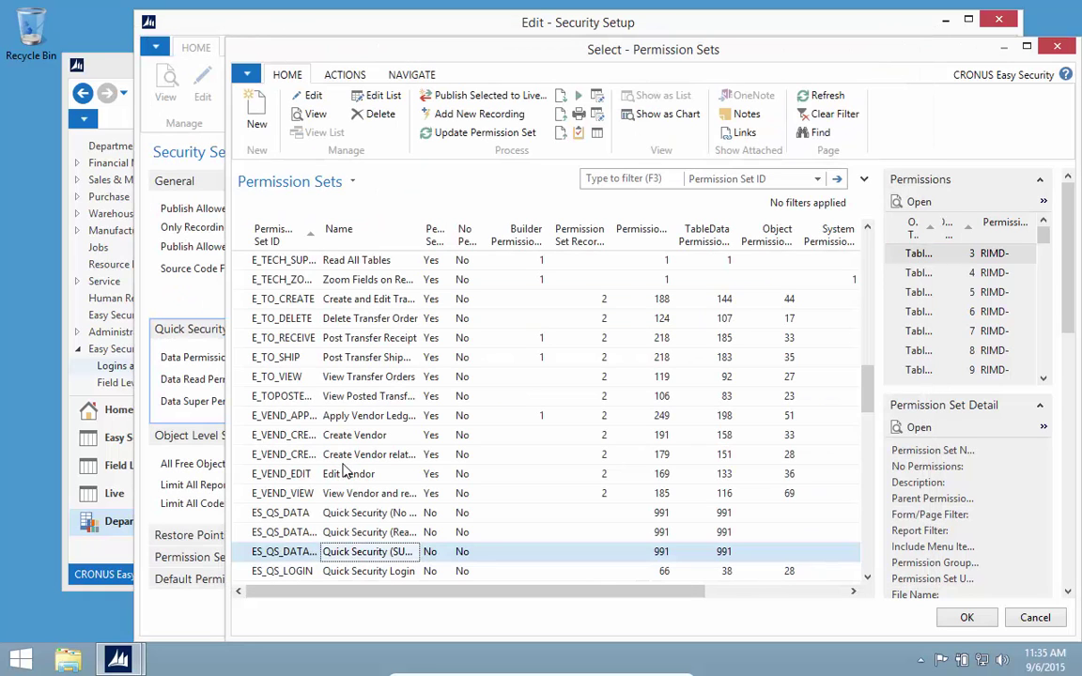
pyautogui.press('Escape')
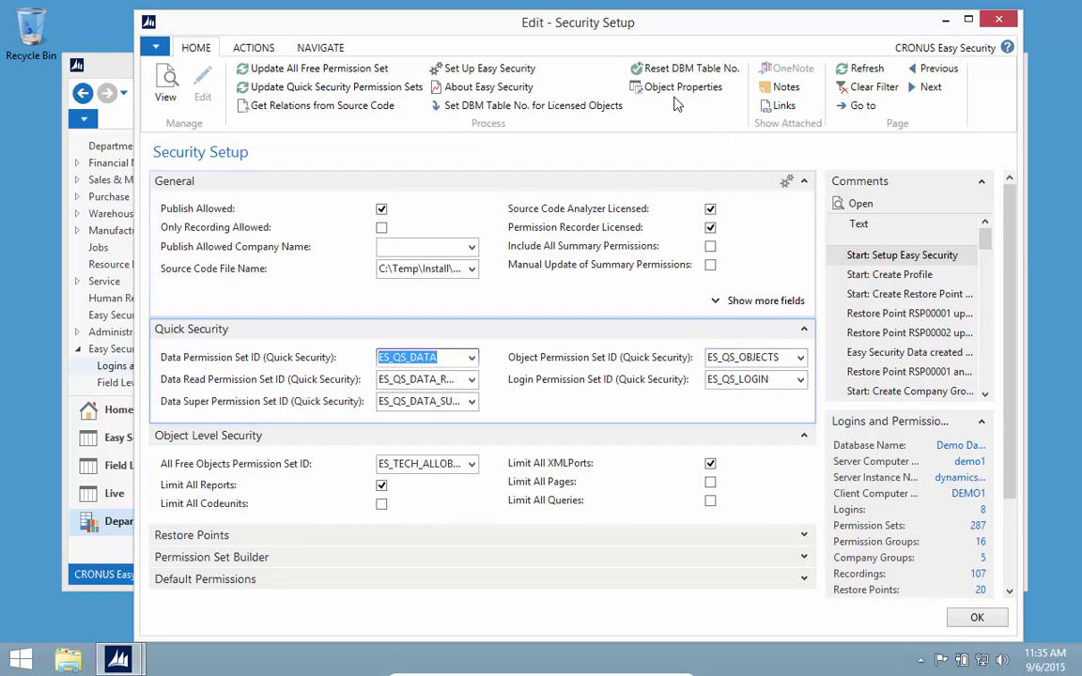
# Jump to the Page objects in Object Properties and keep 30 Item Card at Full Access
pyautogui.click(658, 91)
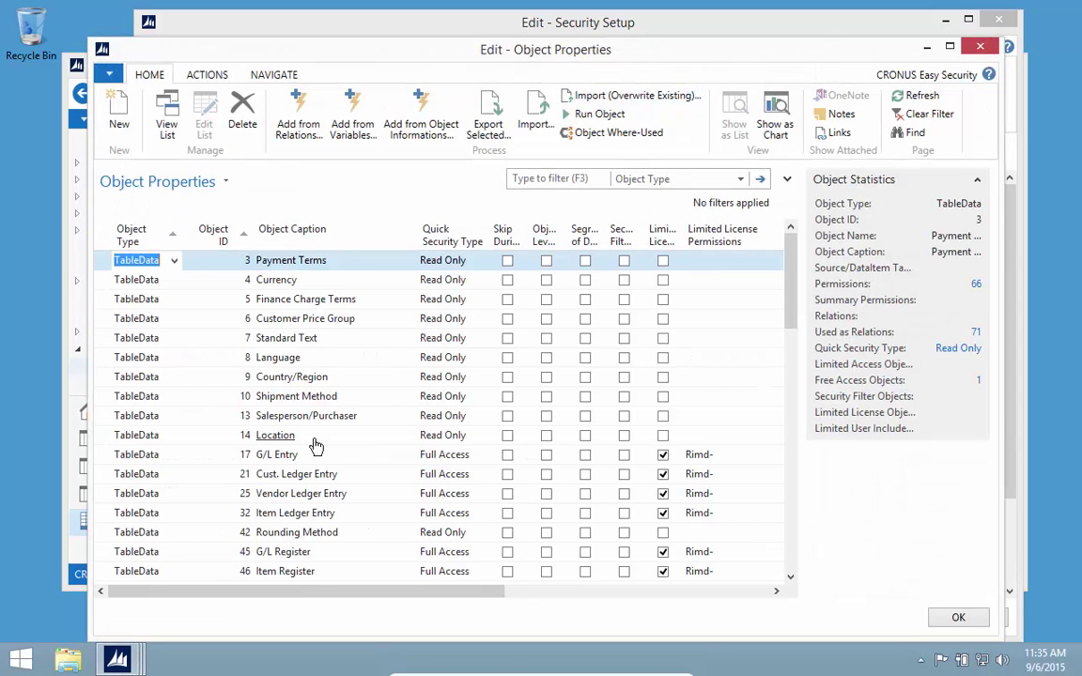
pyautogui.hotkey('ctrl', 'f')
pyautogui.write('page')
pyautogui.press('Return')
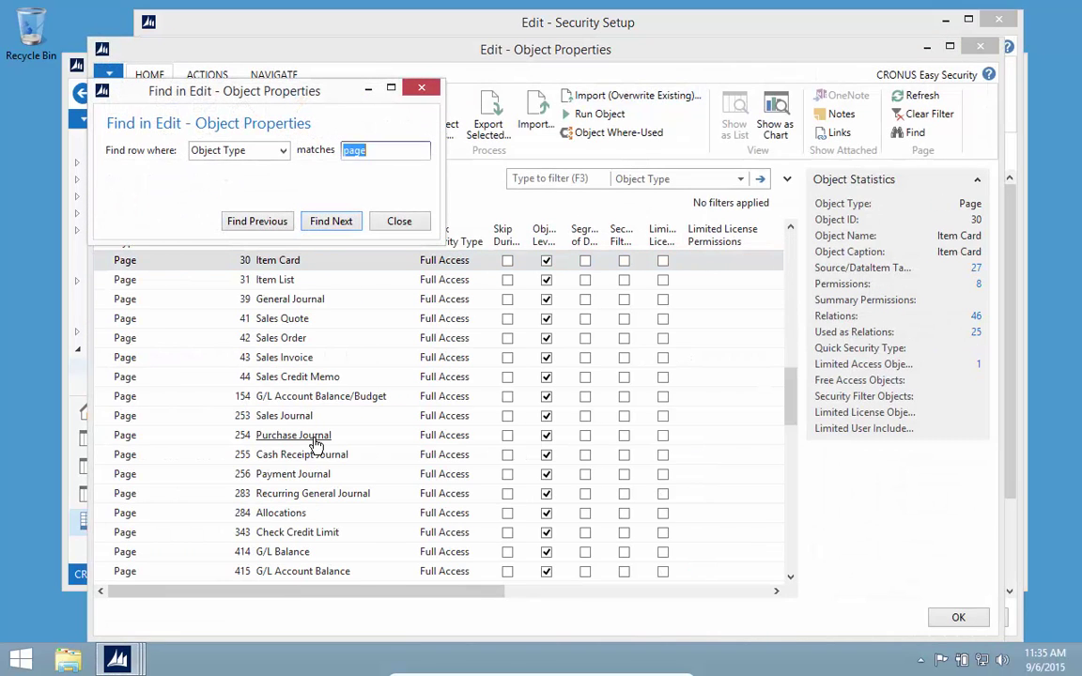
pyautogui.press('Escape')
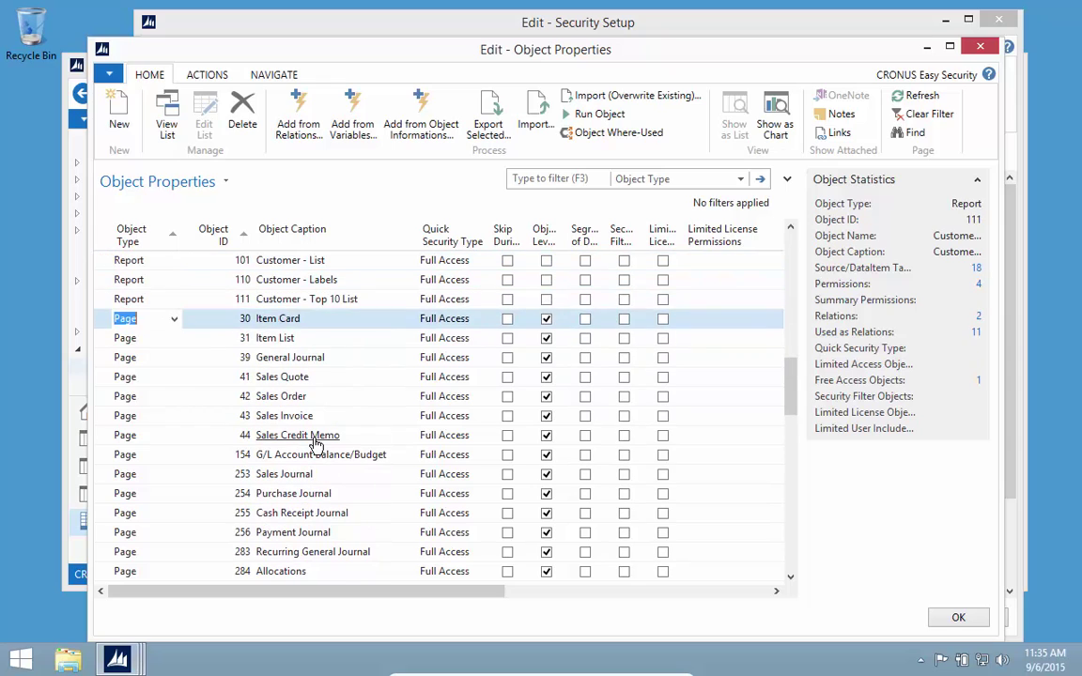
pyautogui.press('Tab')
pyautogui.press('Tab')
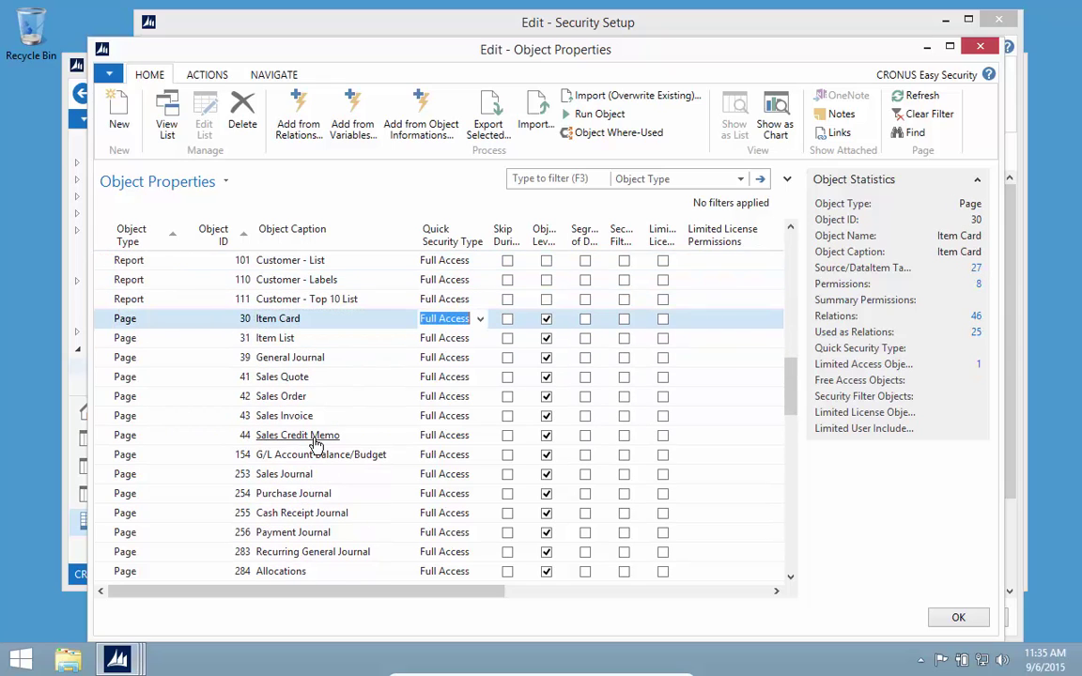
pyautogui.click(480, 319)
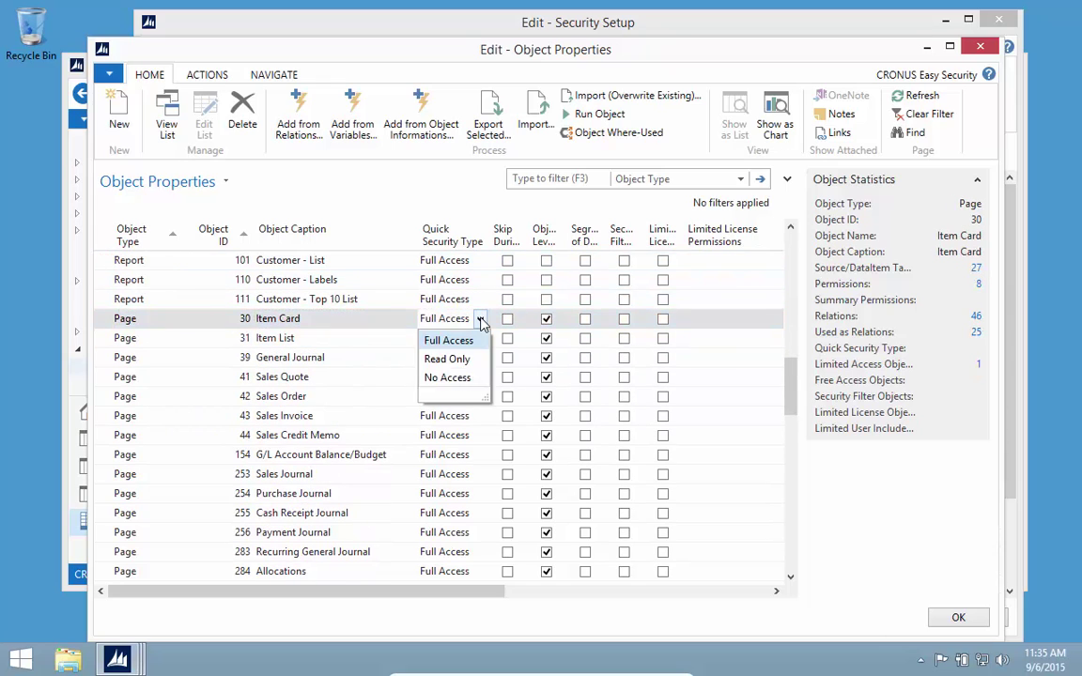
pyautogui.click(480, 321)
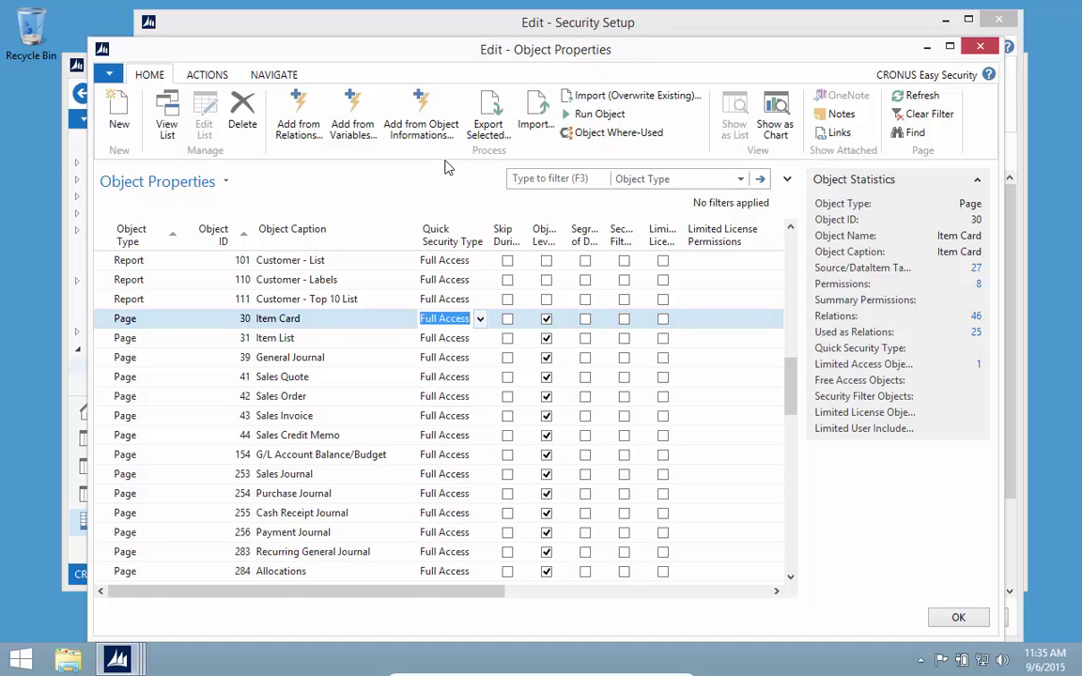
# Open the object Relations and filter Object Type to Page
pyautogui.click(303, 128)
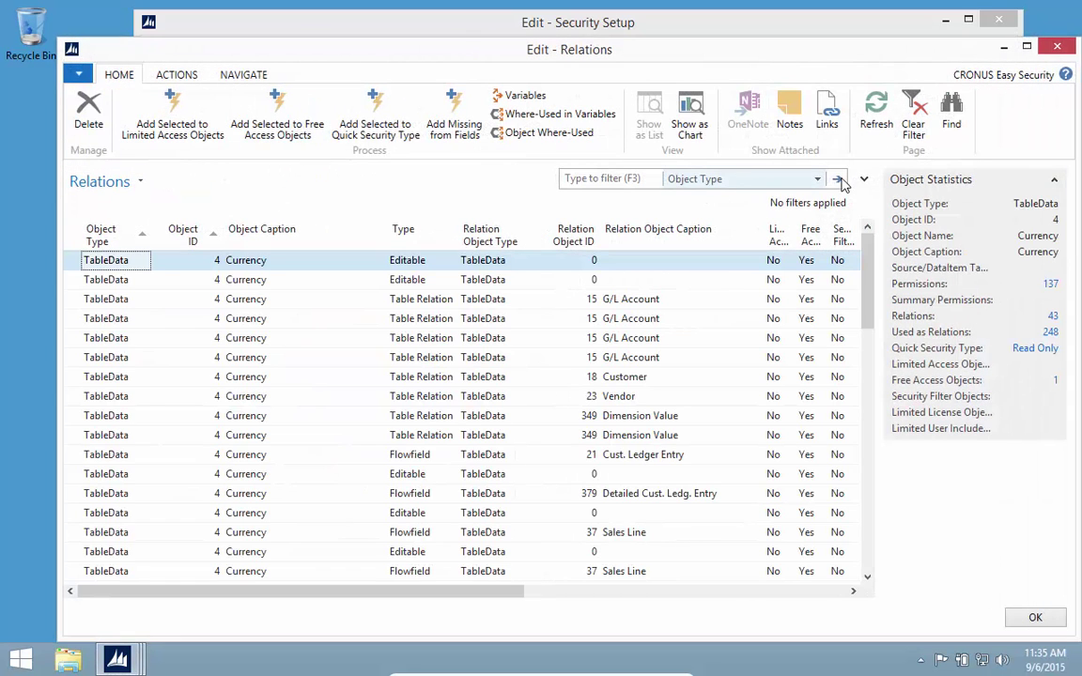
pyautogui.click(863, 178)
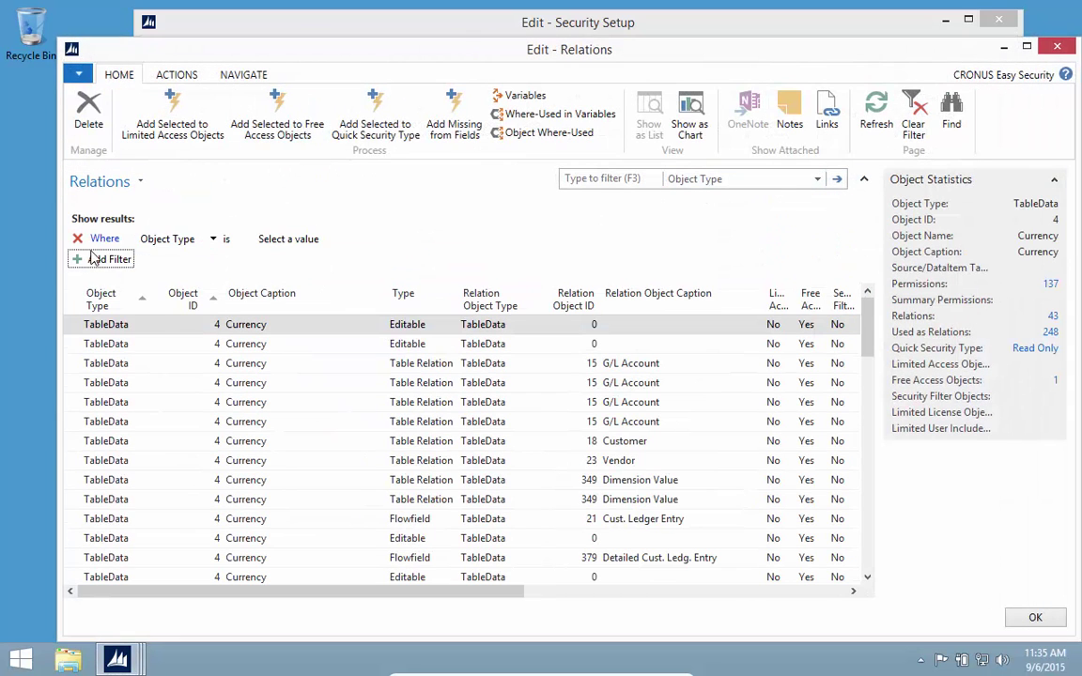
pyautogui.click(210, 244)
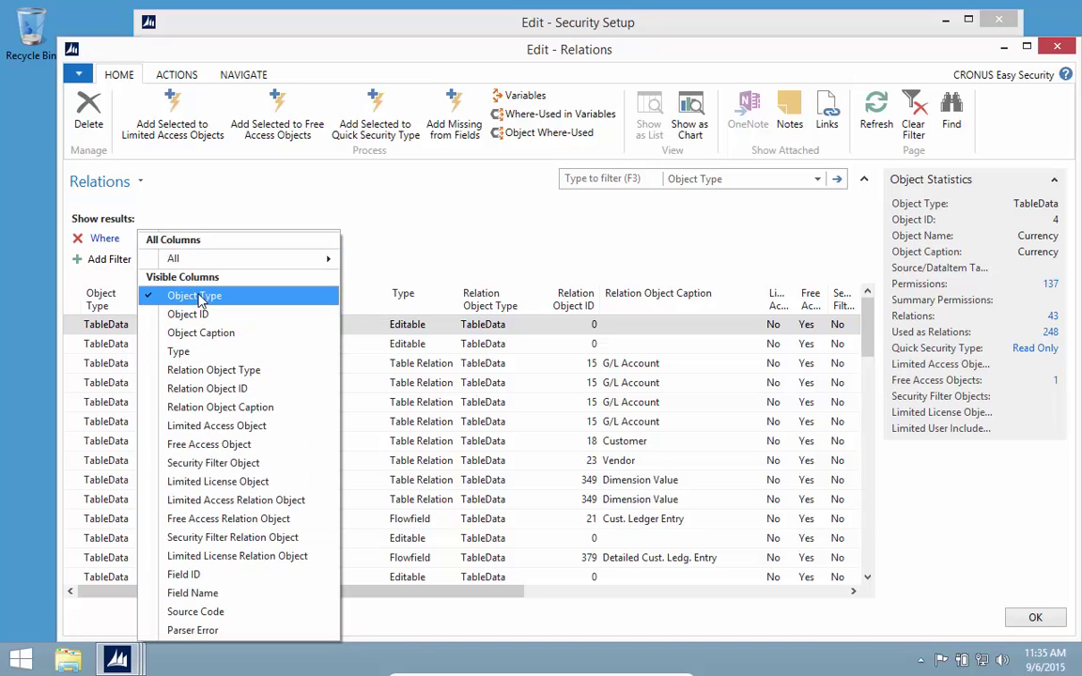
pyautogui.click(199, 298)
pyautogui.click(288, 238)
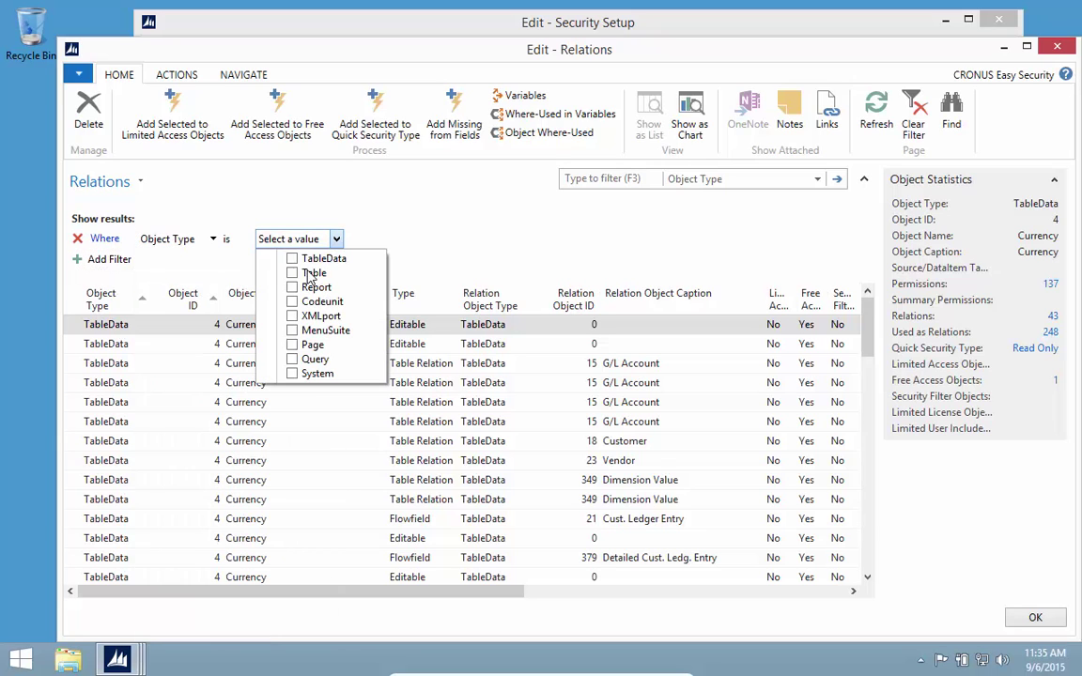
pyautogui.click(292, 345)
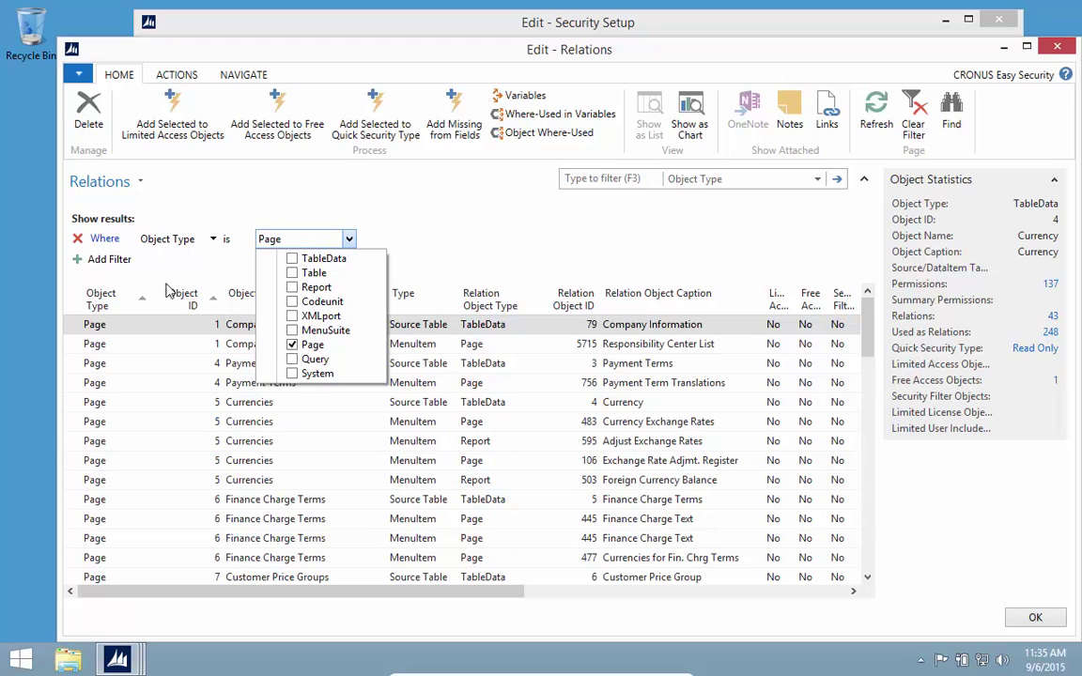
# Add a Relation Object Type filter of TableData
pyautogui.click(108, 260)
pyautogui.click(199, 261)
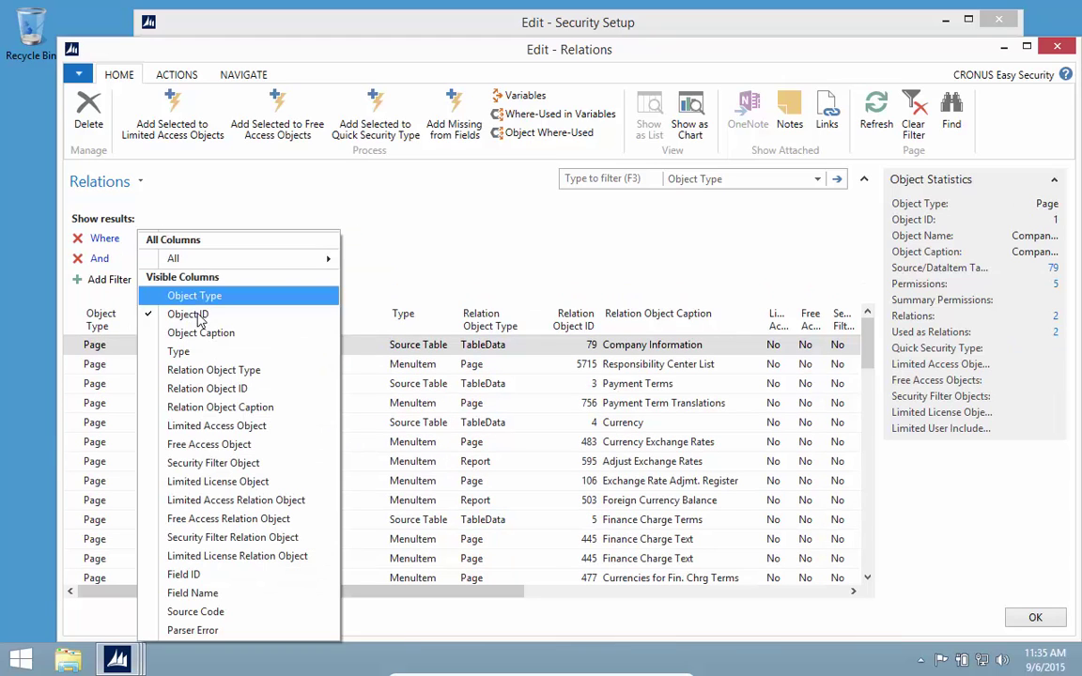
pyautogui.click(214, 370)
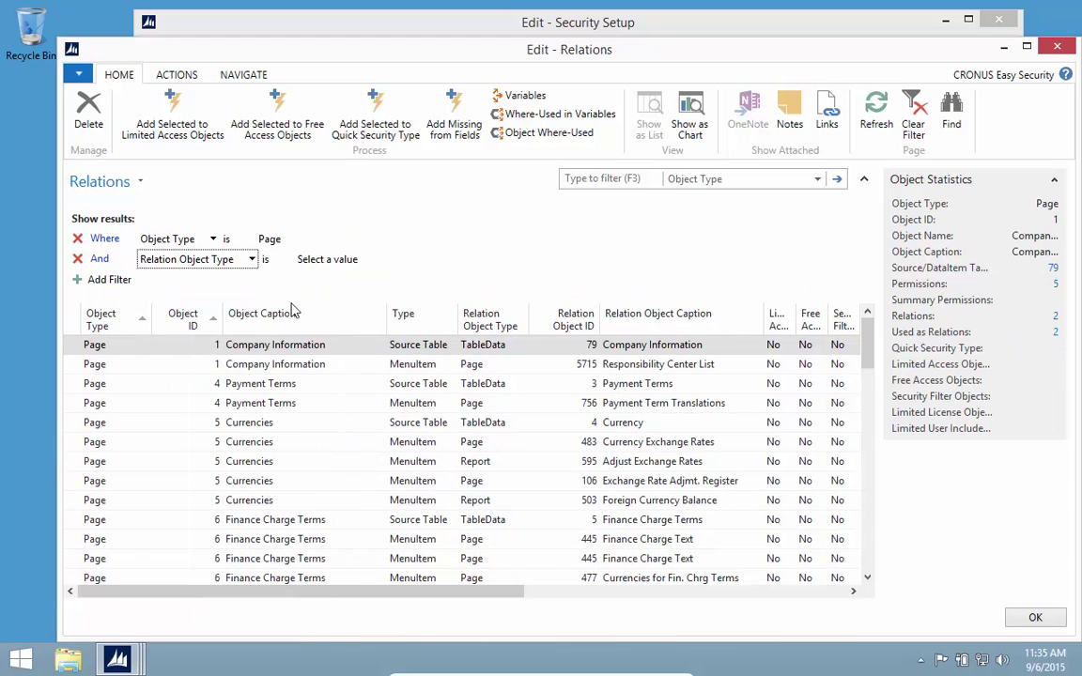
pyautogui.click(375, 260)
pyautogui.click(331, 278)
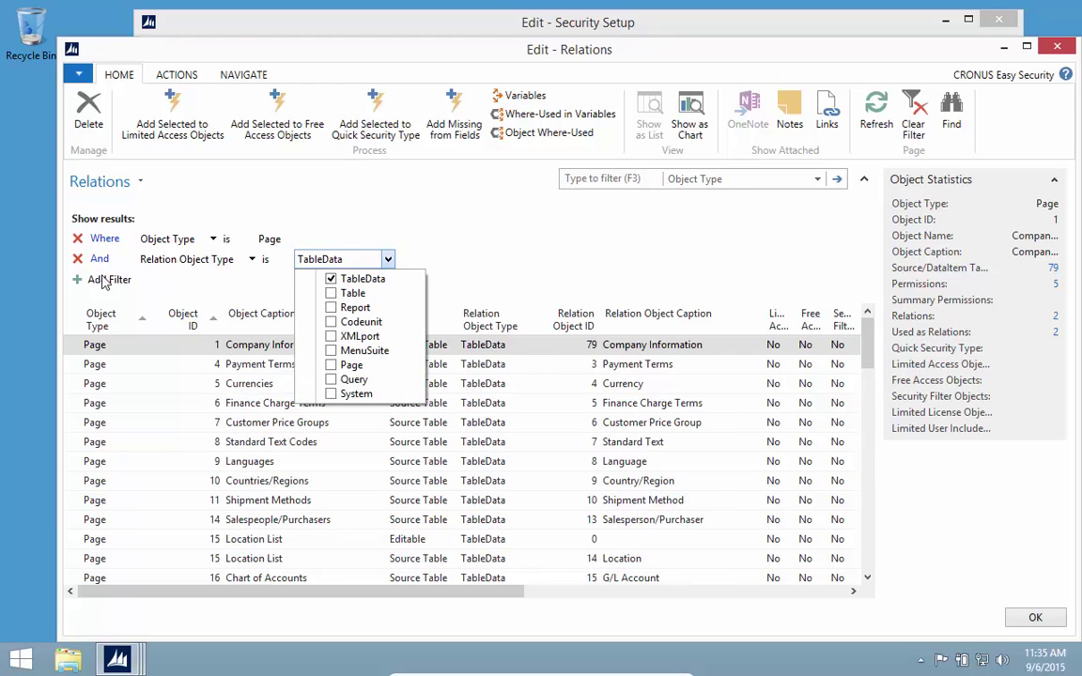
# Filter Relation Object ID to 15|17 and select all the resulting pages
pyautogui.click(97, 255)
pyautogui.click(201, 279)
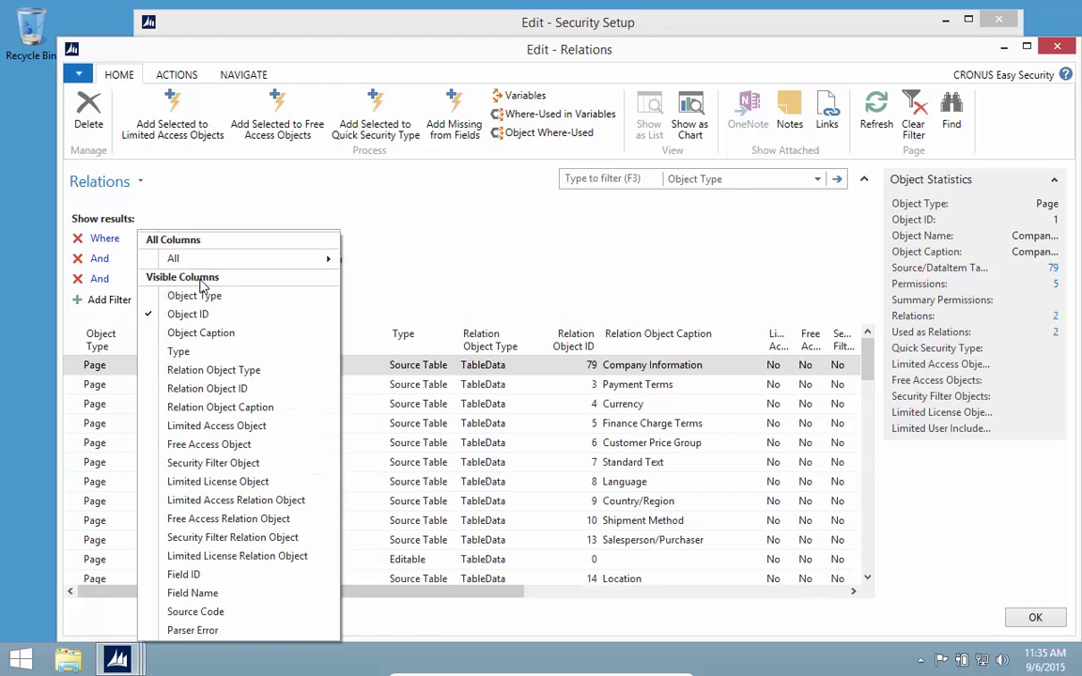
pyautogui.click(220, 389)
pyautogui.click(306, 279)
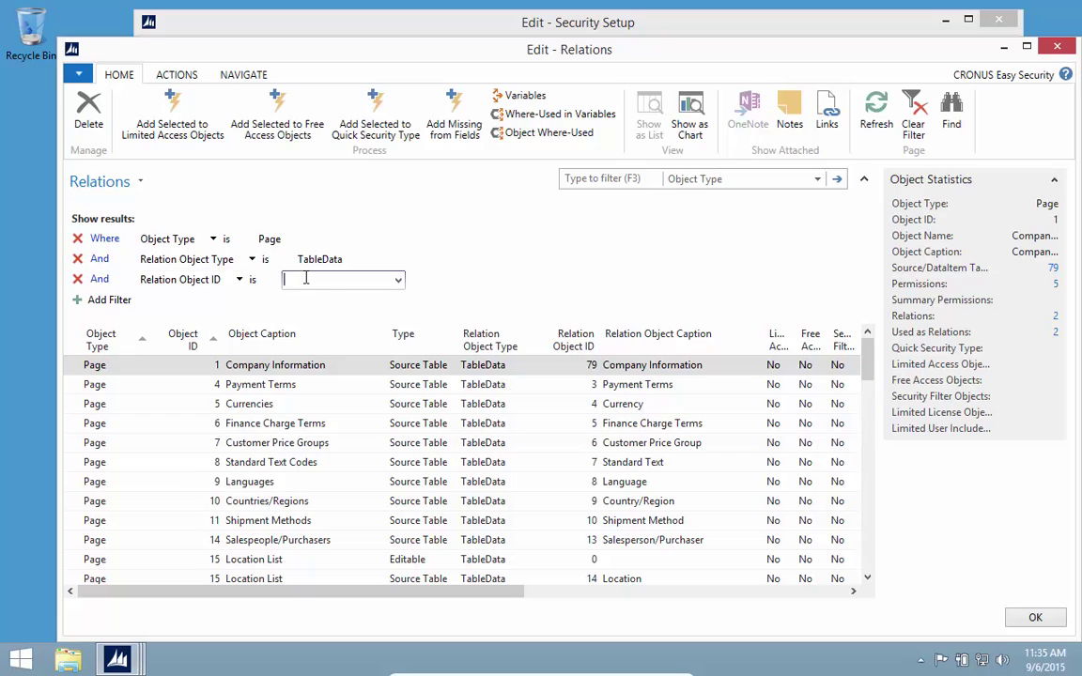
pyautogui.write('15|1')
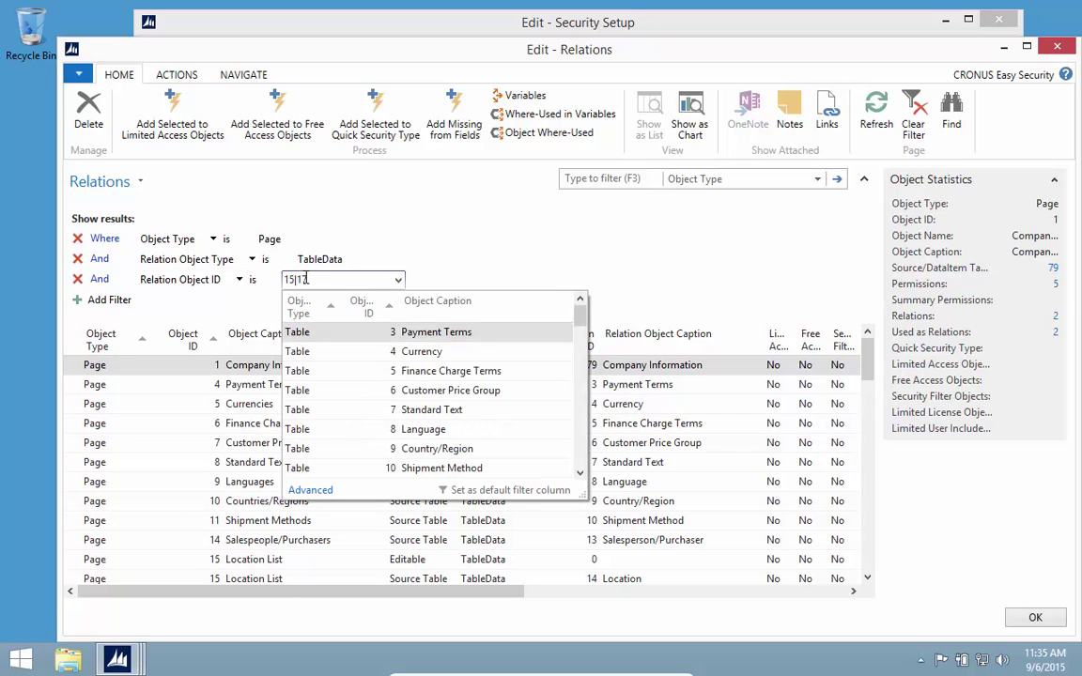
pyautogui.write('7')
pyautogui.press('Return')
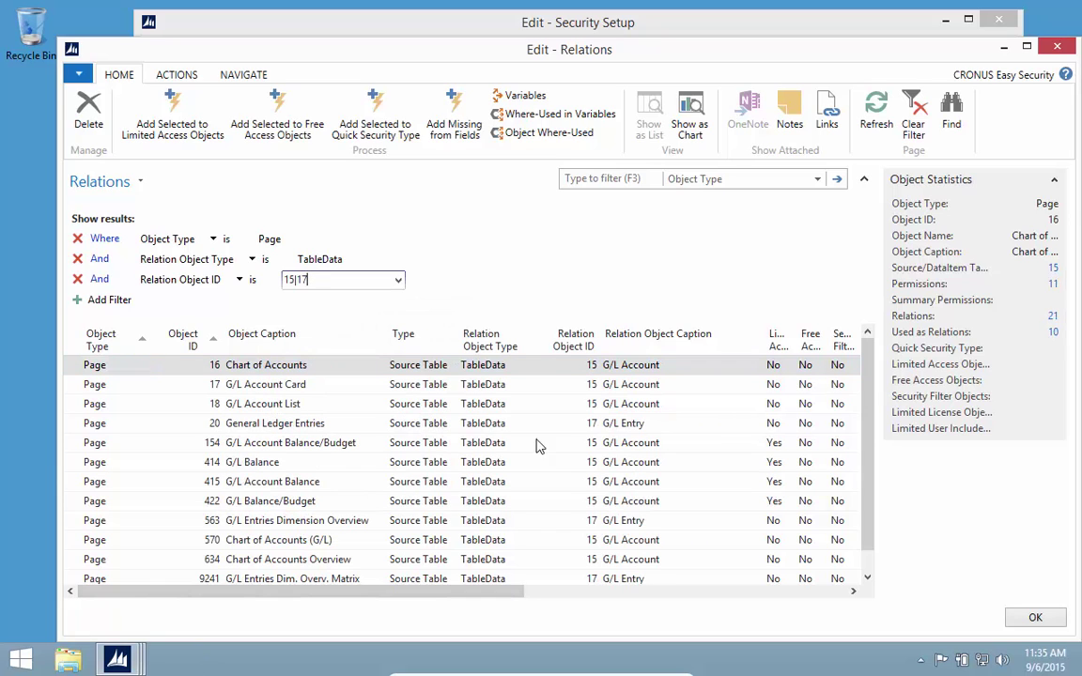
pyautogui.scroll(-1, 451, 465)
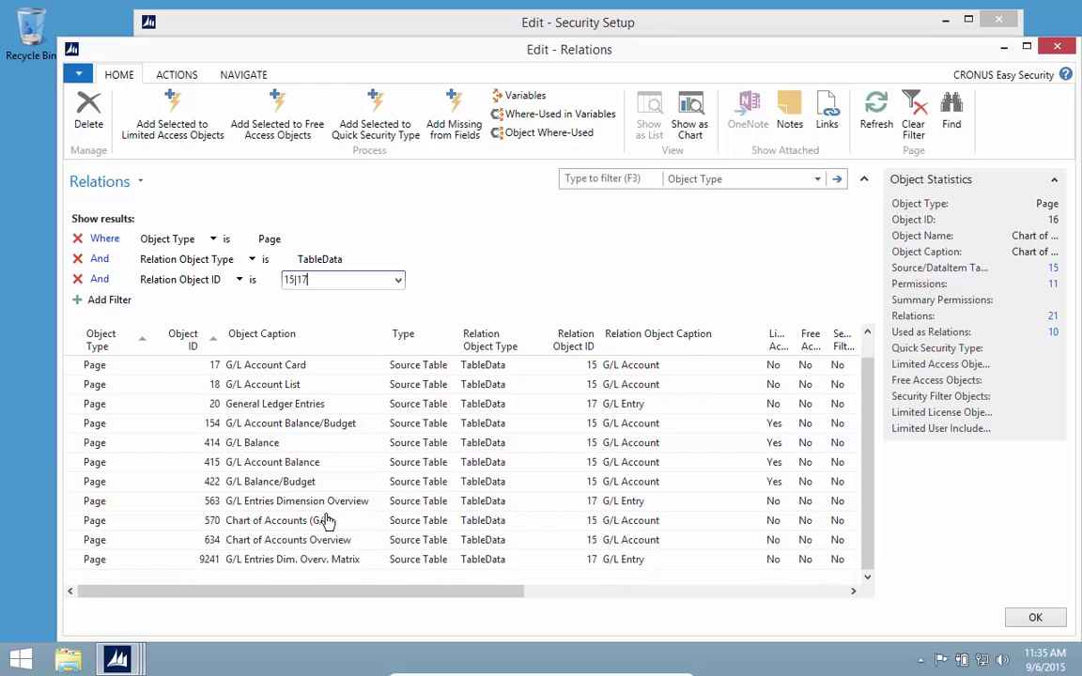
pyautogui.scroll(1, 320, 524)
pyautogui.click(71, 346)
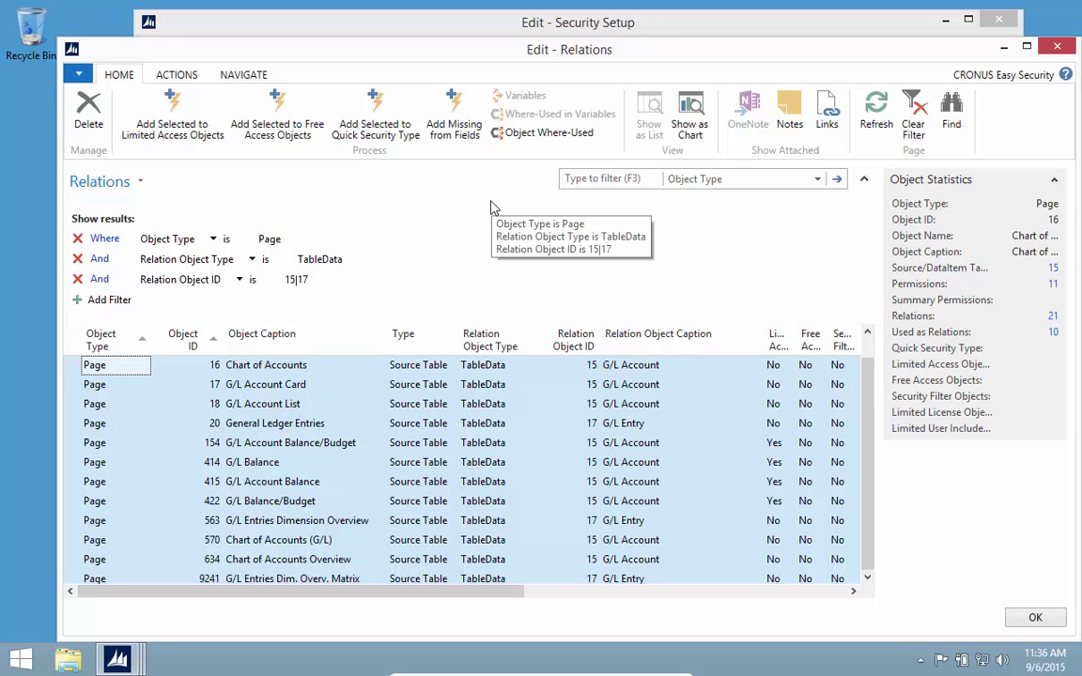
# Give the selected G/L pages Quick Security Type No Access and close Relations
pyautogui.click(399, 125)
pyautogui.click(554, 361)
pyautogui.click(549, 404)
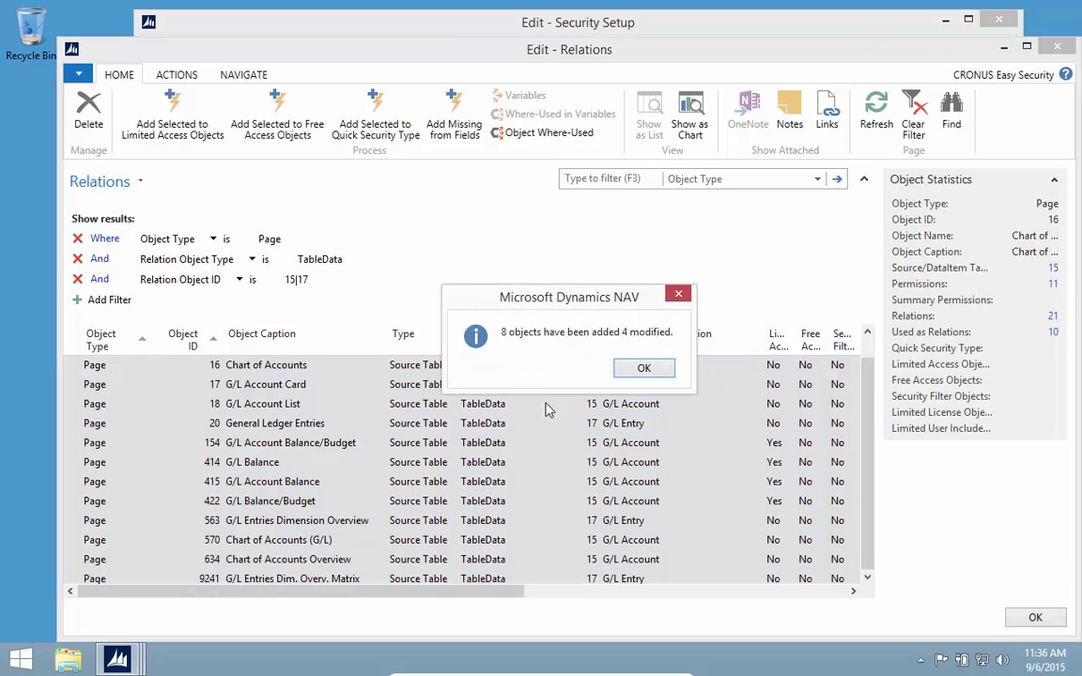
pyautogui.click(643, 367)
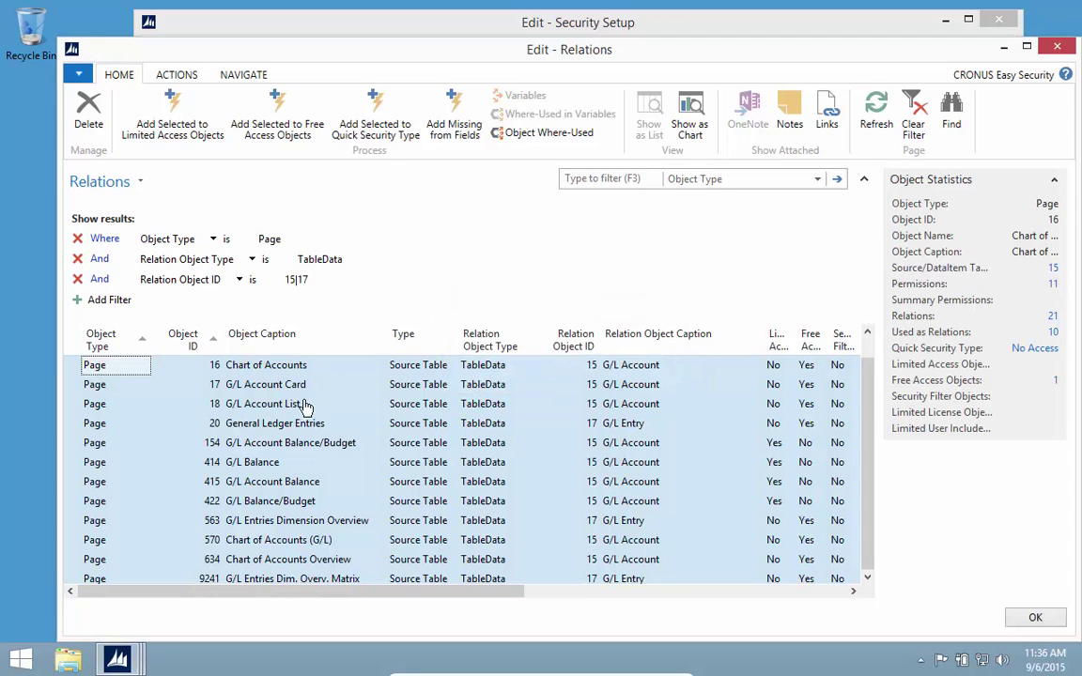
pyautogui.press('Escape')
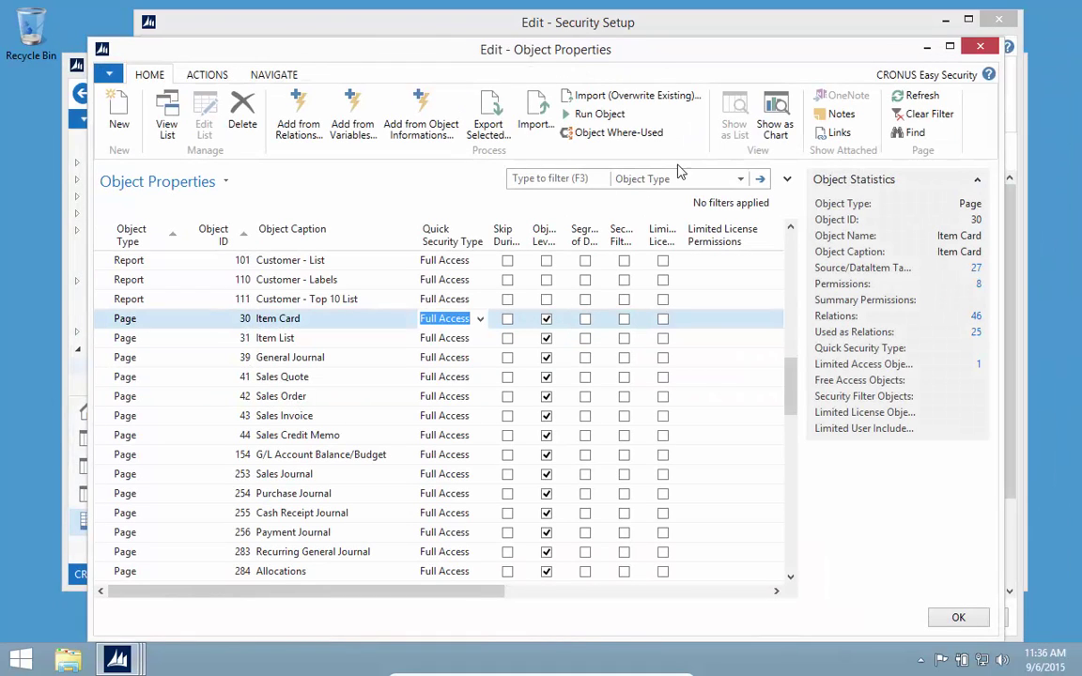
# Refresh and close Object Properties, then update the Quick Security permission sets
pyautogui.click(913, 95)
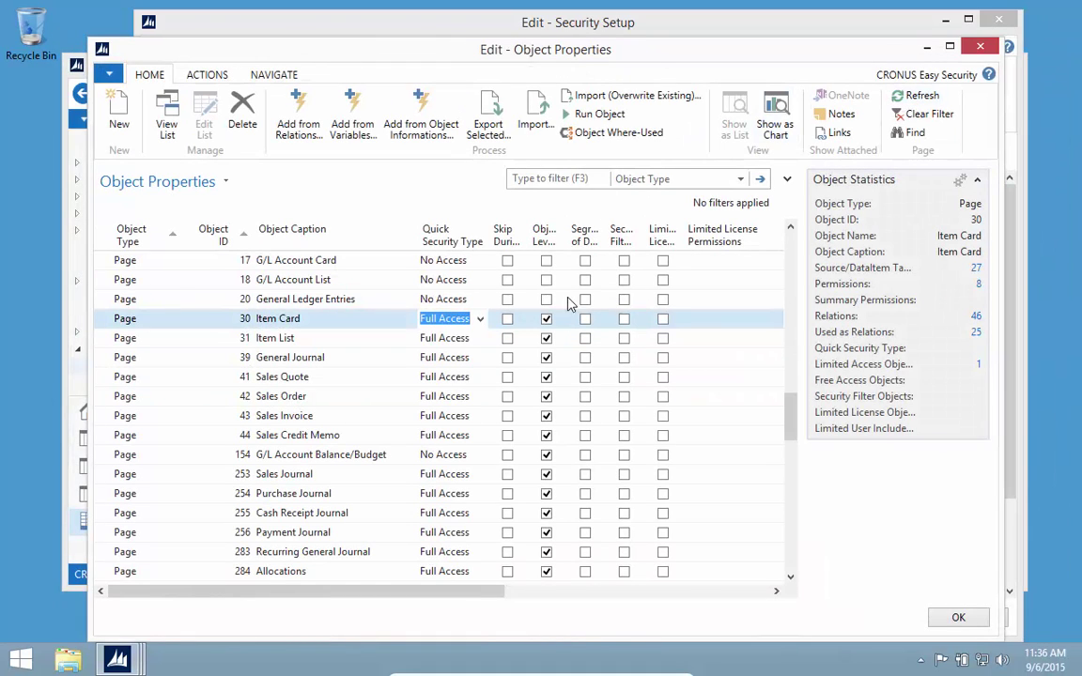
pyautogui.scroll(3, 434, 293)
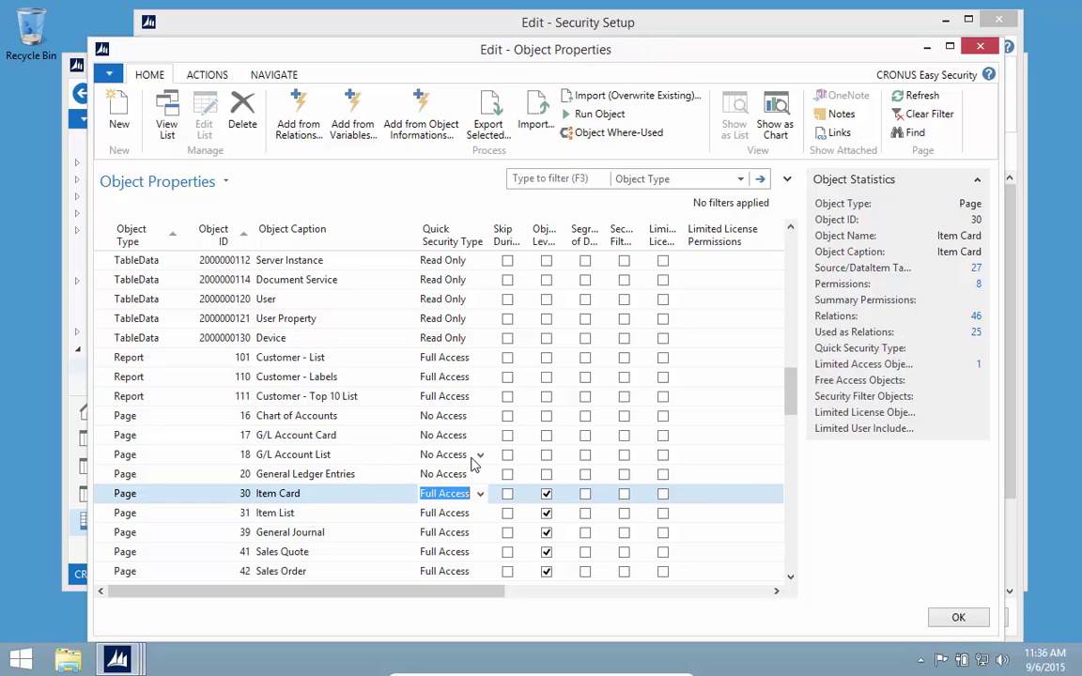
pyautogui.press('Escape')
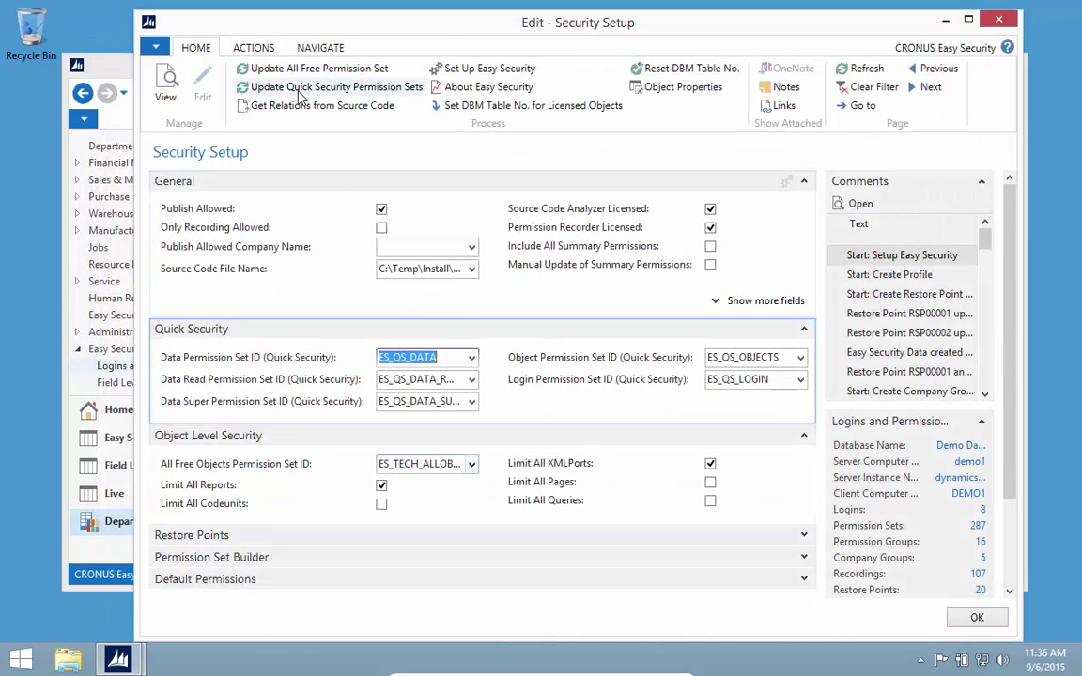
pyautogui.click(293, 91)
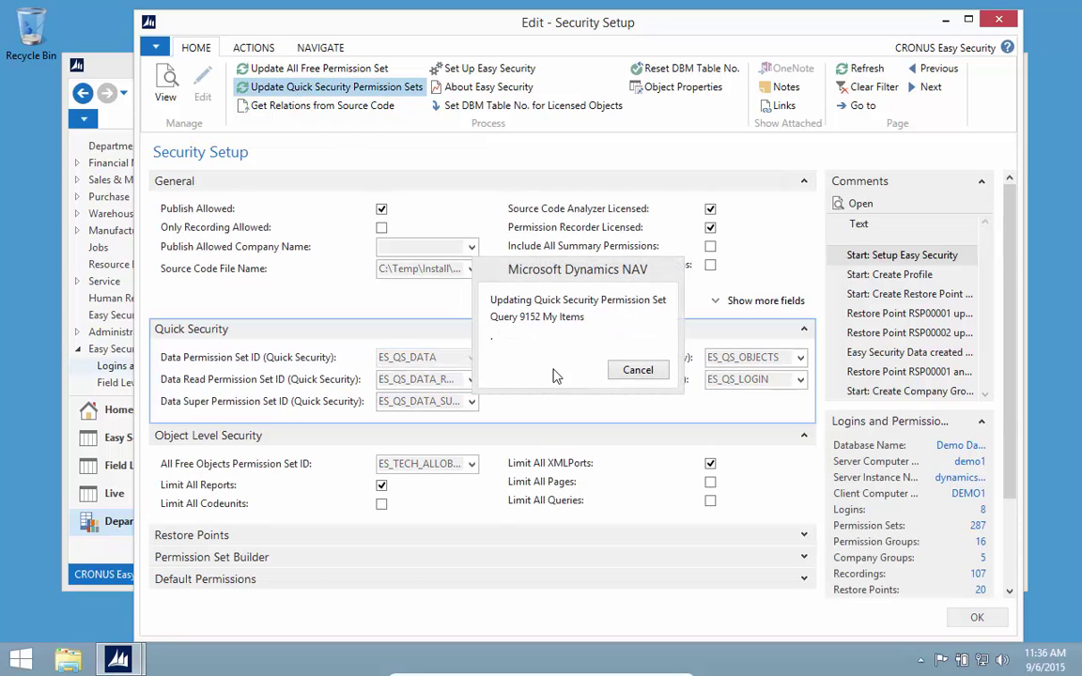
pyautogui.click(681, 358)
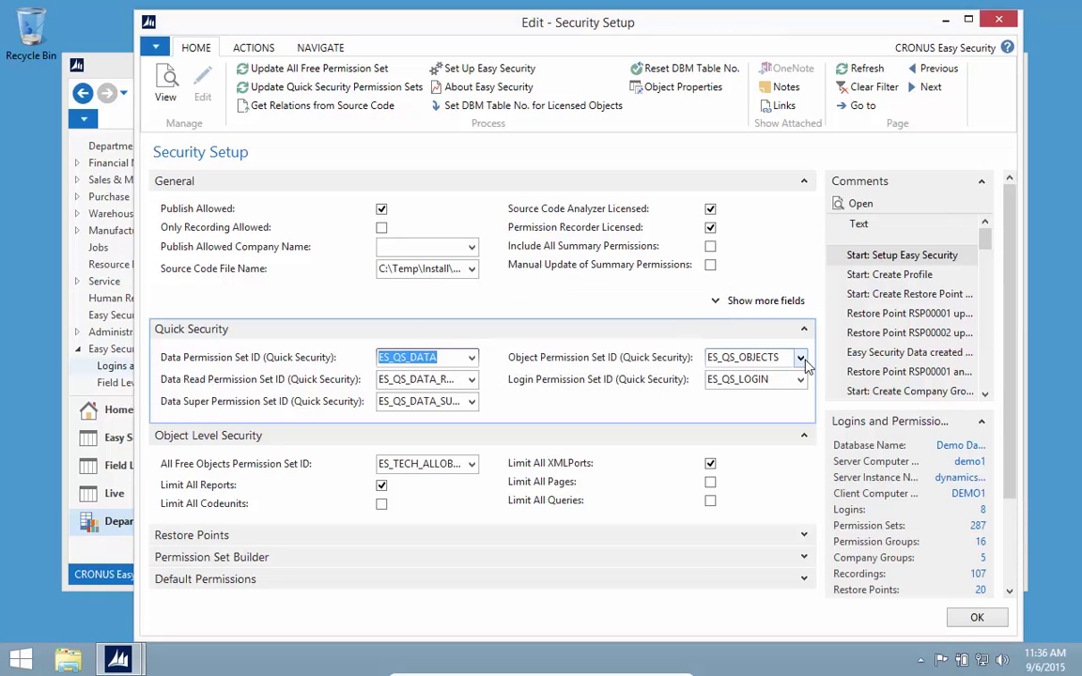
# Open the ES_QS_OBJECTS permission set card from the Object Permission Set ID lookup
pyautogui.click(800, 357)
pyautogui.click(765, 553)
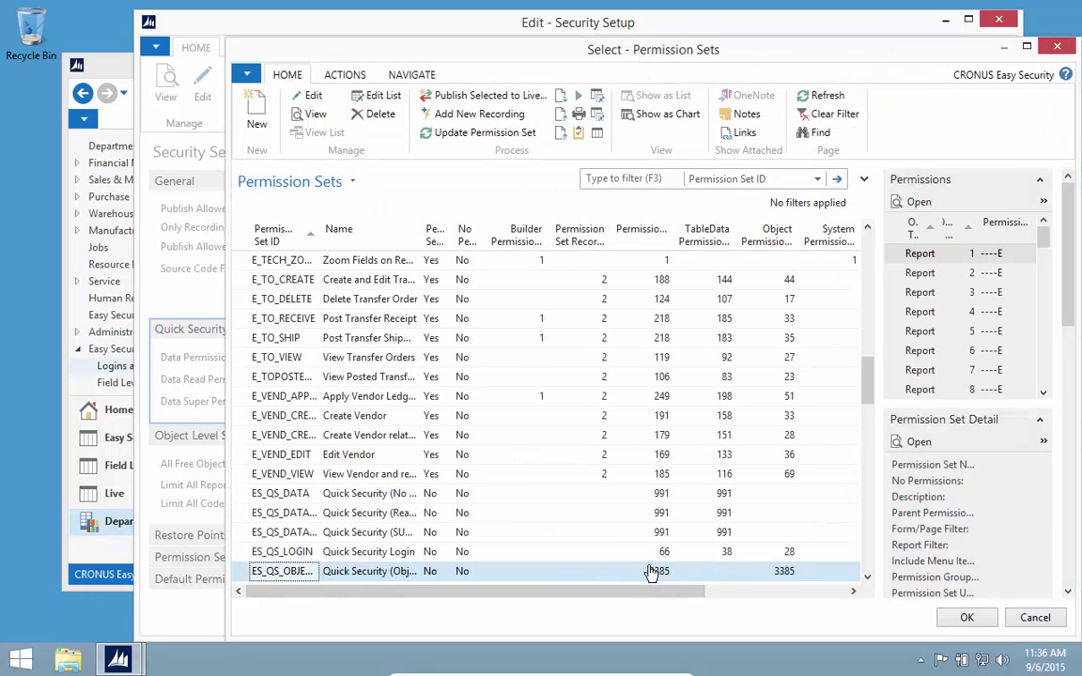
pyautogui.click(316, 114)
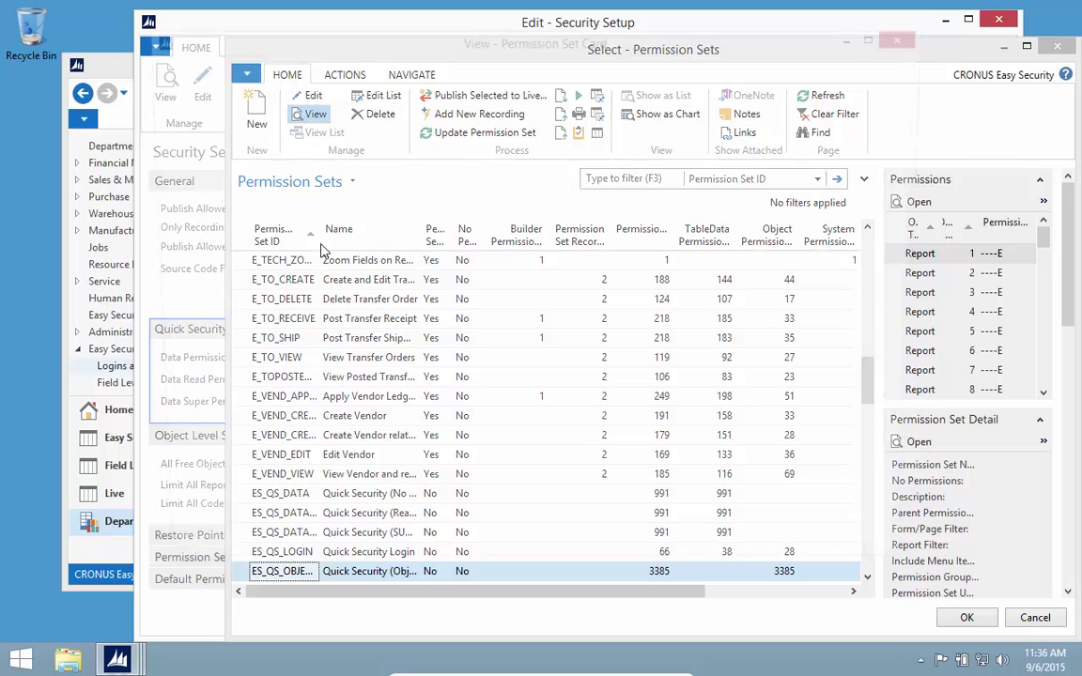
# Find the Page rows in ES_QS_OBJECTS, noting the jump from 15 Location List to 21 Customer Card, then close the card
pyautogui.click(200, 452)
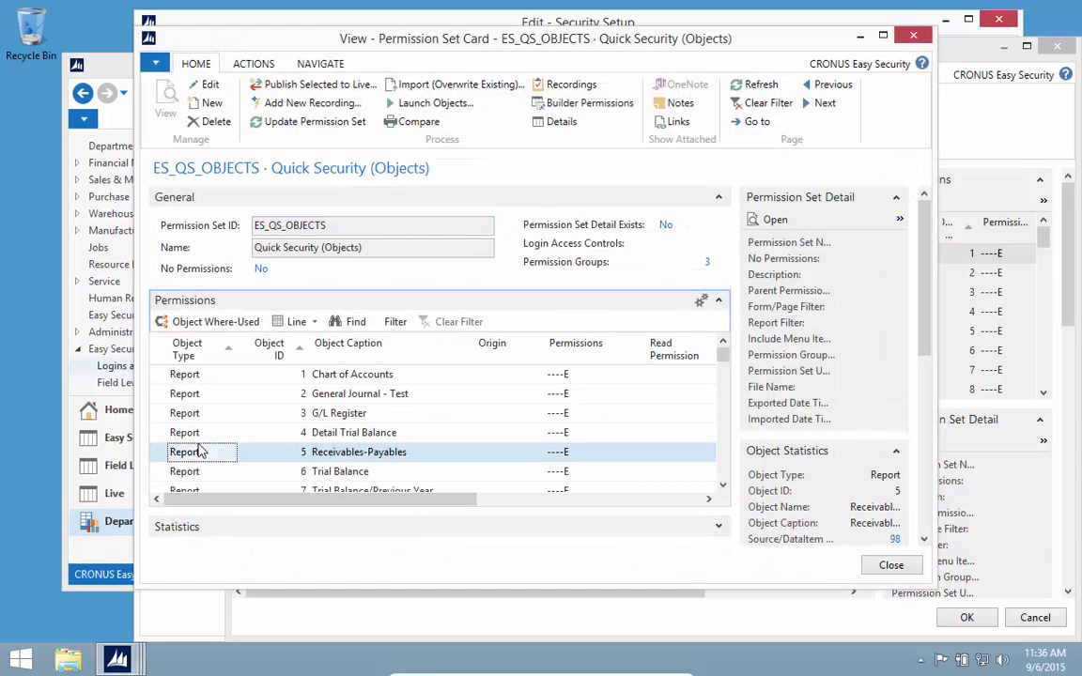
pyautogui.hotkey('ctrl', 'f')
pyautogui.write('page')
pyautogui.press('Return')
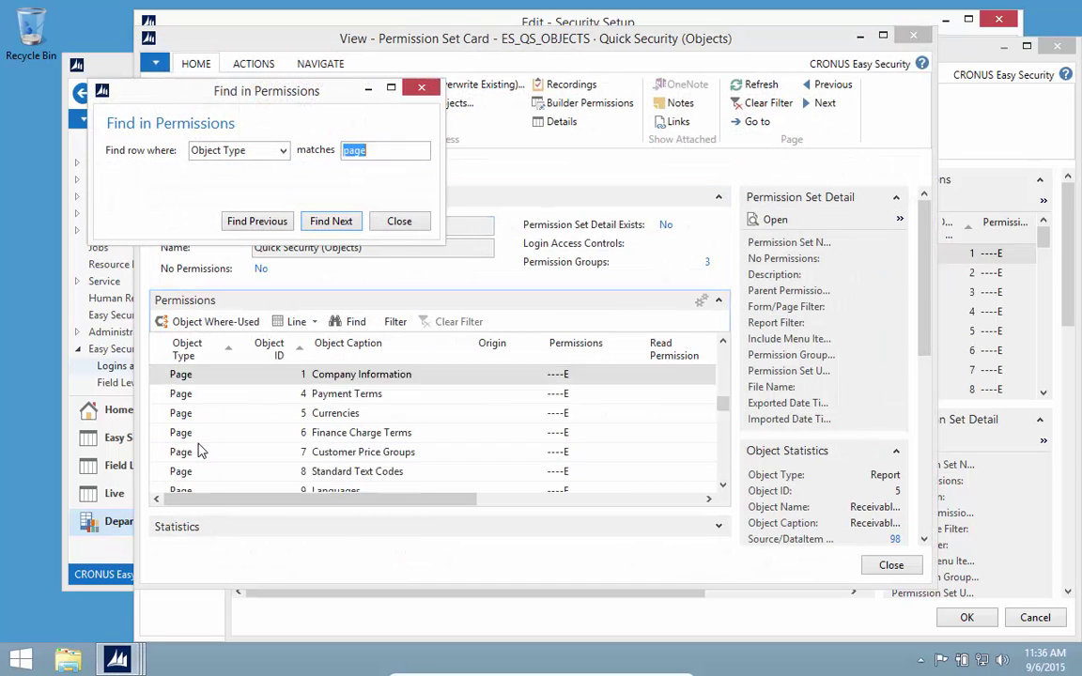
pyautogui.press('Down')
pyautogui.press('Down')
pyautogui.press('Down')
pyautogui.press('Down')
pyautogui.press('Down')
pyautogui.press('Down')
pyautogui.press('Down')
pyautogui.press('Down')
pyautogui.press('Down')
pyautogui.press('Down')
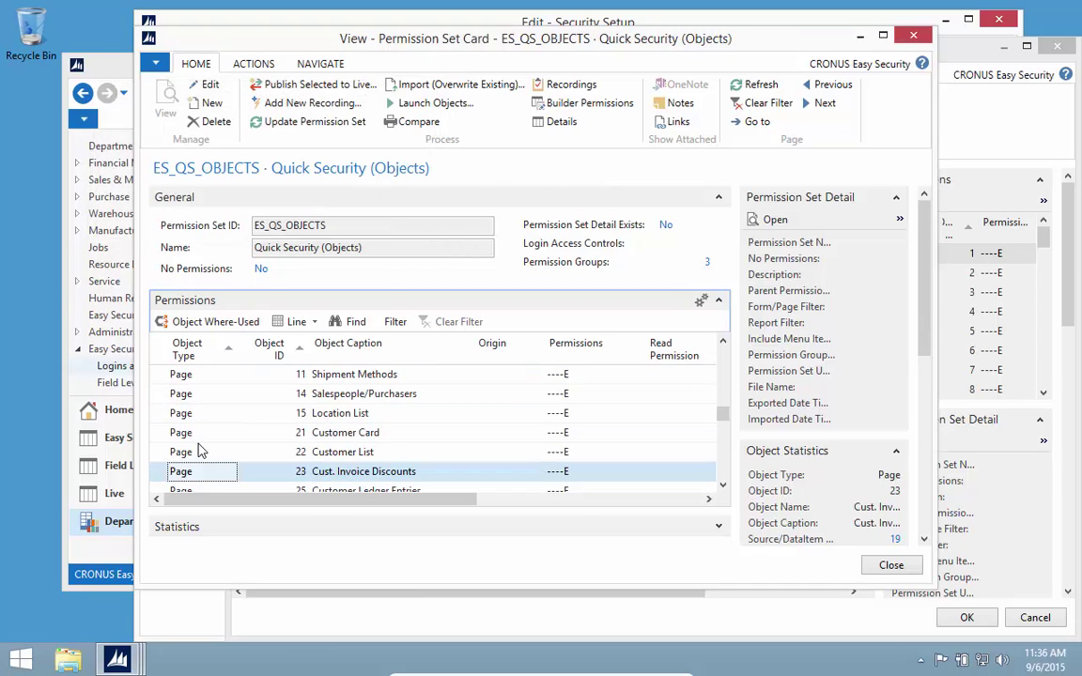
pyautogui.press('Up')
pyautogui.press('Up')
pyautogui.press('Down')
pyautogui.press('Down')
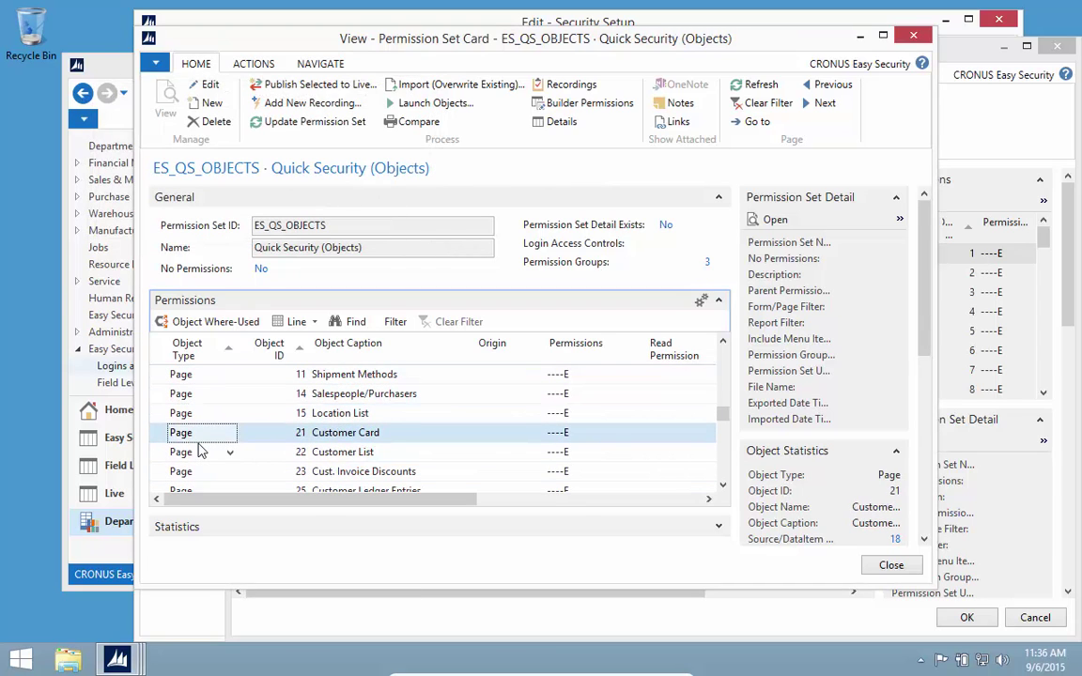
pyautogui.press('Up')
pyautogui.press('Tab')
pyautogui.press('Tab')
pyautogui.press('Down')
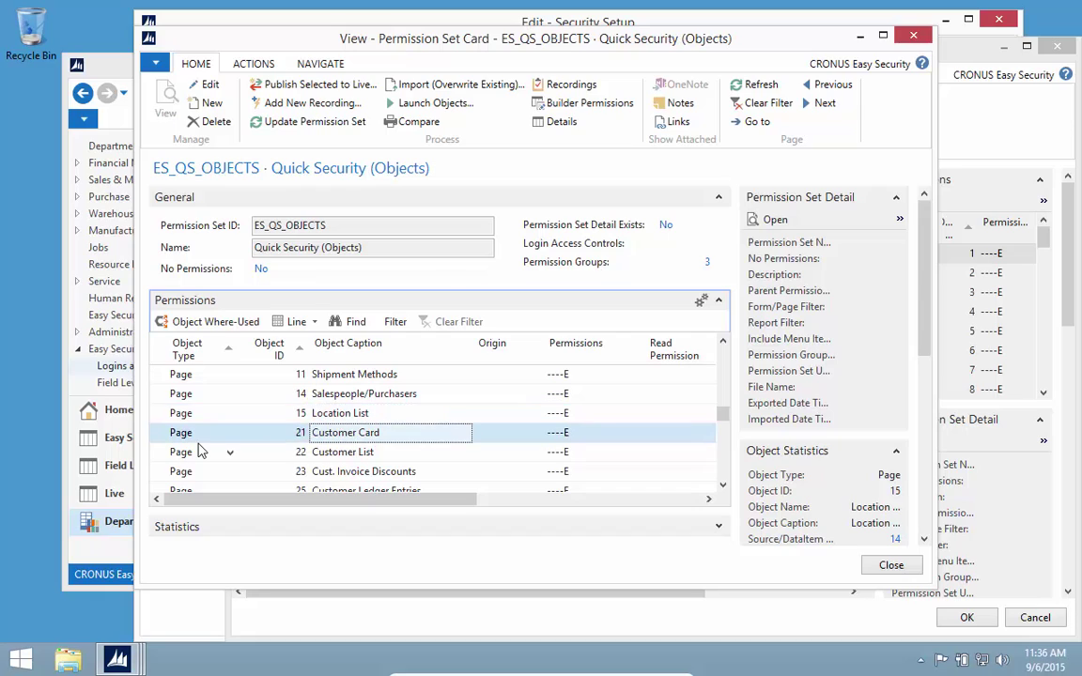
pyautogui.press('Up')
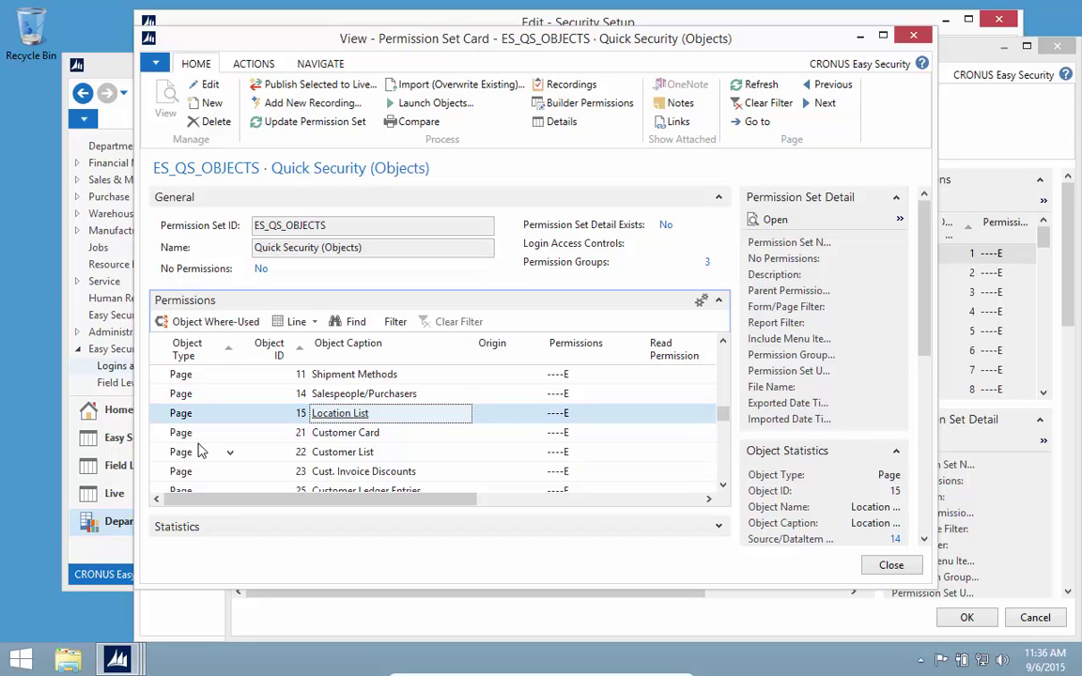
pyautogui.press('Escape')
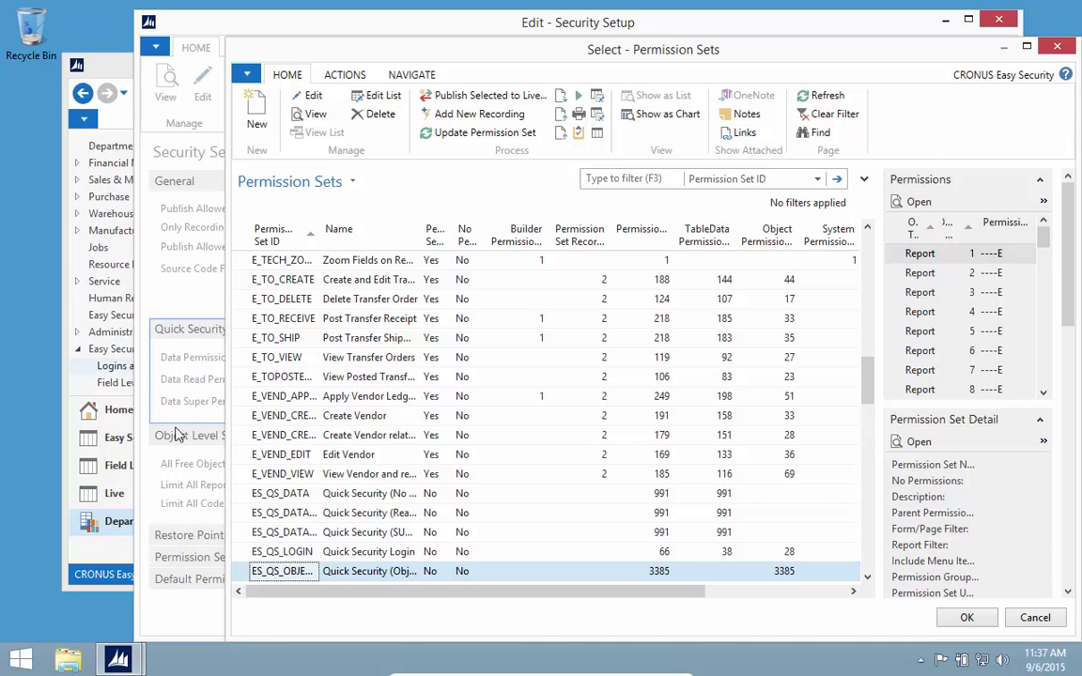
# Scroll the Permission Sets list, then close it, leaving ES_QS_OBJECTS as Object Permission Set ID
pyautogui.scroll(4, 294, 413)
pyautogui.scroll(3, 294, 414)
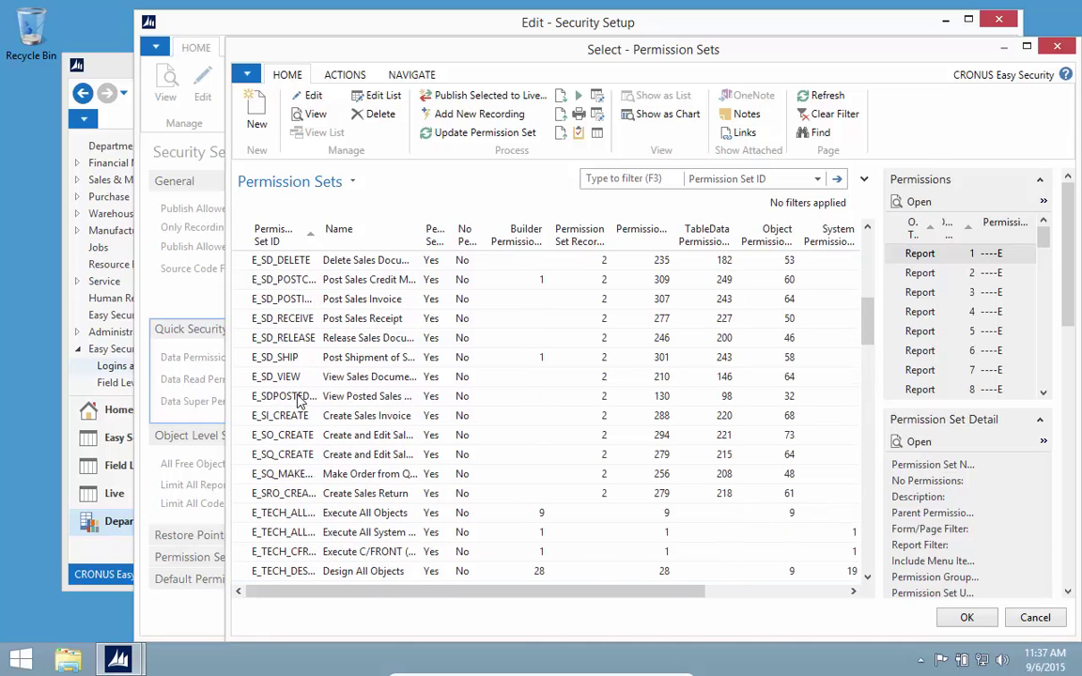
pyautogui.scroll(-5, 285, 360)
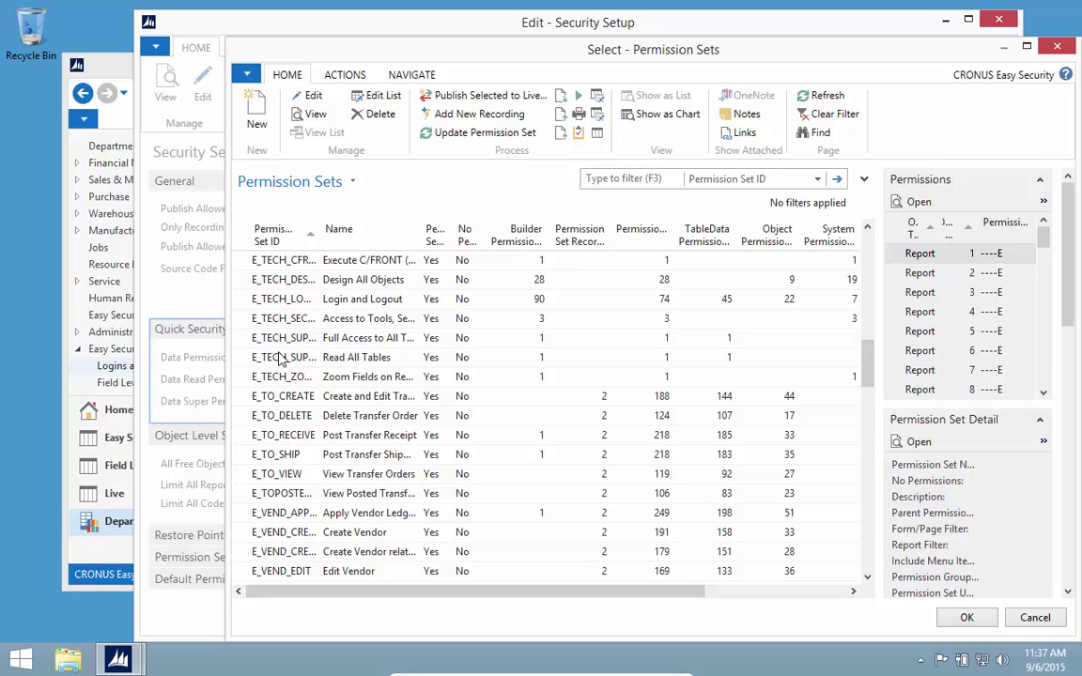
pyautogui.press('Return')
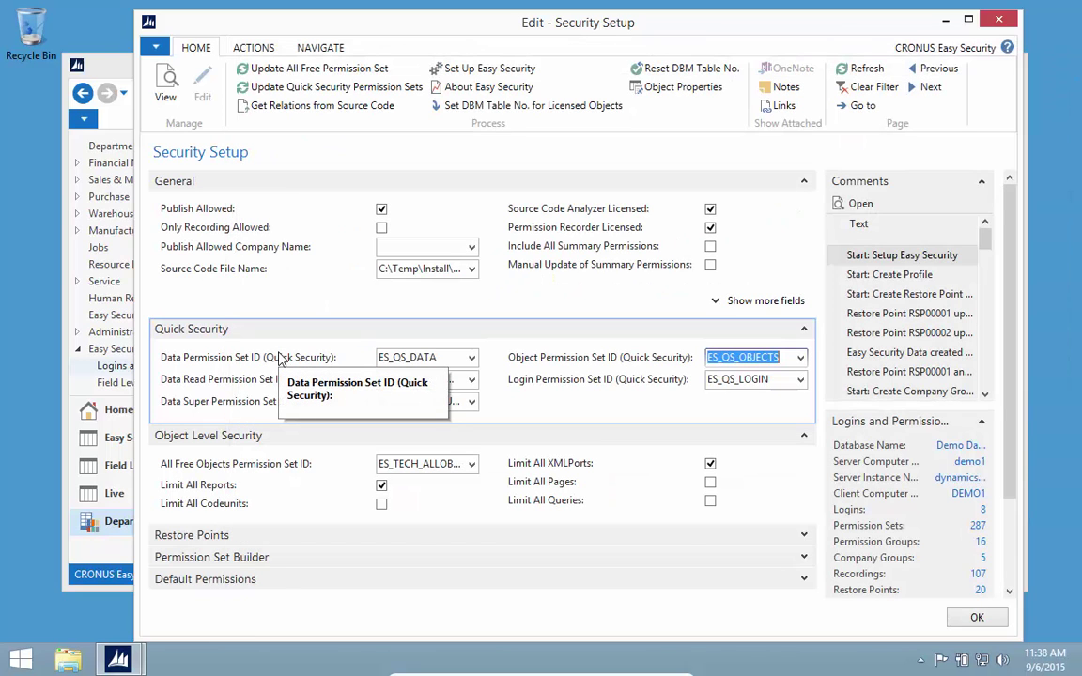
# Close Security Setup and open the Permission Groups list with the Group ID column widened
pyautogui.press('Escape')
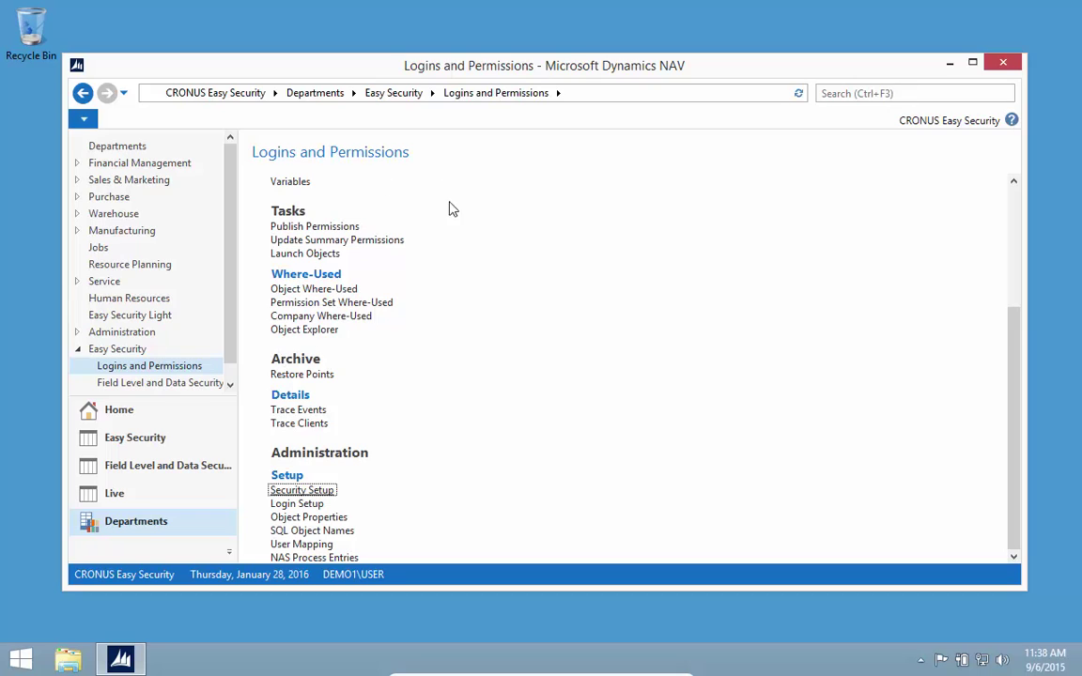
pyautogui.scroll(5, 498, 293)
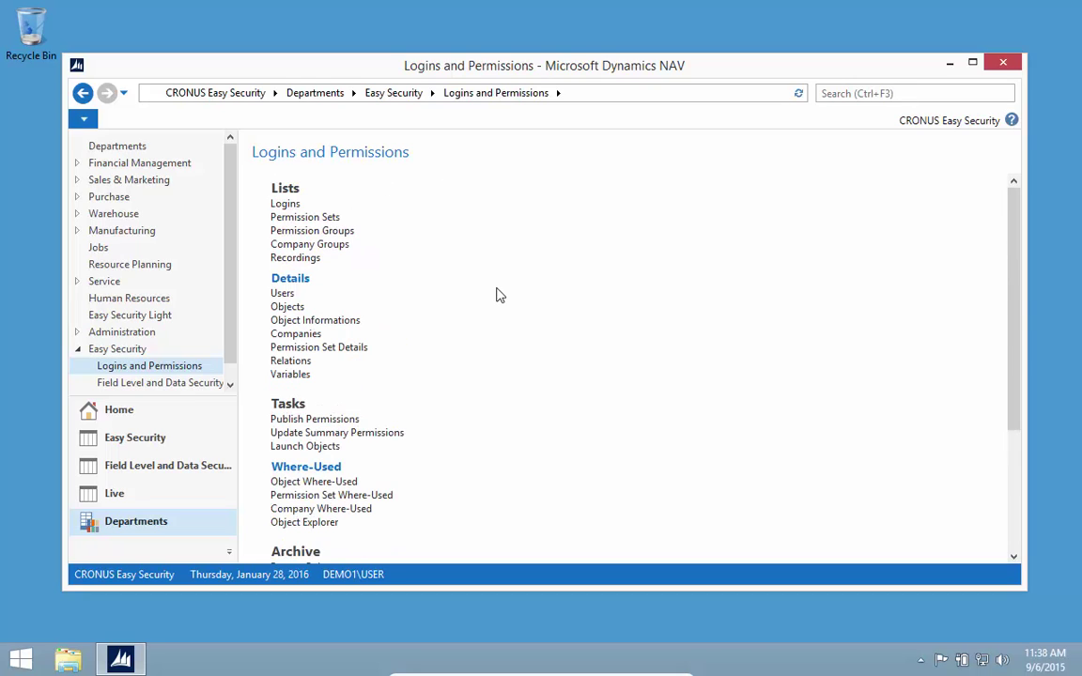
pyautogui.click(293, 233)
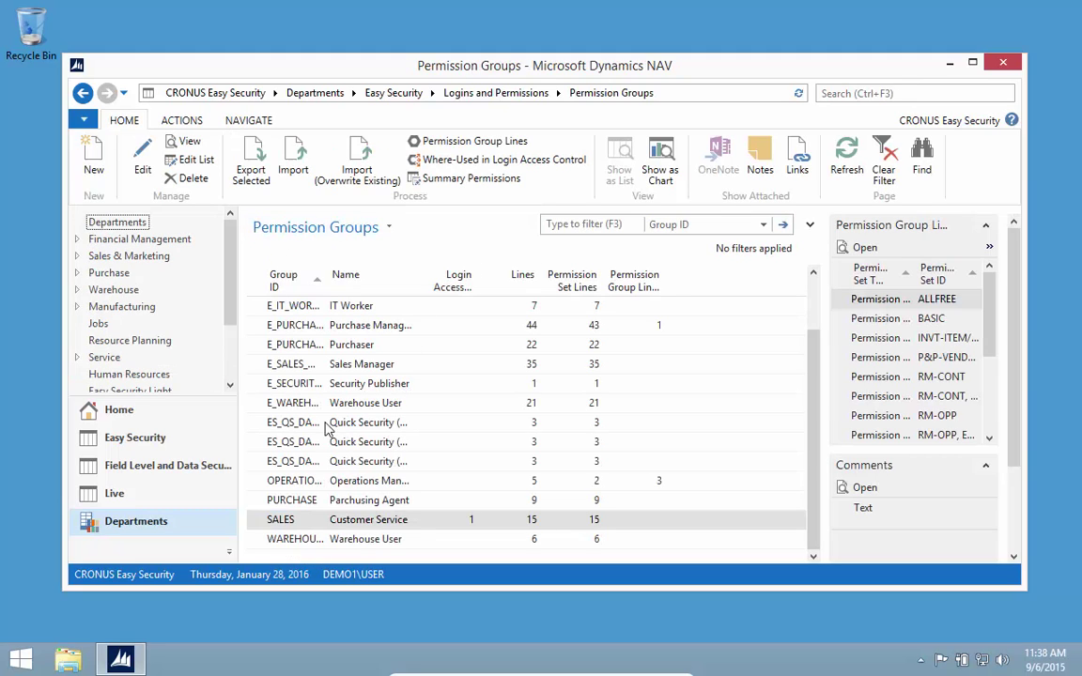
pyautogui.doubleClick(324, 282)
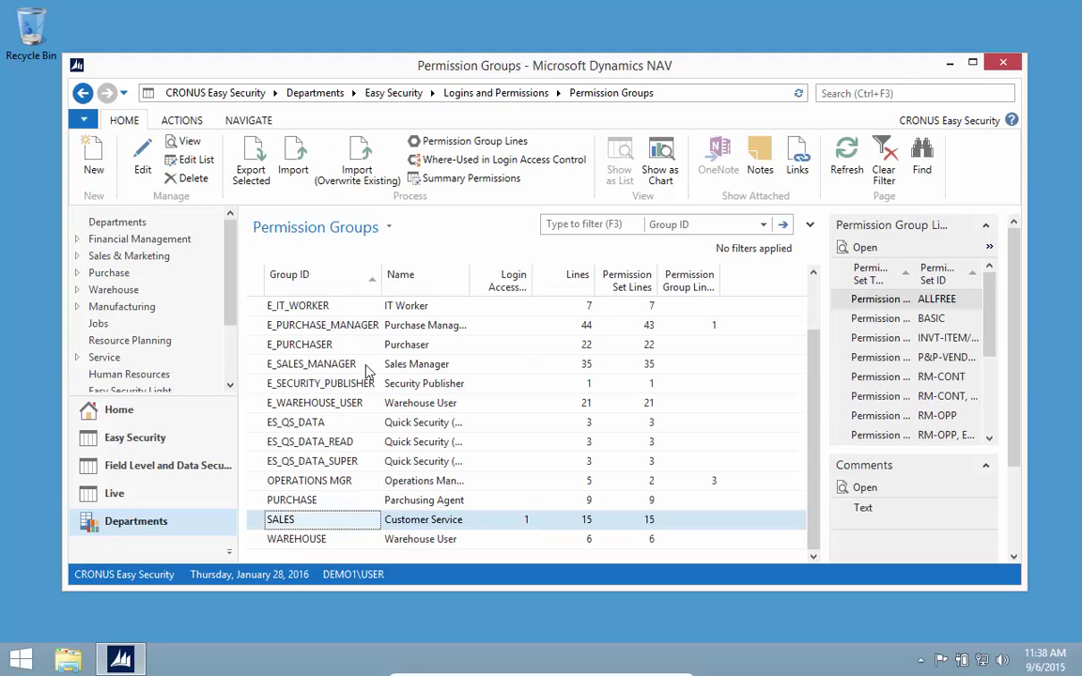
# Review the ES_QS_DATA and ES_QS_DATA_READ groups and view the ES_QS_DATA card
pyautogui.click(299, 425)
pyautogui.click(301, 440)
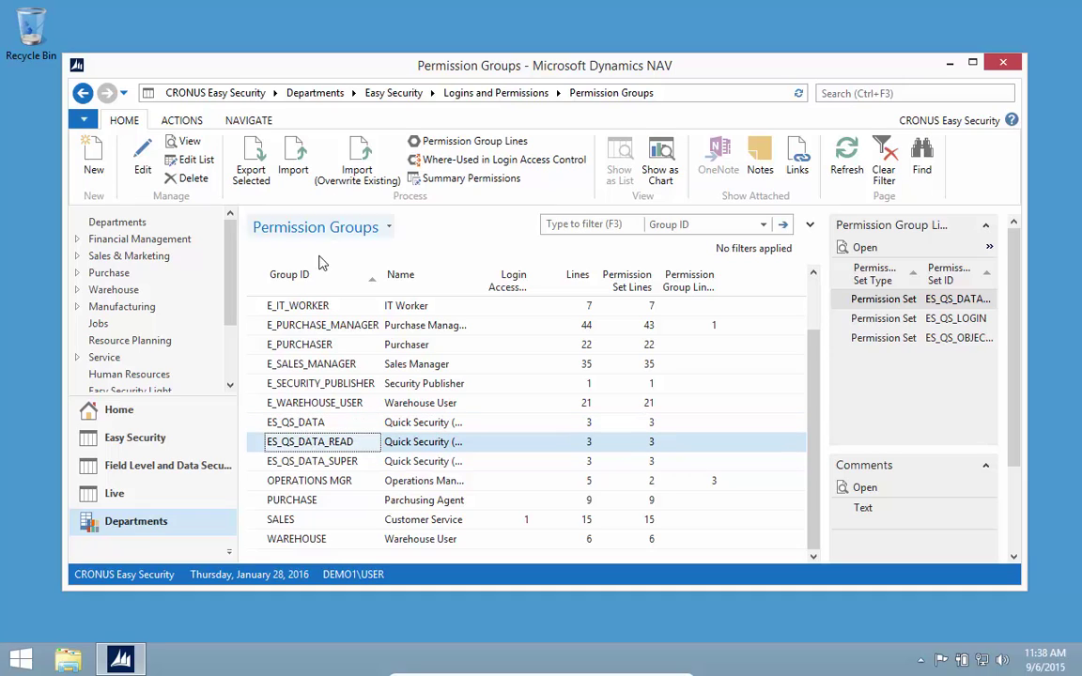
pyautogui.click(305, 423)
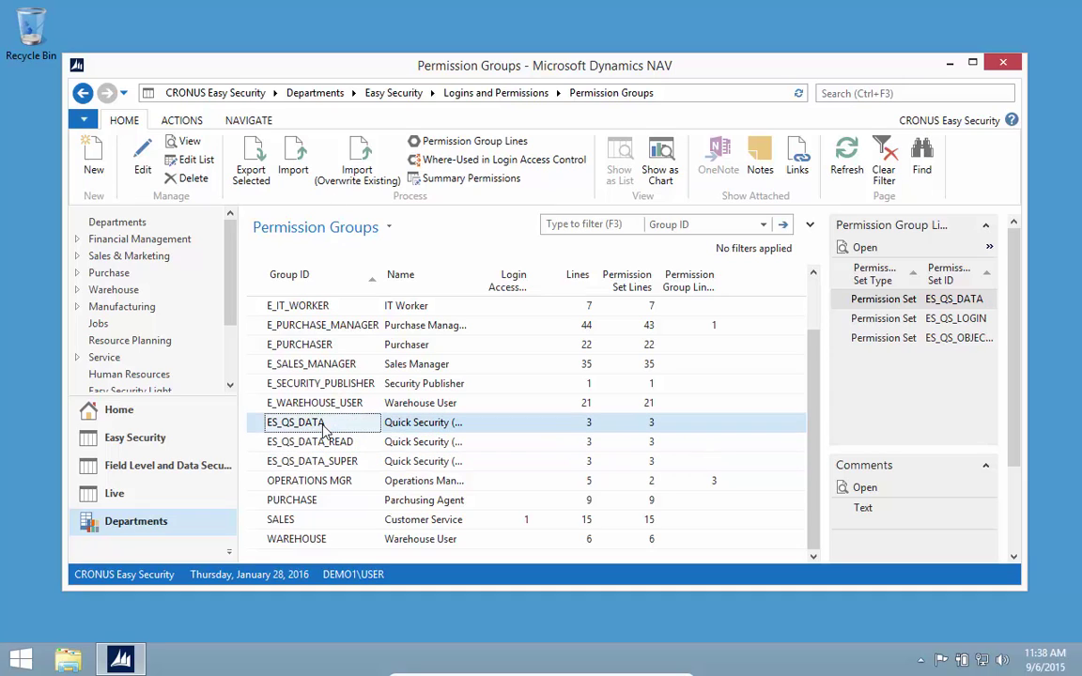
pyautogui.click(184, 141)
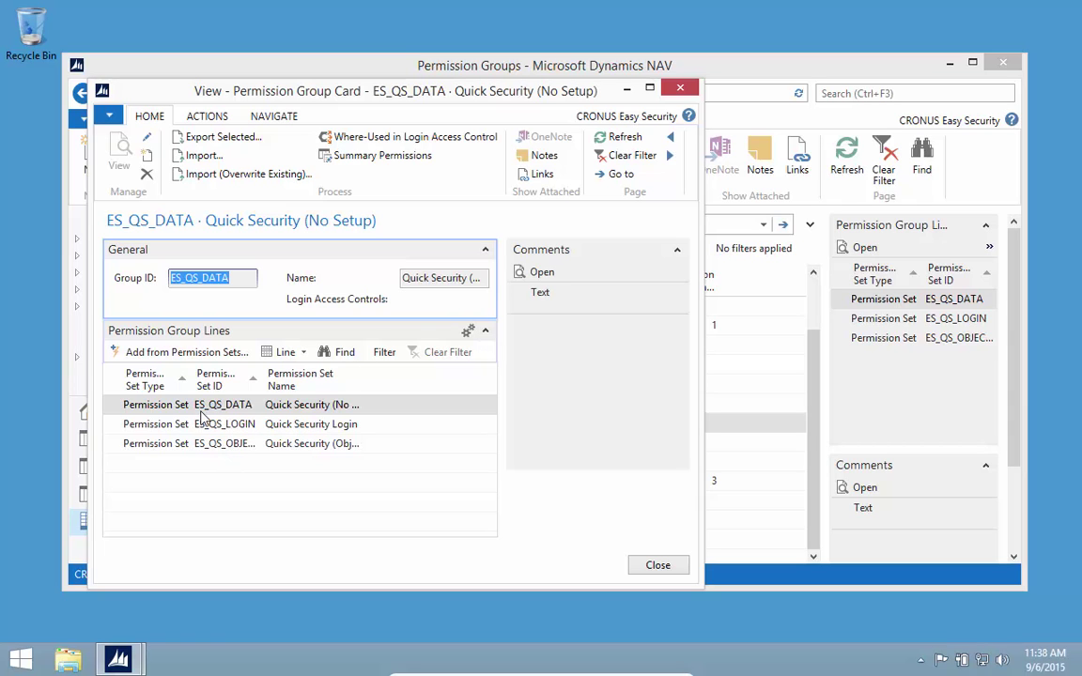
pyautogui.press('Escape')
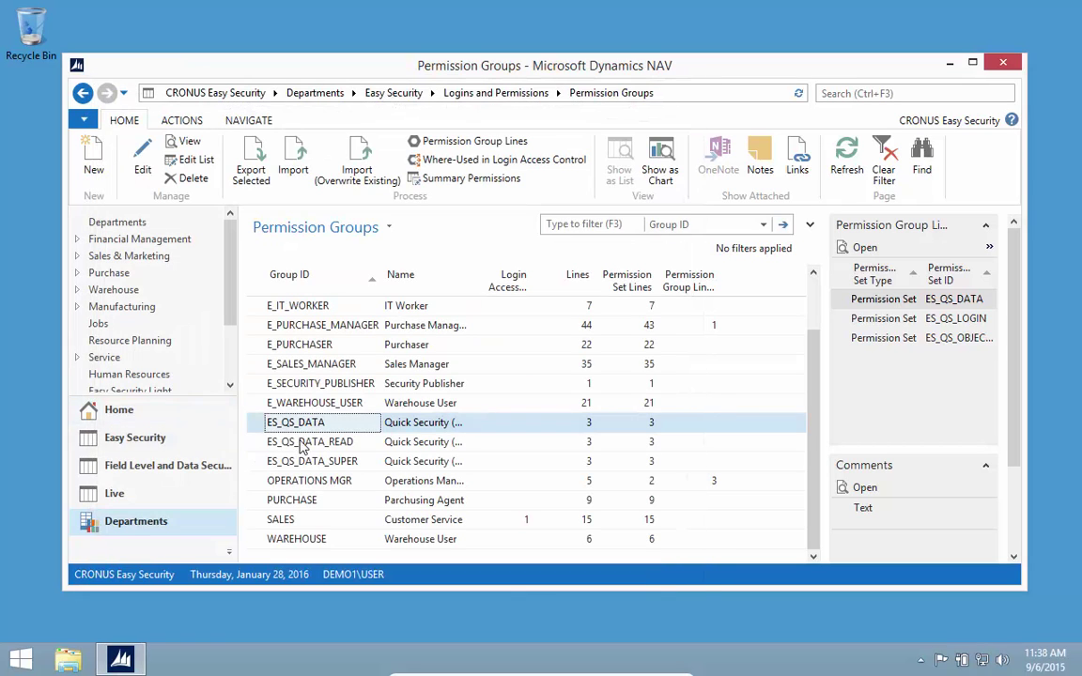
pyautogui.click(272, 441)
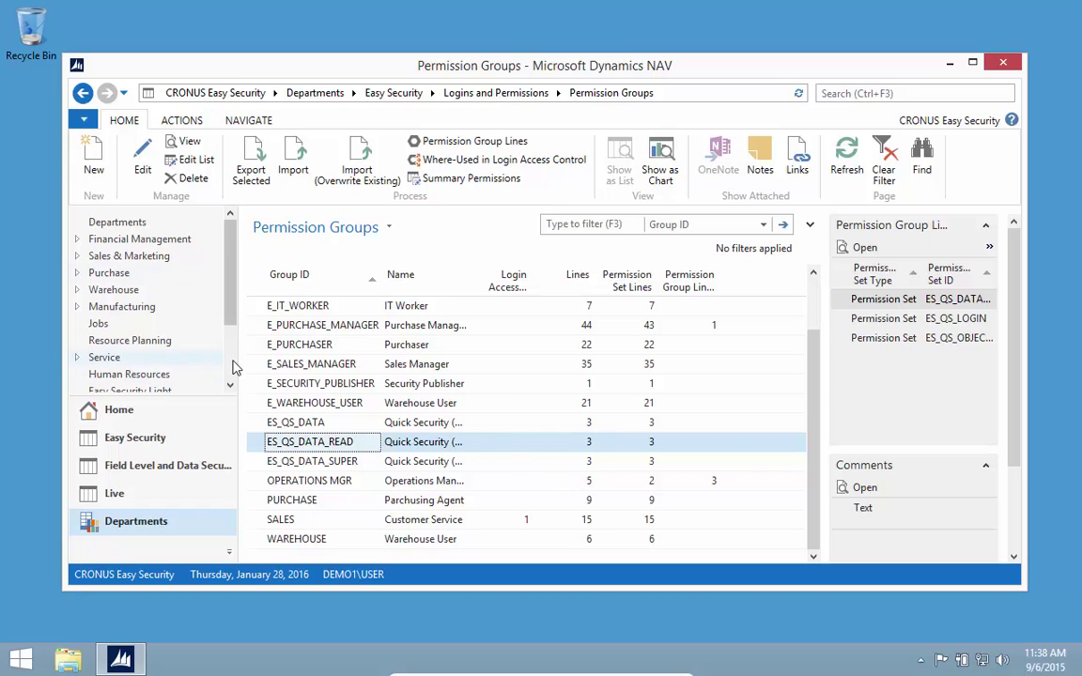
pyautogui.scroll(-3, 225, 367)
# Select five user logins in the Logins list and start Add Access Controls to Selected
pyautogui.click(150, 350)
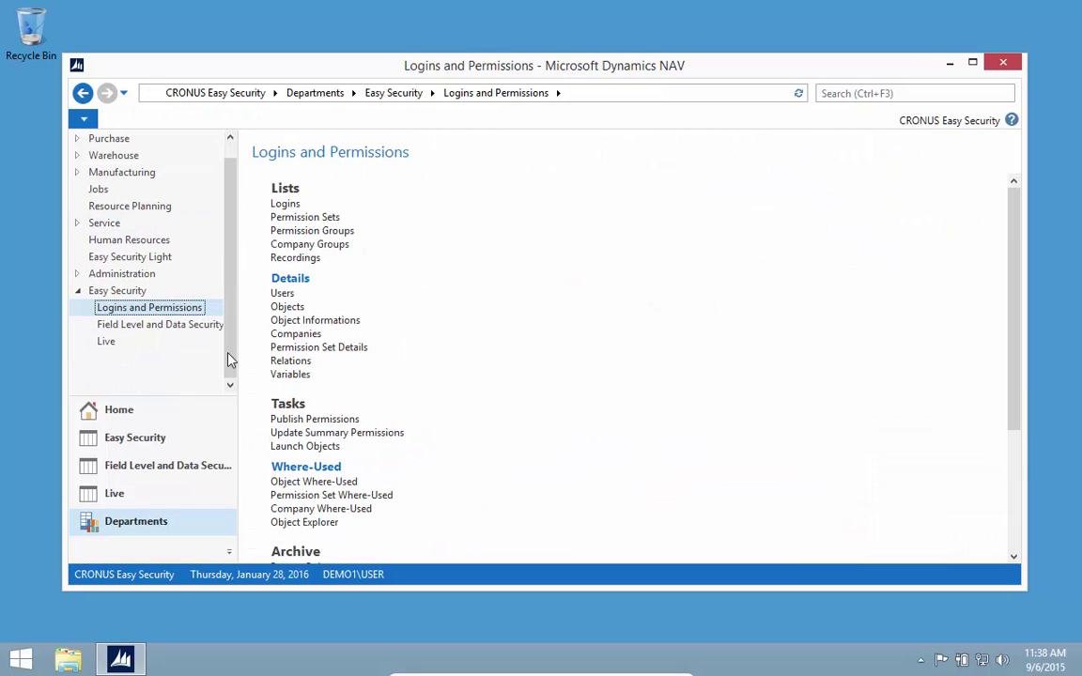
pyautogui.click(285, 204)
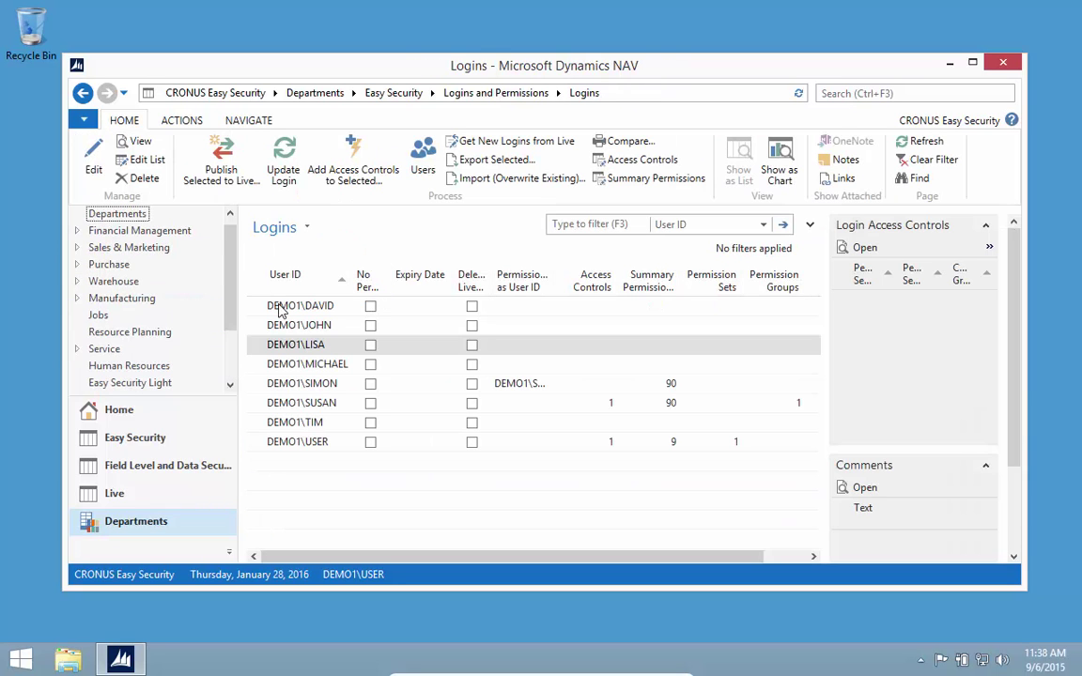
pyautogui.moveTo(254, 309); pyautogui.dragTo(262, 368)
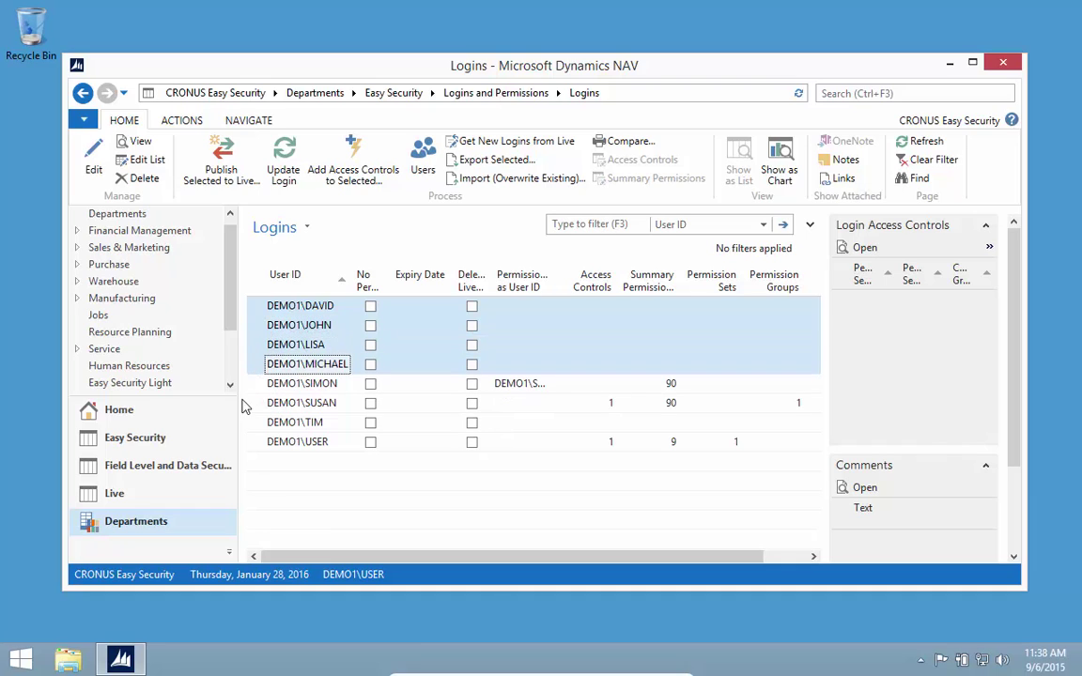
pyautogui.keyDown('ctrl'); pyautogui.click(258, 404); pyautogui.keyUp('ctrl')
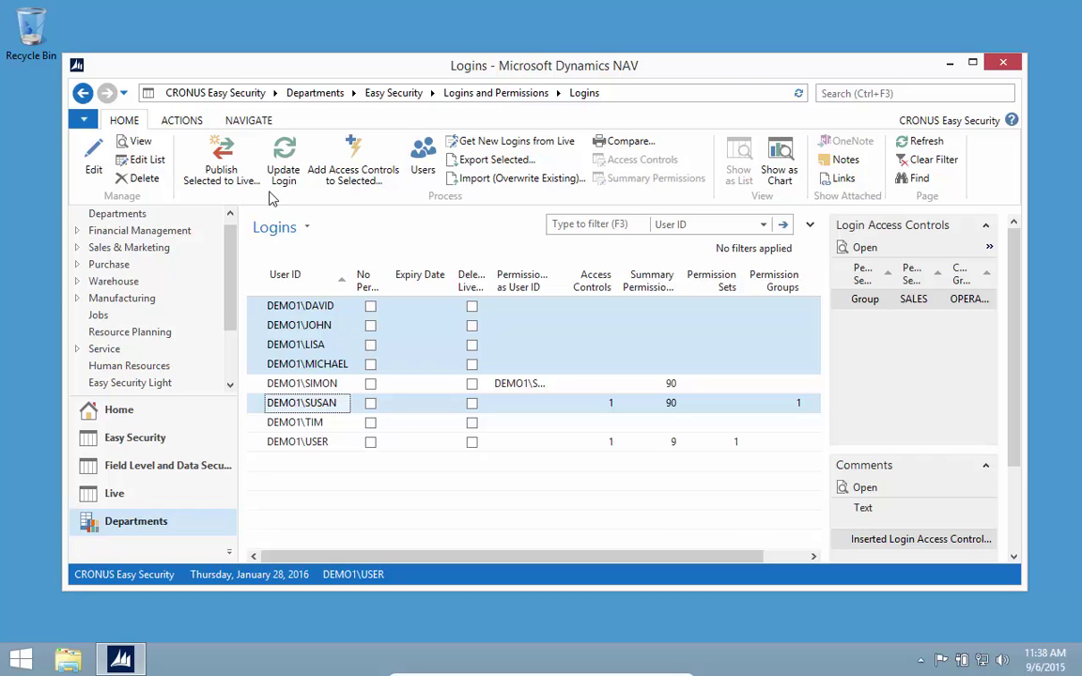
pyautogui.click(364, 179)
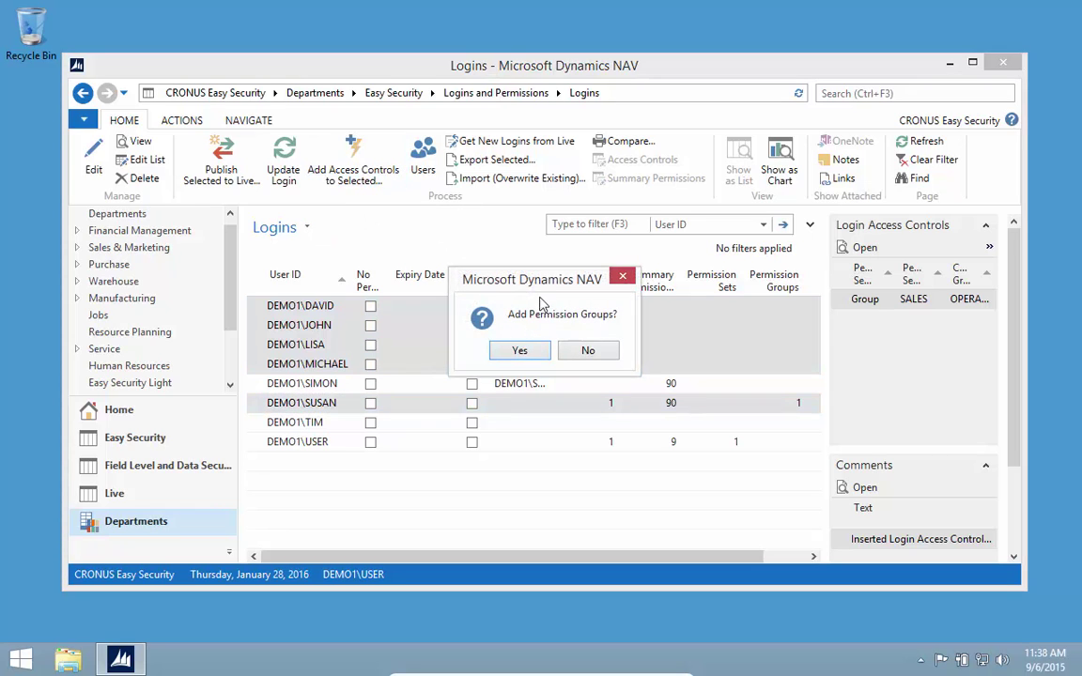
# Choose the ES_QS_DATA permission group for the selected logins
pyautogui.click(522, 353)
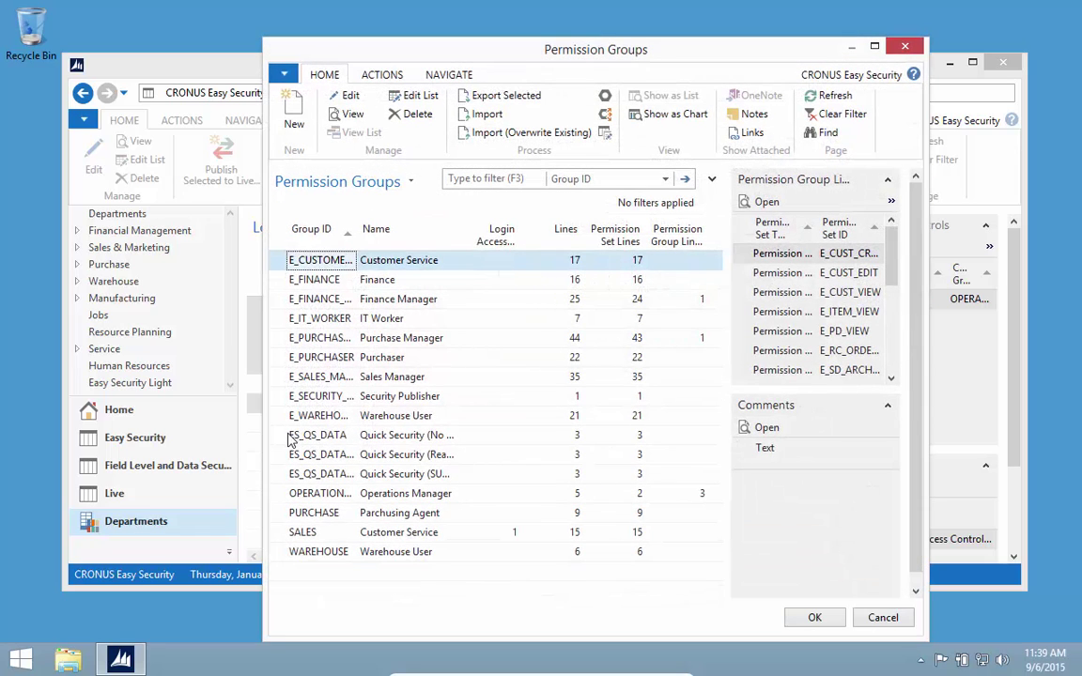
pyautogui.click(286, 442)
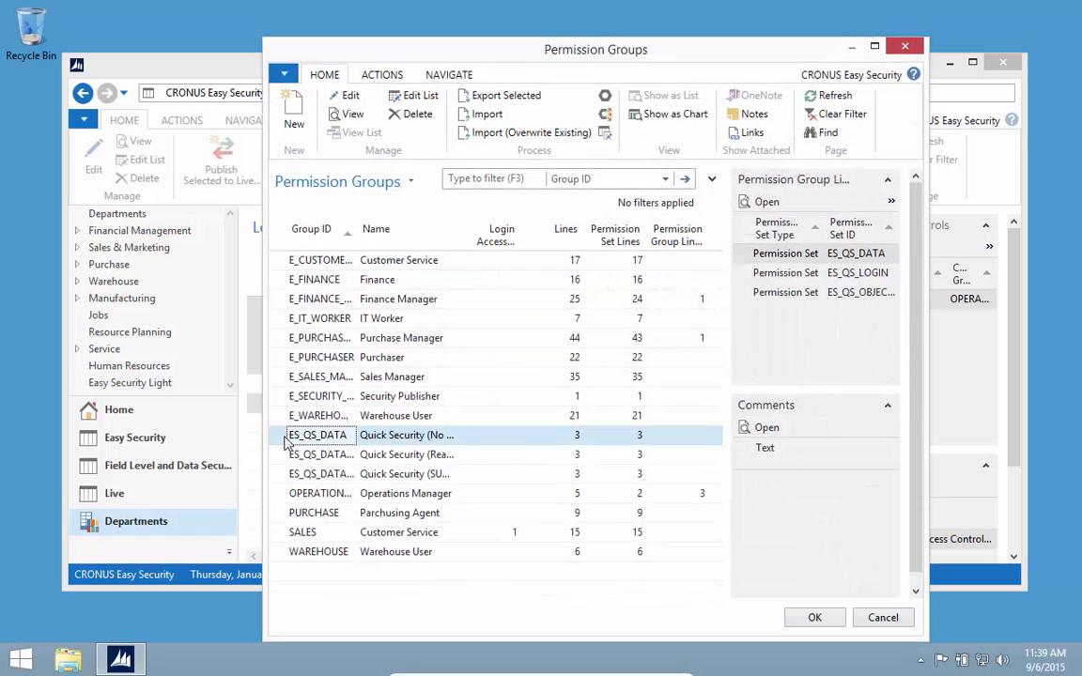
pyautogui.click(815, 617)
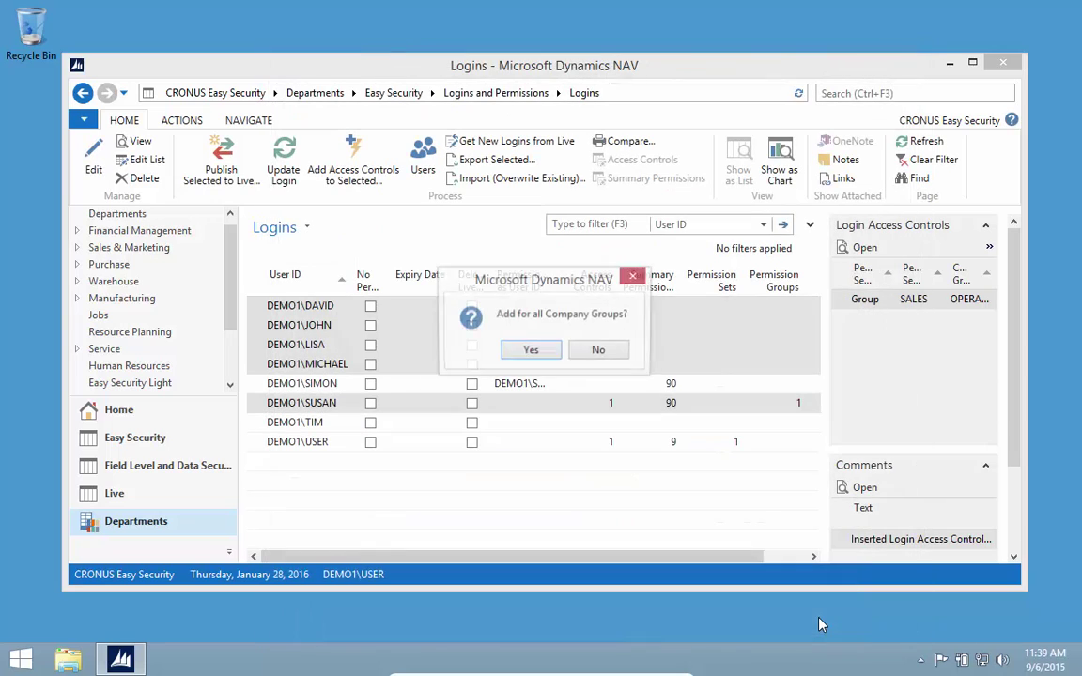
# Apply it to CRONUS Europe and CRONUS North America, confirming the ten new access controls
pyautogui.click(600, 351)
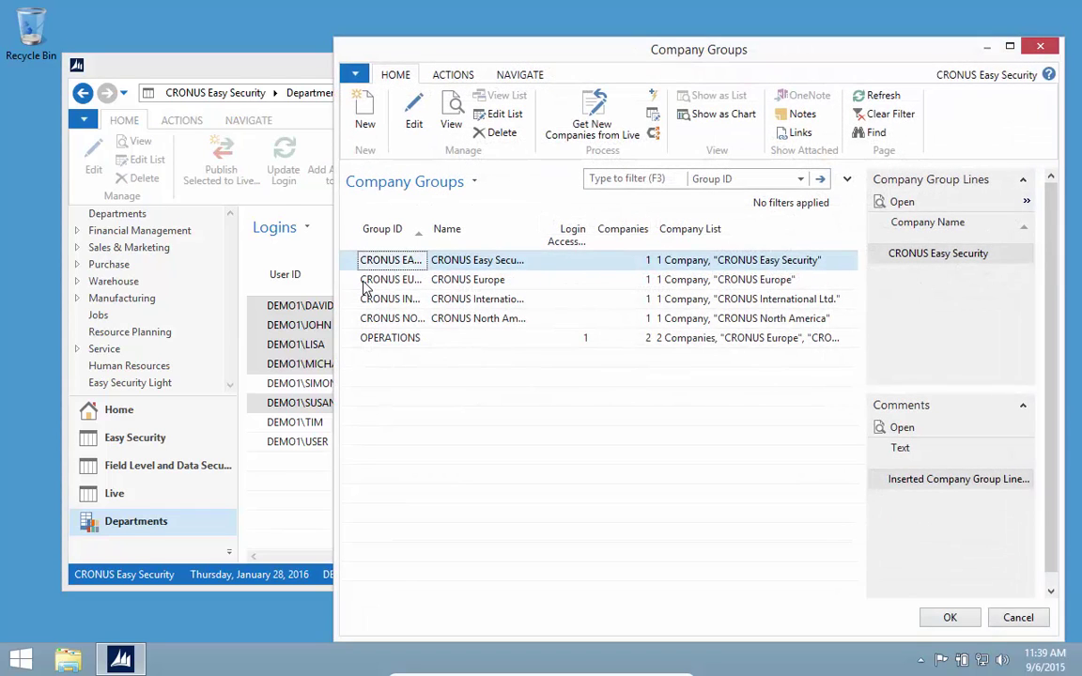
pyautogui.click(355, 280)
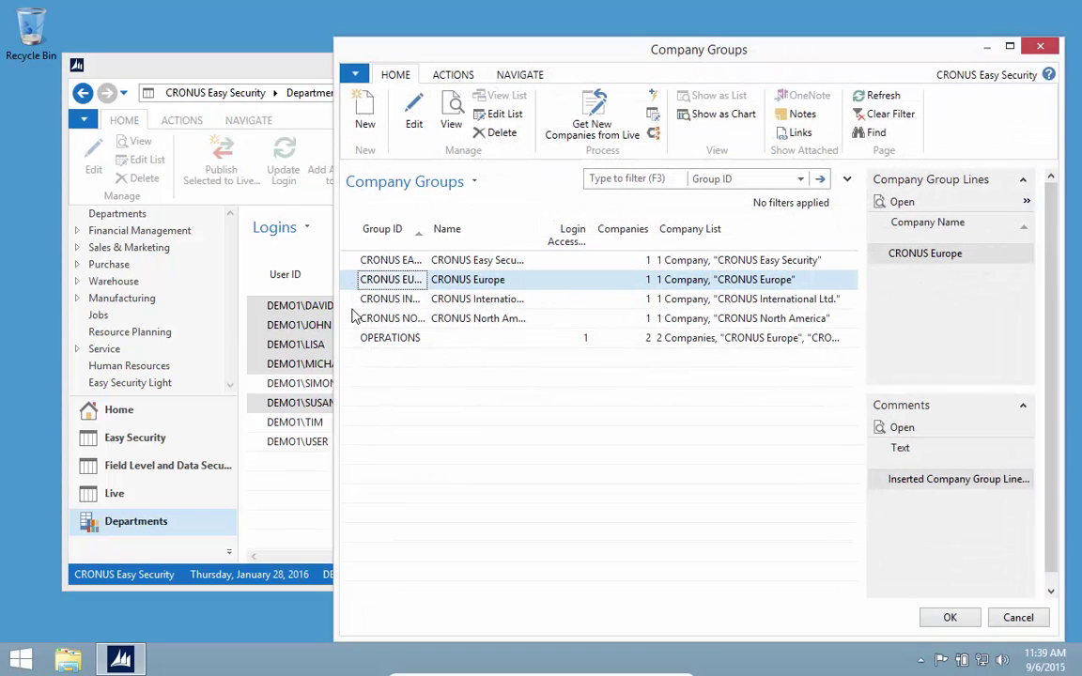
pyautogui.keyDown('ctrl'); pyautogui.click(354, 320); pyautogui.keyUp('ctrl')
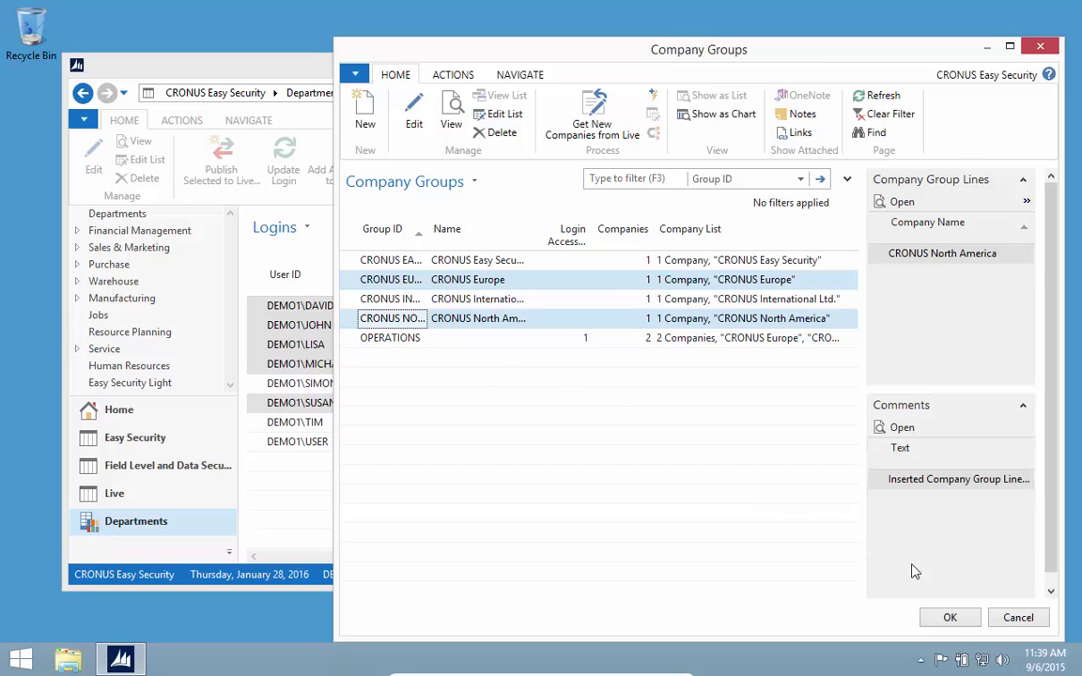
pyautogui.click(951, 618)
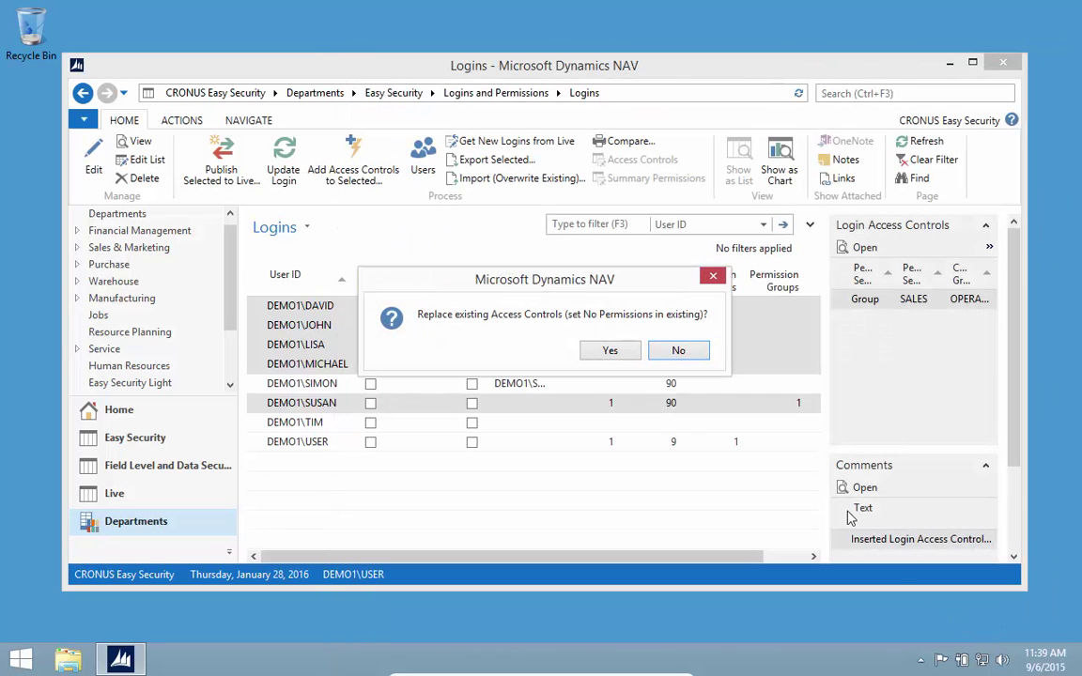
pyautogui.click(610, 357)
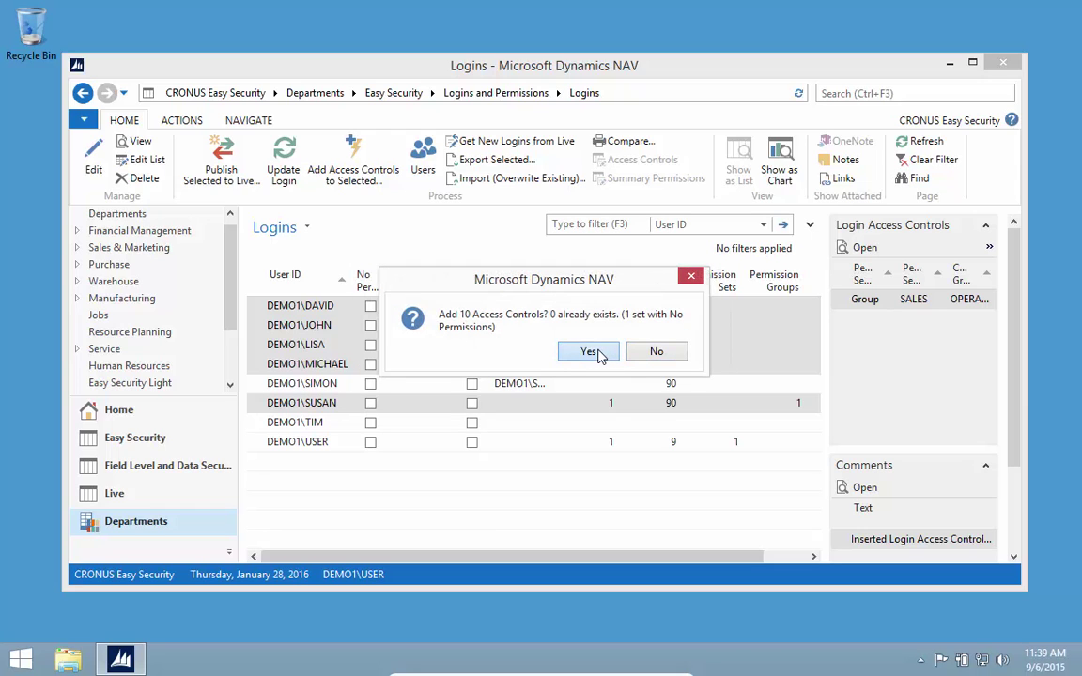
pyautogui.click(589, 352)
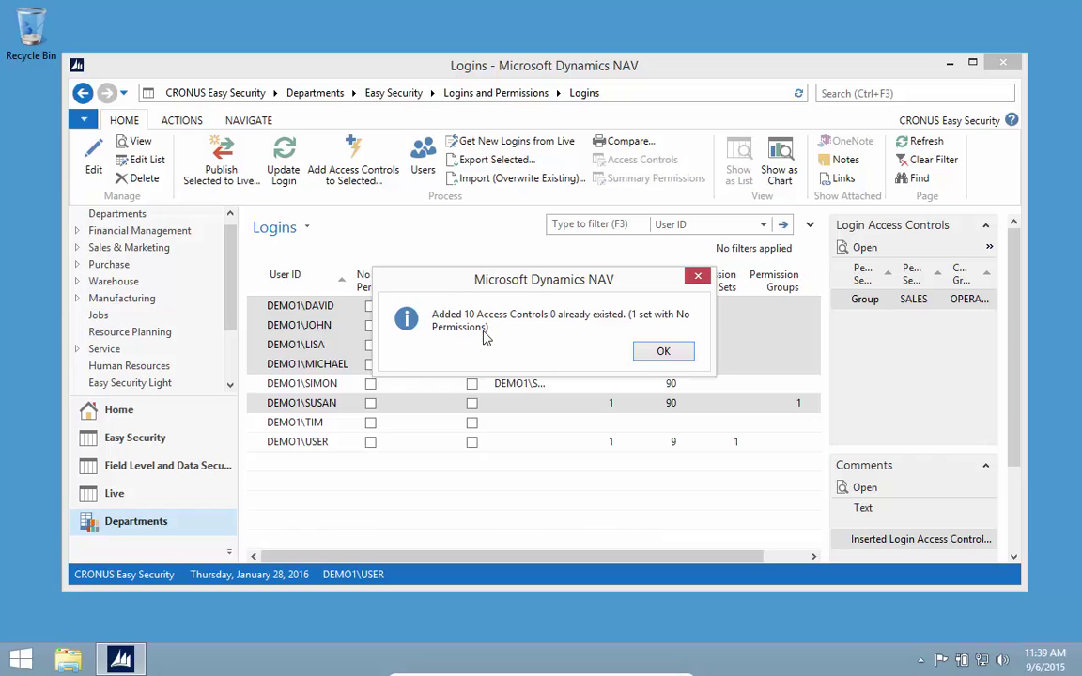
pyautogui.click(663, 353)
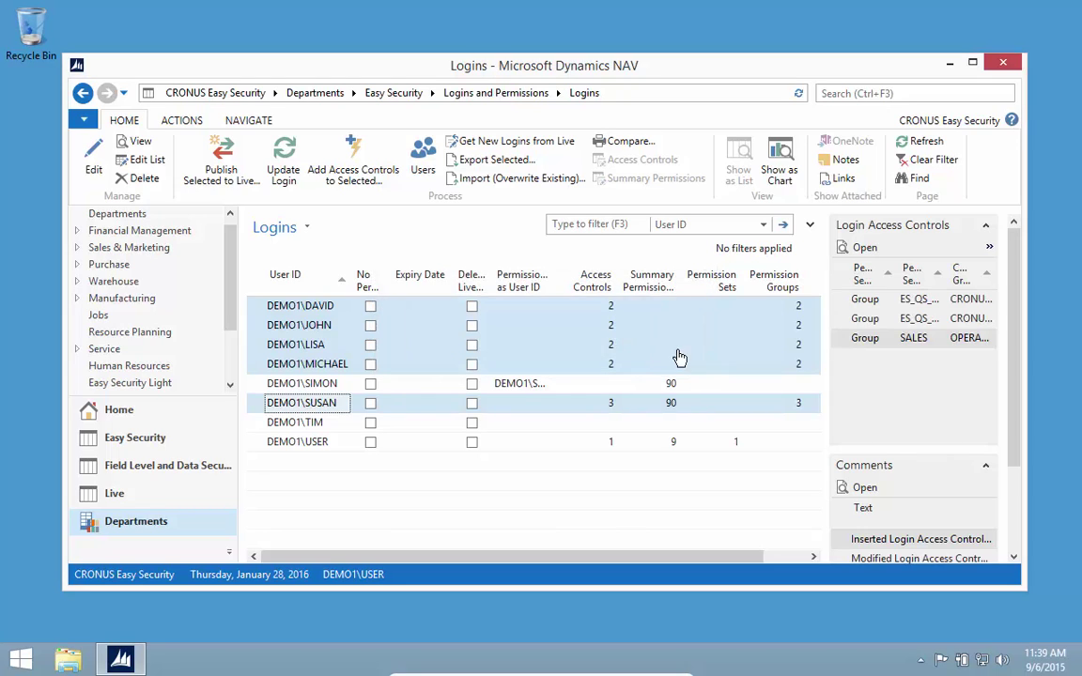
# Review a login card showing three access controls, then return to Logins and Permissions
pyautogui.doubleClick(260, 410)
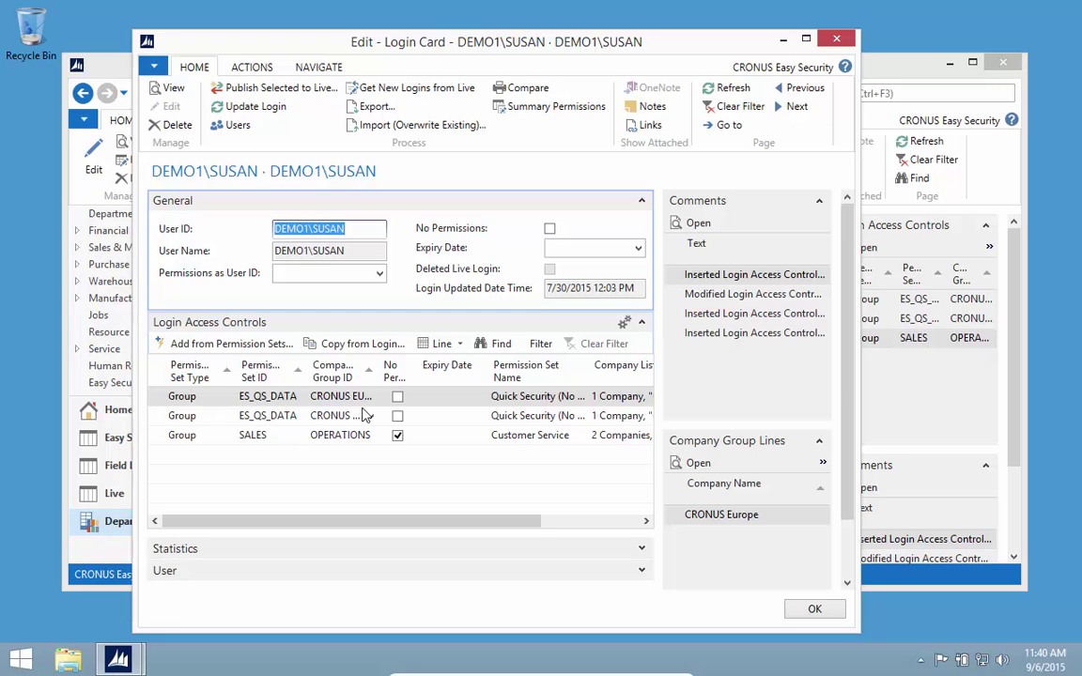
pyautogui.press('Escape')
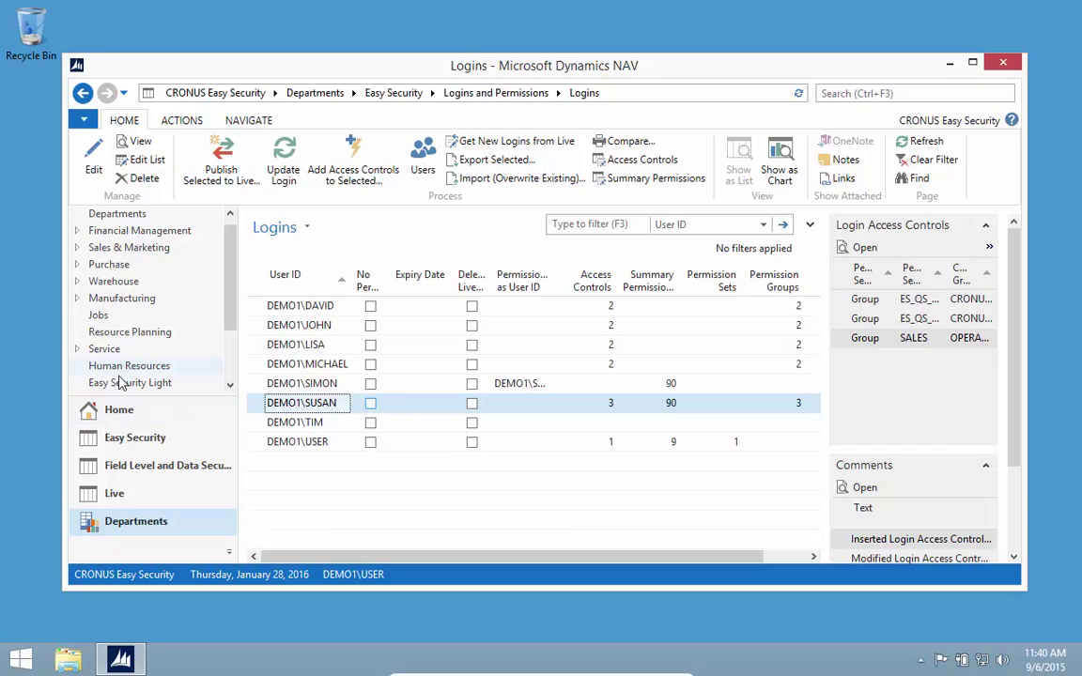
pyautogui.scroll(-2, 230, 379)
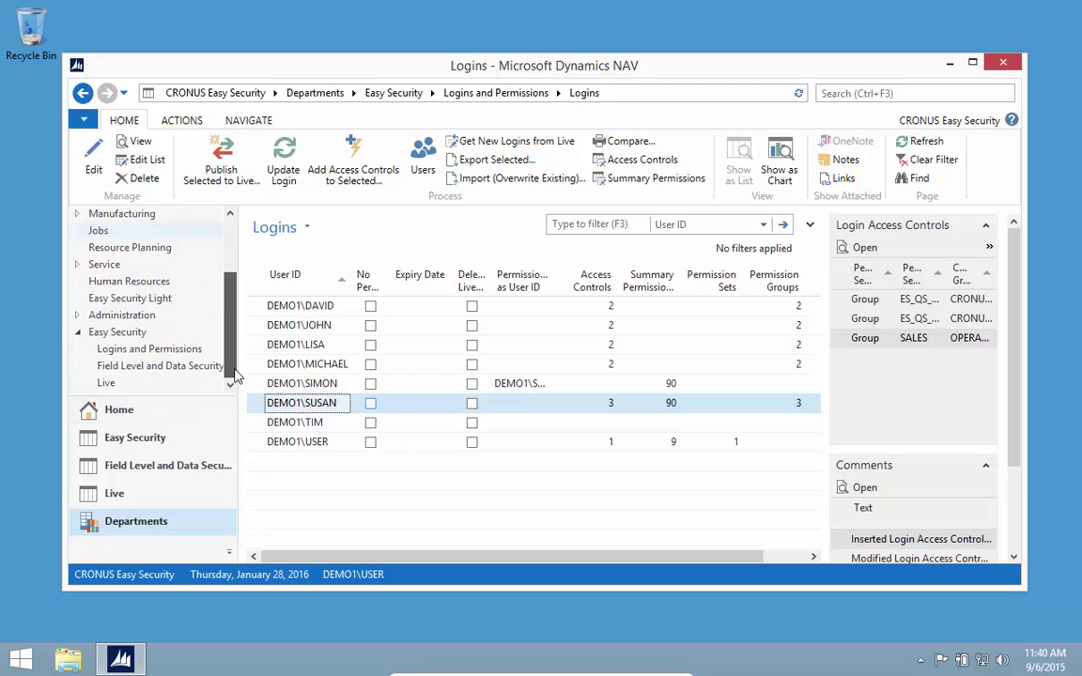
pyautogui.click(118, 349)
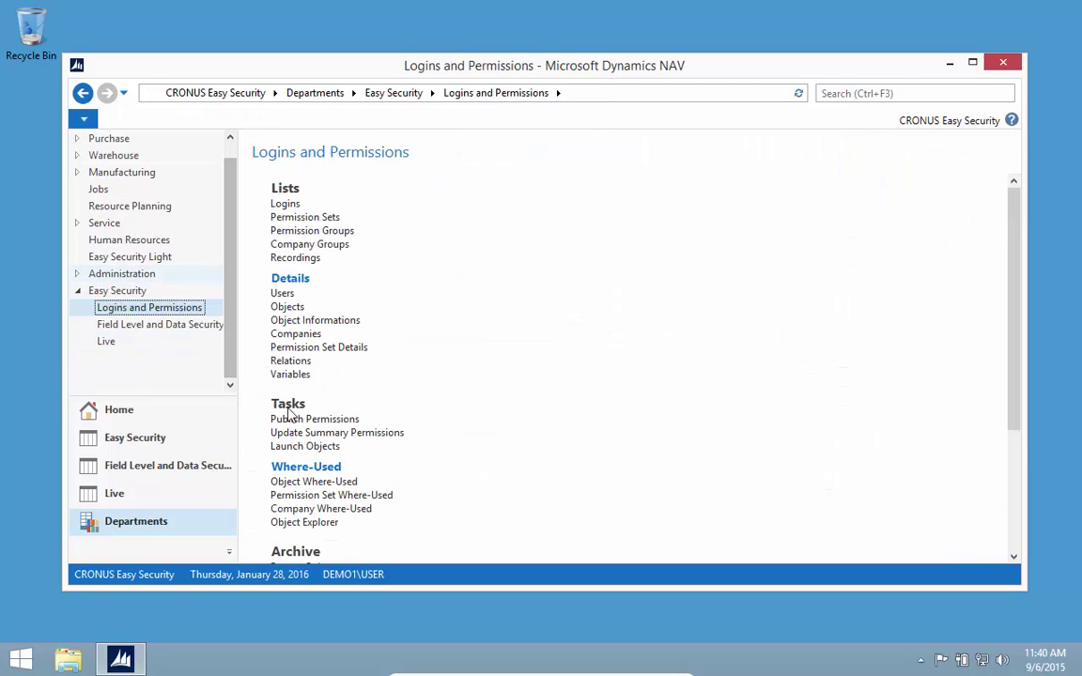
# Publish the permissions to Live and acknowledge the success message
pyautogui.click(274, 418)
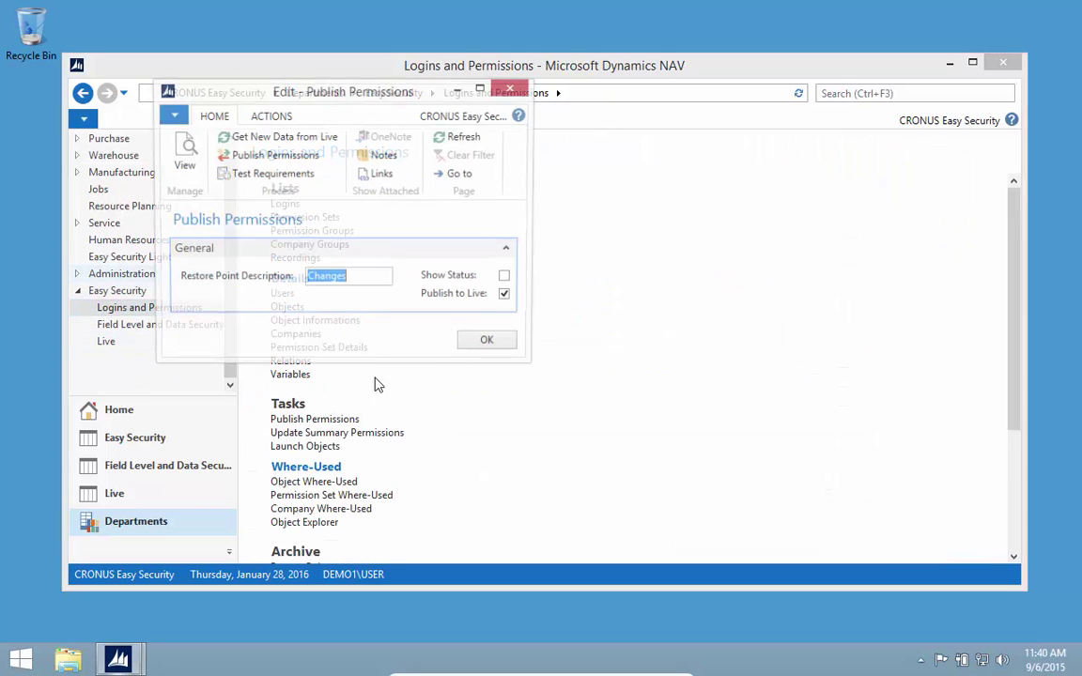
pyautogui.click(249, 155)
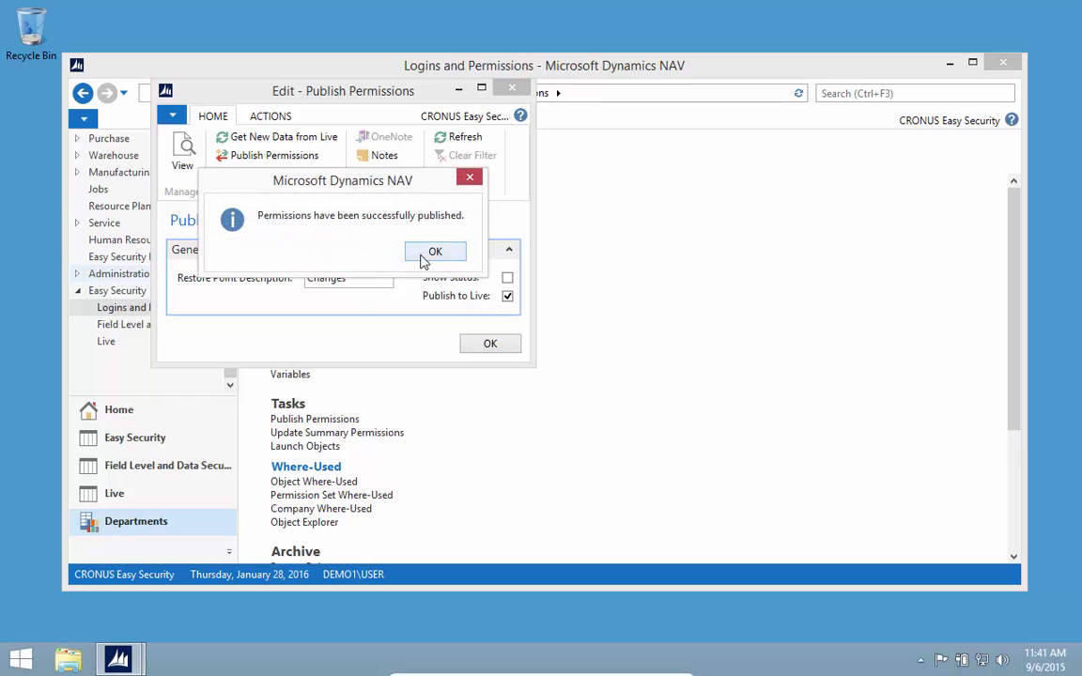
pyautogui.click(427, 251)
pyautogui.click(487, 346)
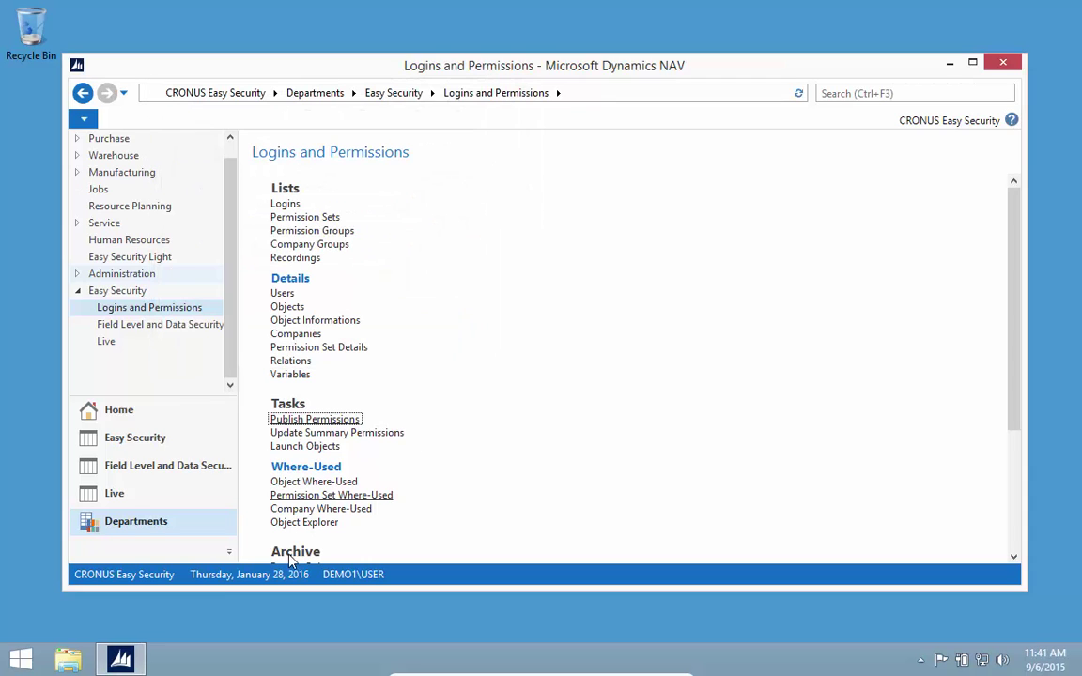
# Launch a second Microsoft Dynamics NAV 2015 client as a different user with that user's credentials
pyautogui.rightClick(129, 663)
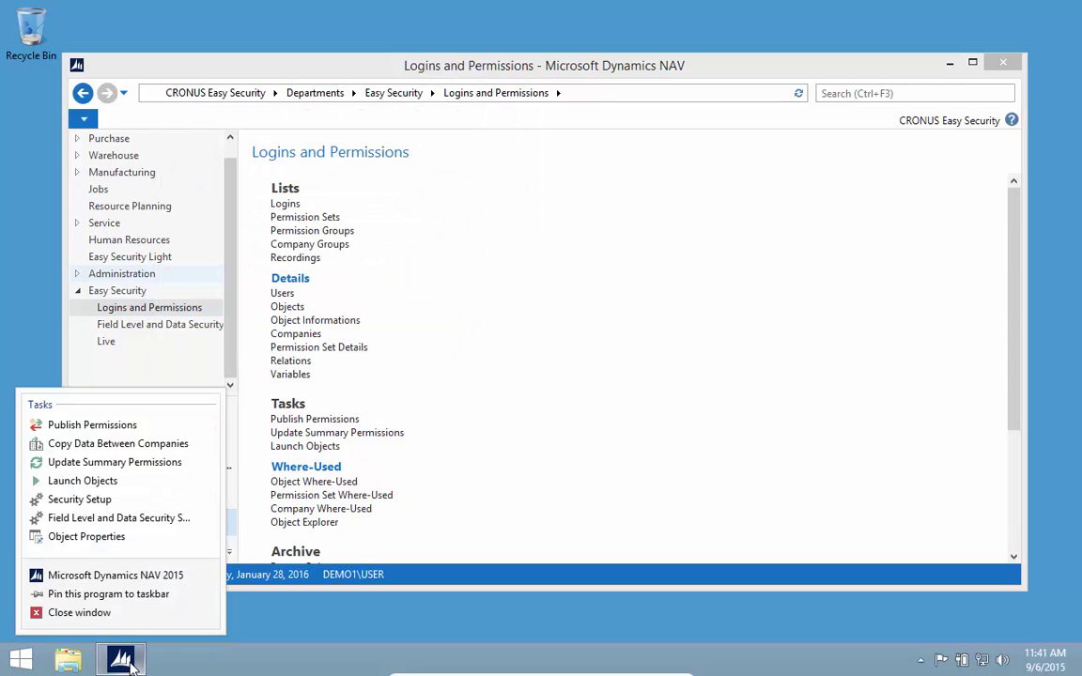
pyautogui.rightClick(110, 587)
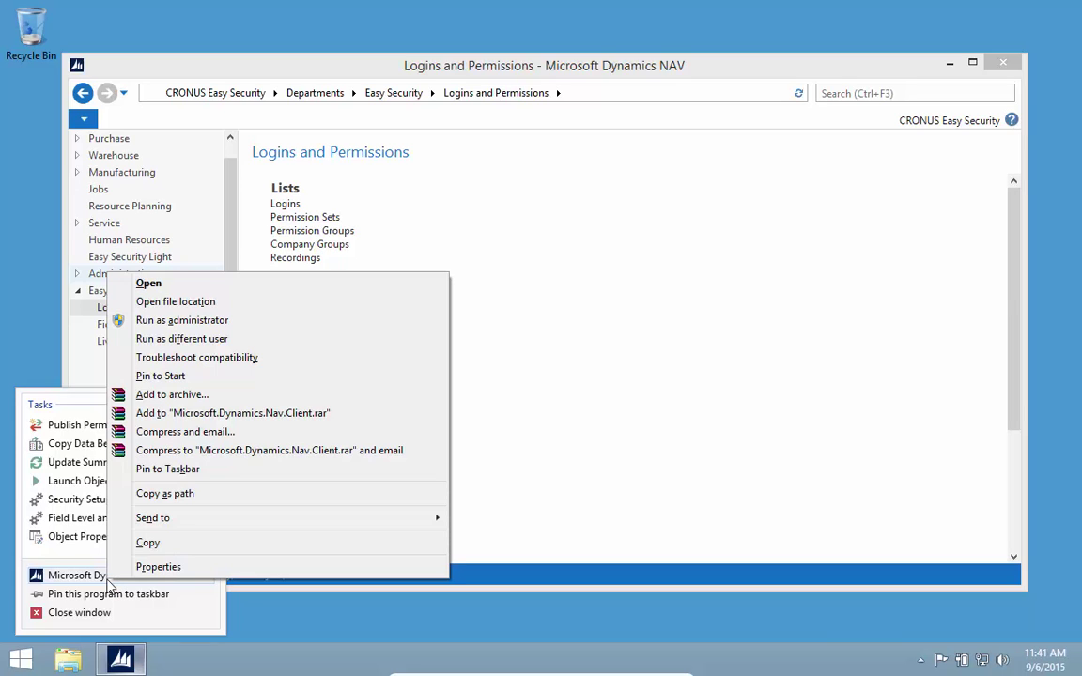
pyautogui.click(198, 341)
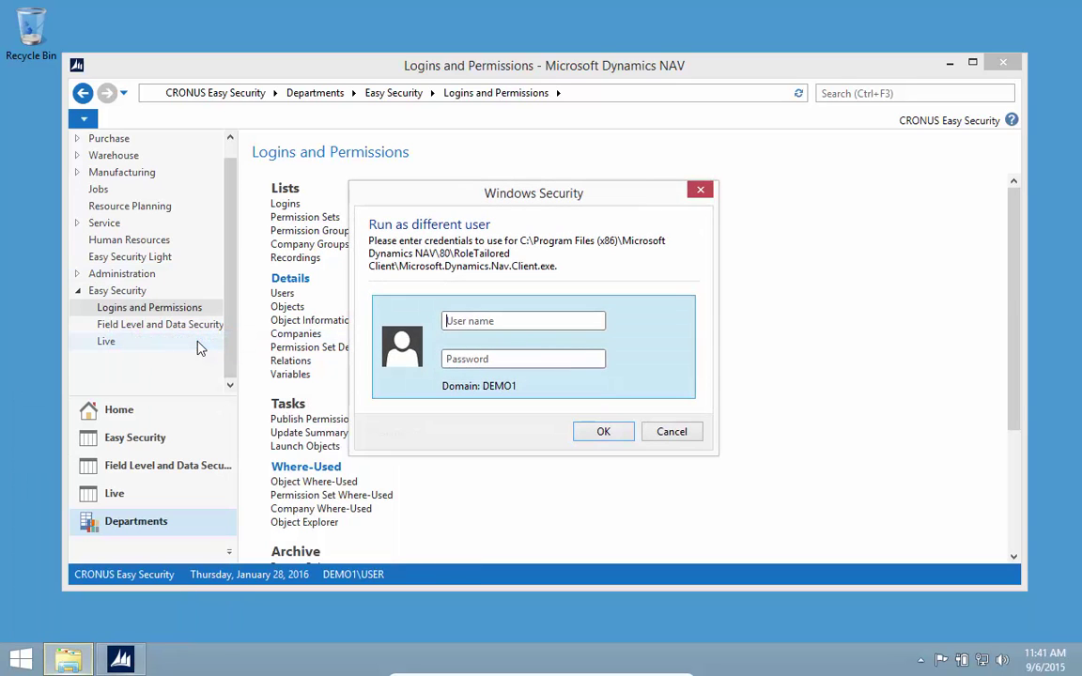
pyautogui.write('joh')
pyautogui.write('p')
pyautogui.press('Return')
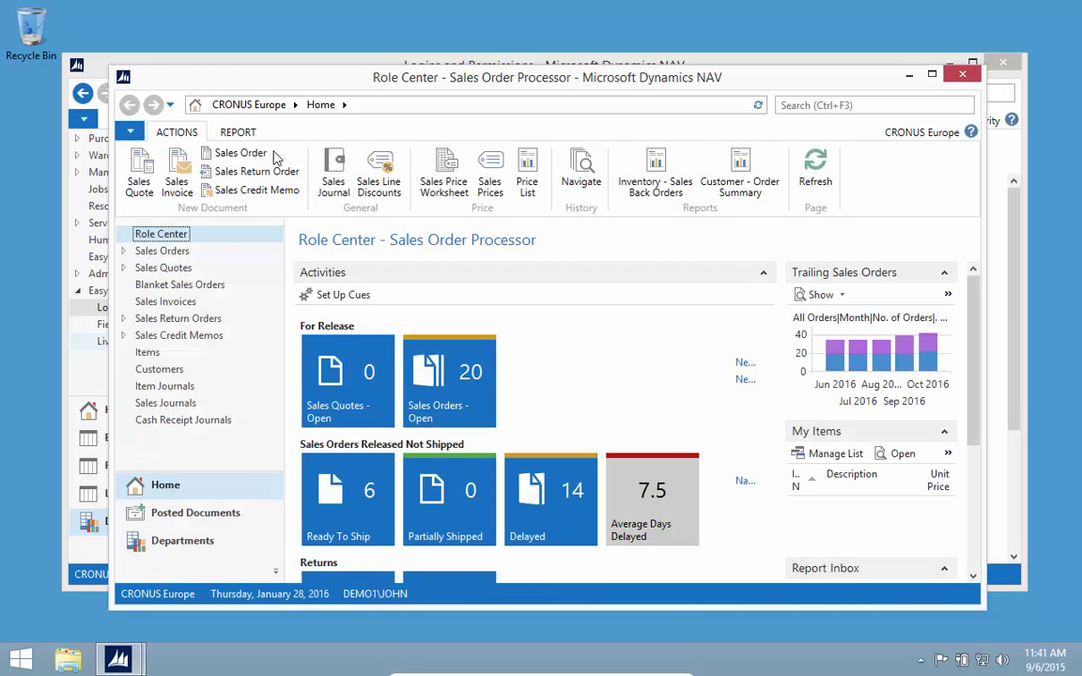
# Switch the second client's company to CRONUS Europe and open the Sales Orders list
pyautogui.click(160, 594)
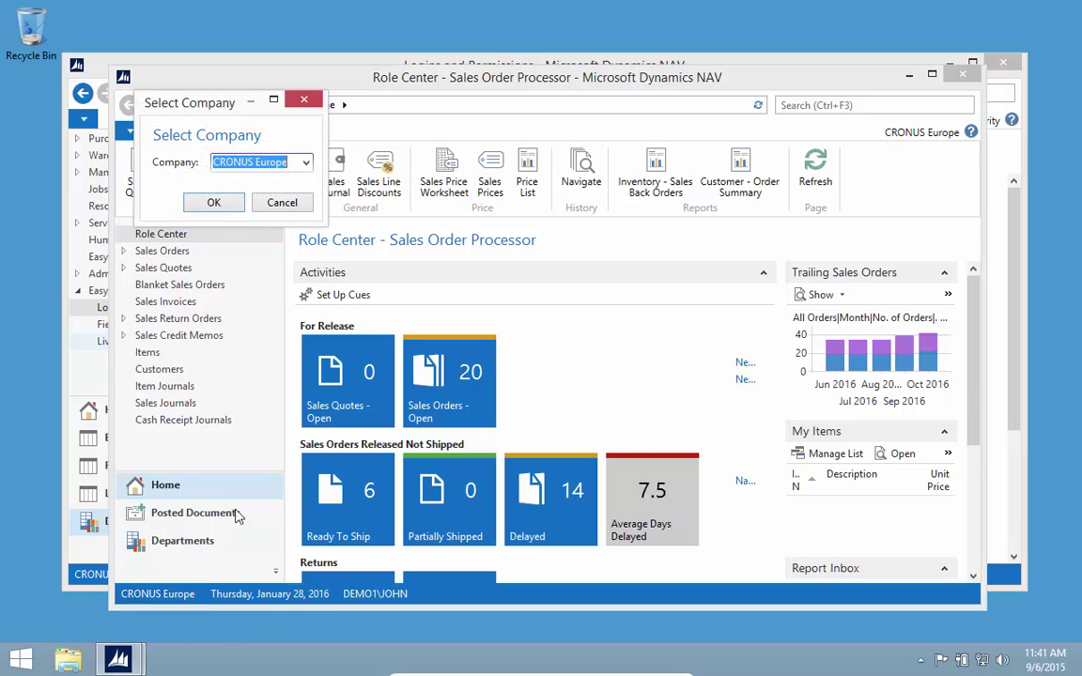
pyautogui.click(305, 162)
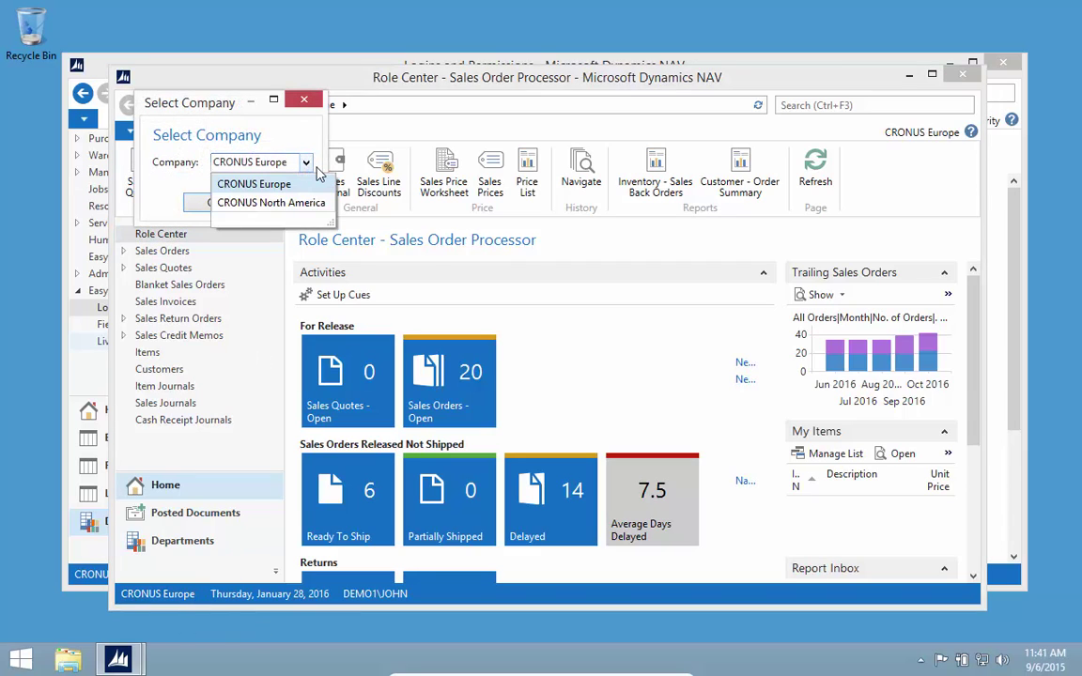
pyautogui.click(254, 184)
pyautogui.click(212, 203)
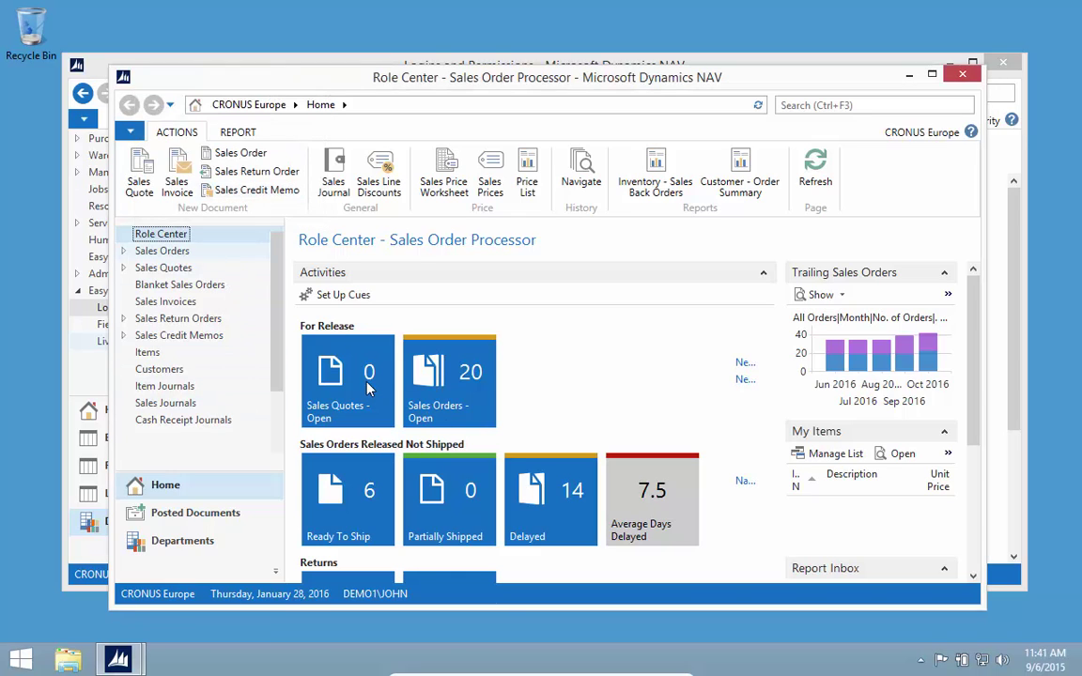
pyautogui.click(333, 362)
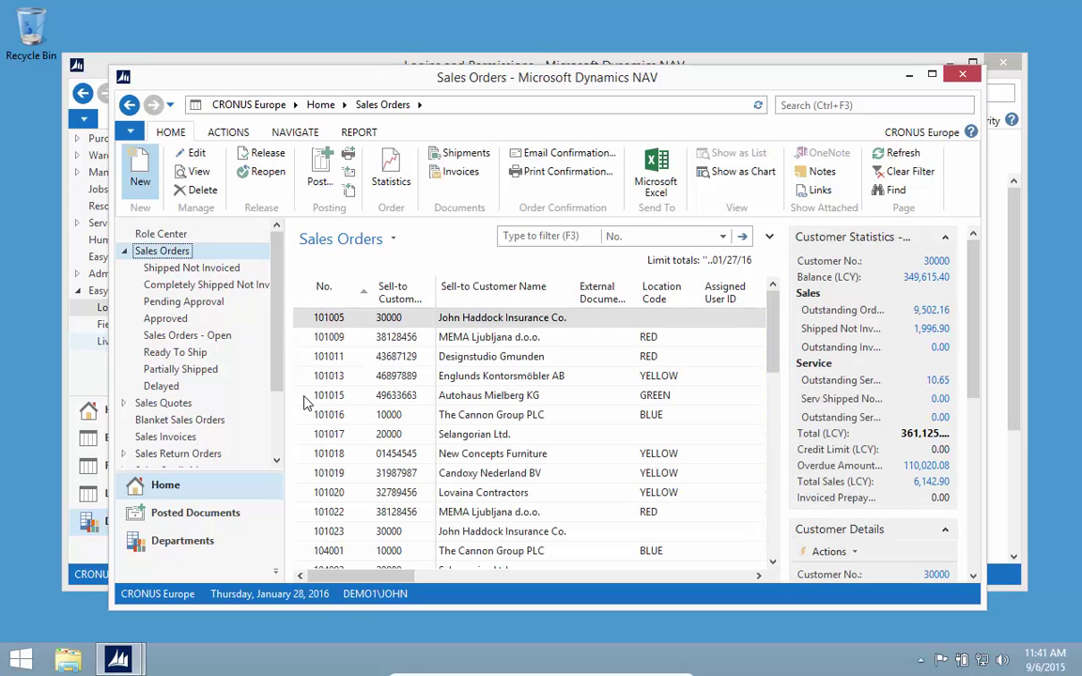
# Create a new sales order for customer 10000, The Cannon Group PLC
pyautogui.hotkey('ctrl', 'n')
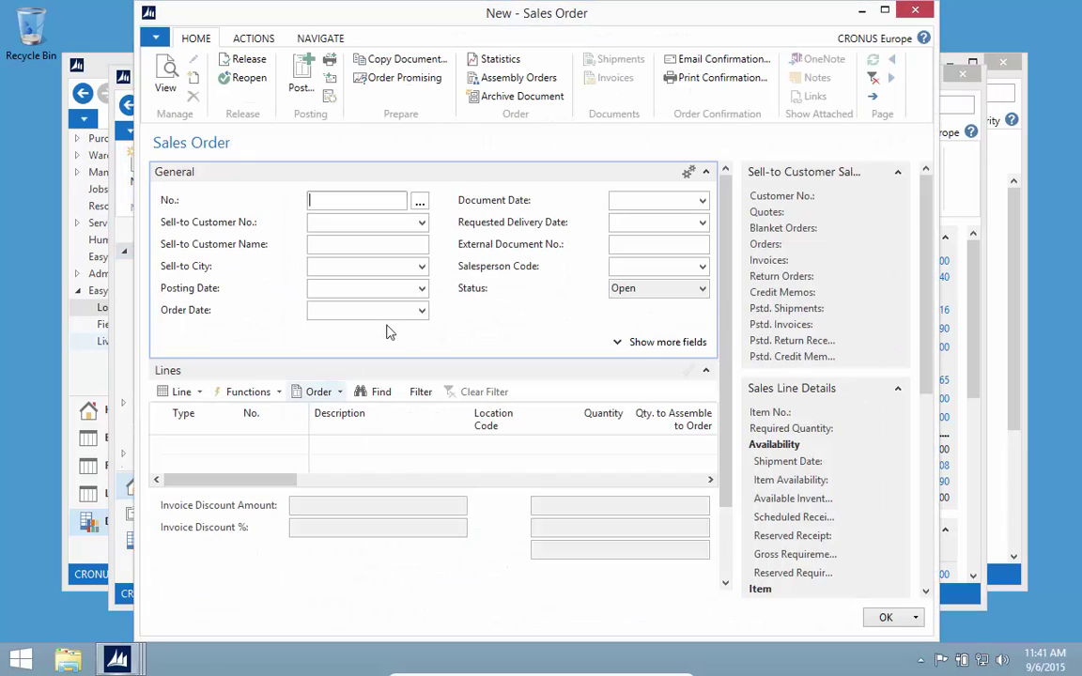
pyautogui.click(344, 222)
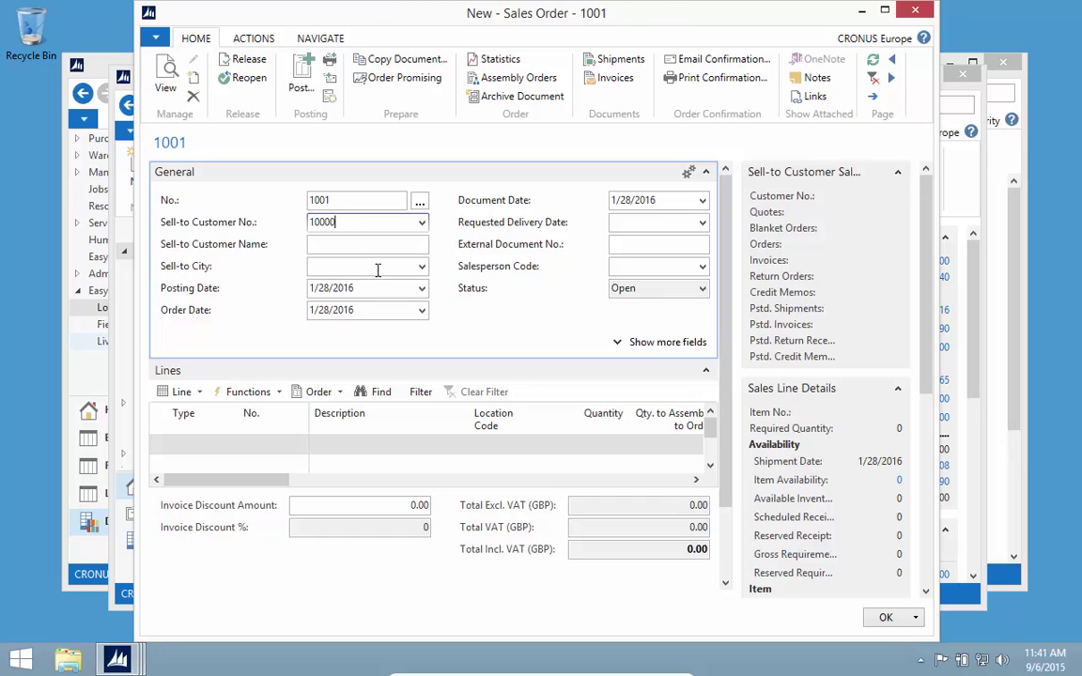
pyautogui.press('Tab')
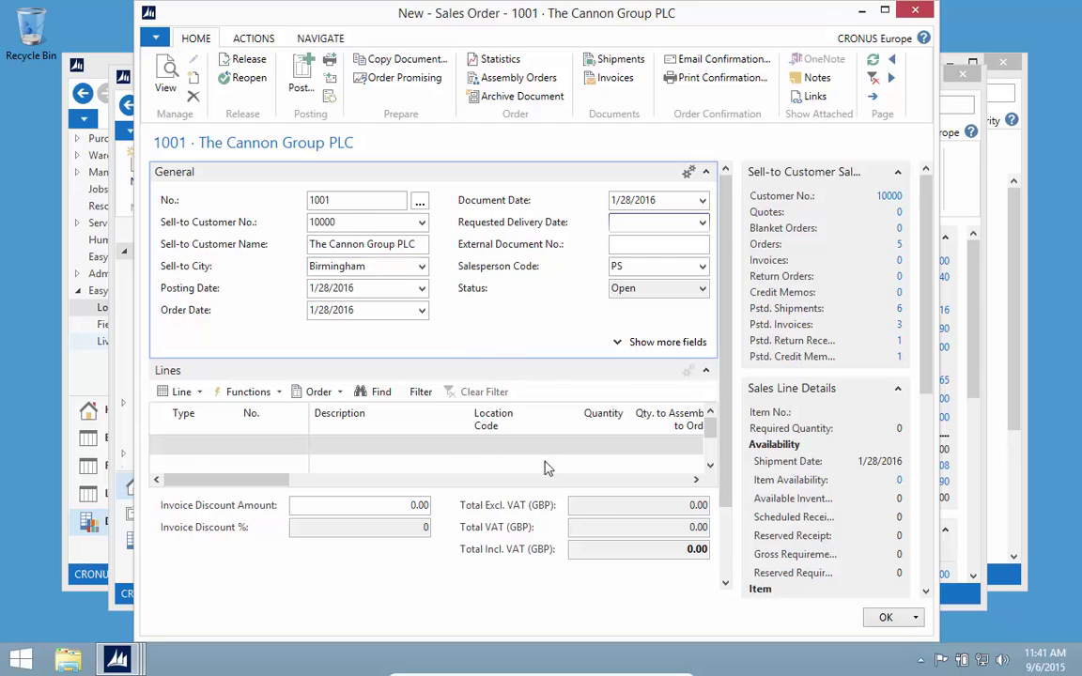
pyautogui.scroll(-2, 601, 501)
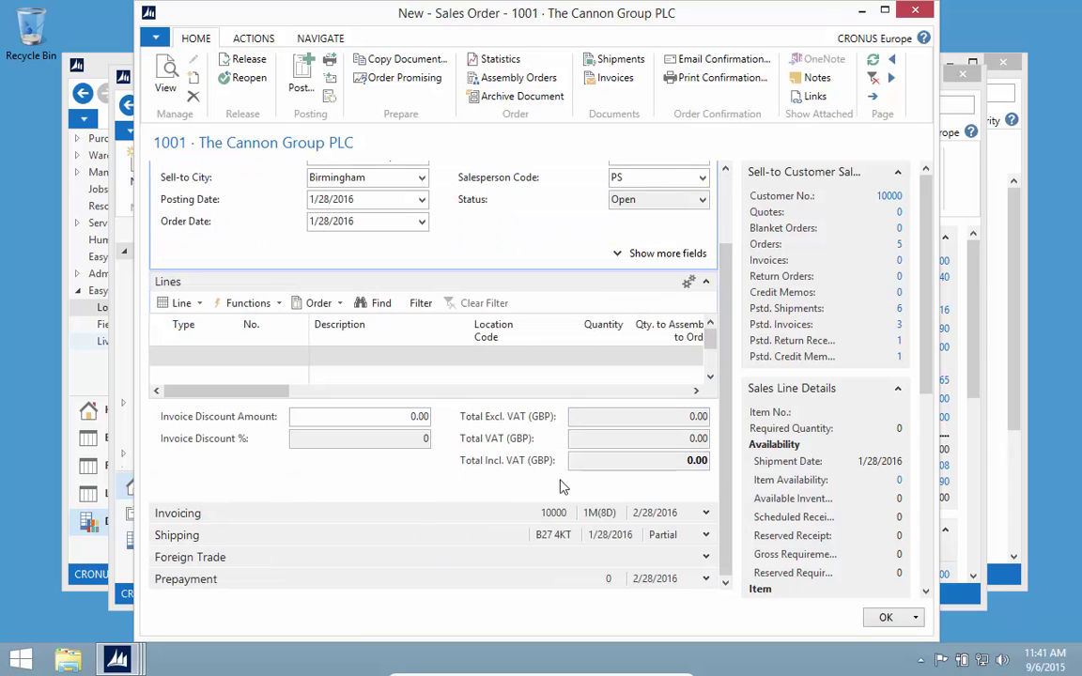
# Show all Invoicing fields and open the Payment Terms Code list, currently 1M(8D)
pyautogui.click(705, 514)
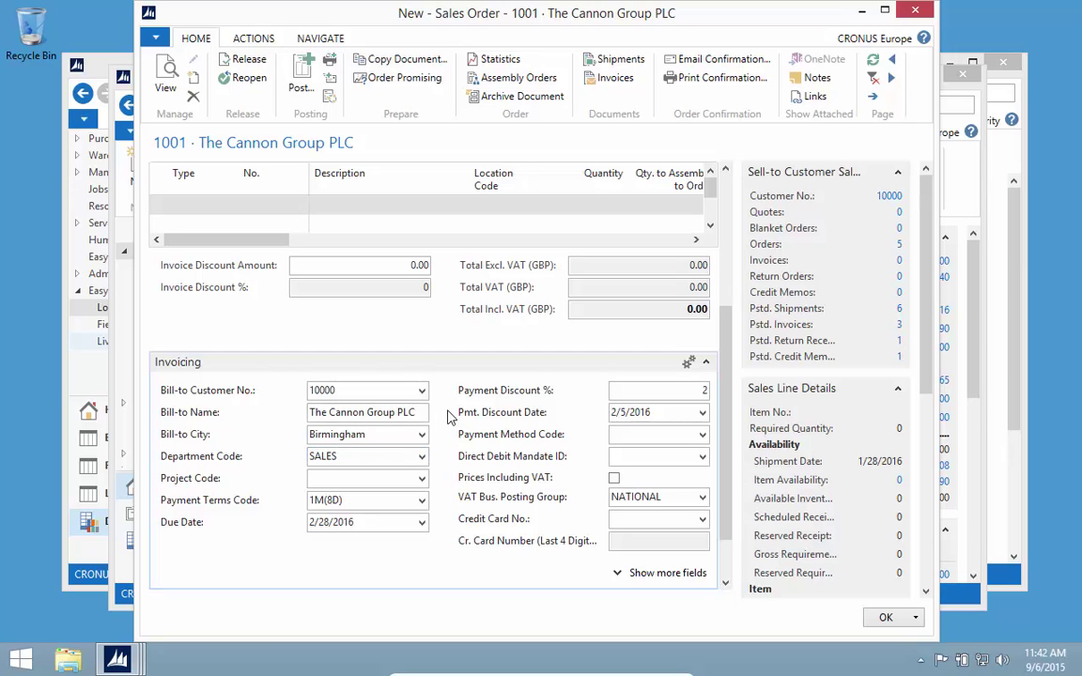
pyautogui.click(644, 575)
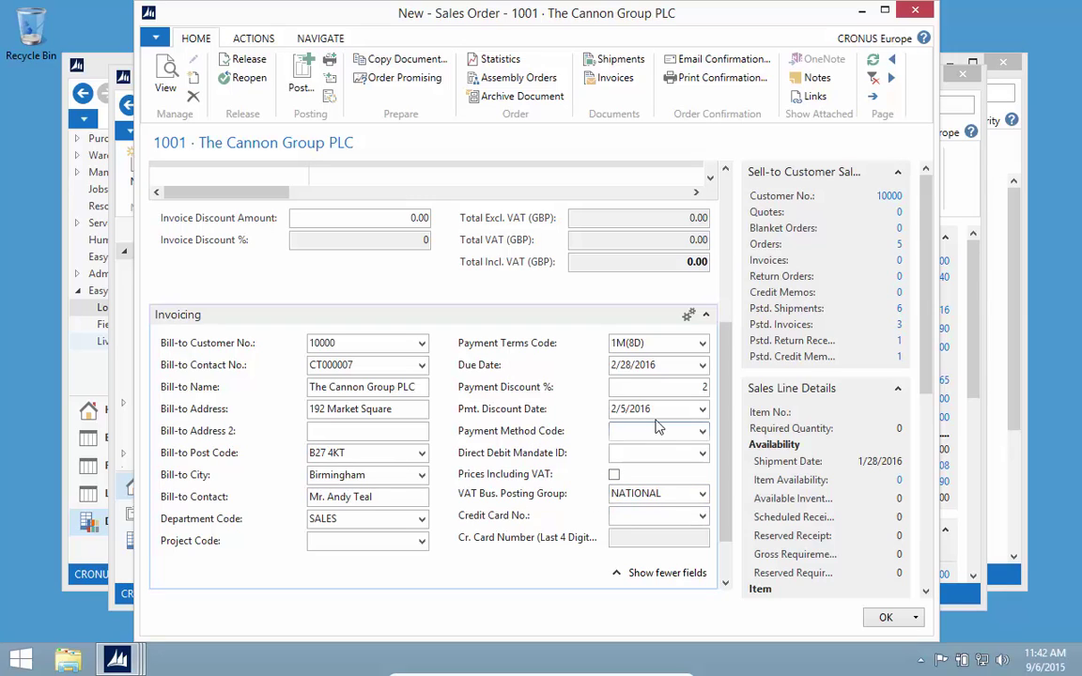
pyautogui.click(671, 344)
pyautogui.click(701, 344)
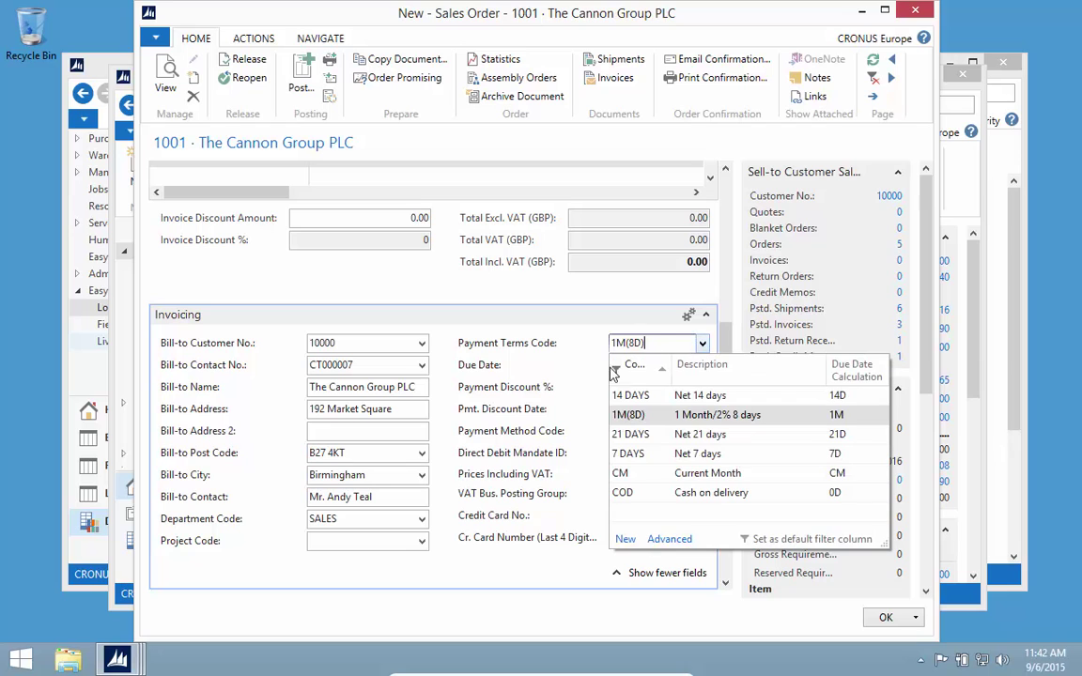
# Attempt to add a TEST payment term, hit the Insert permission error, and discard it
pyautogui.click(624, 540)
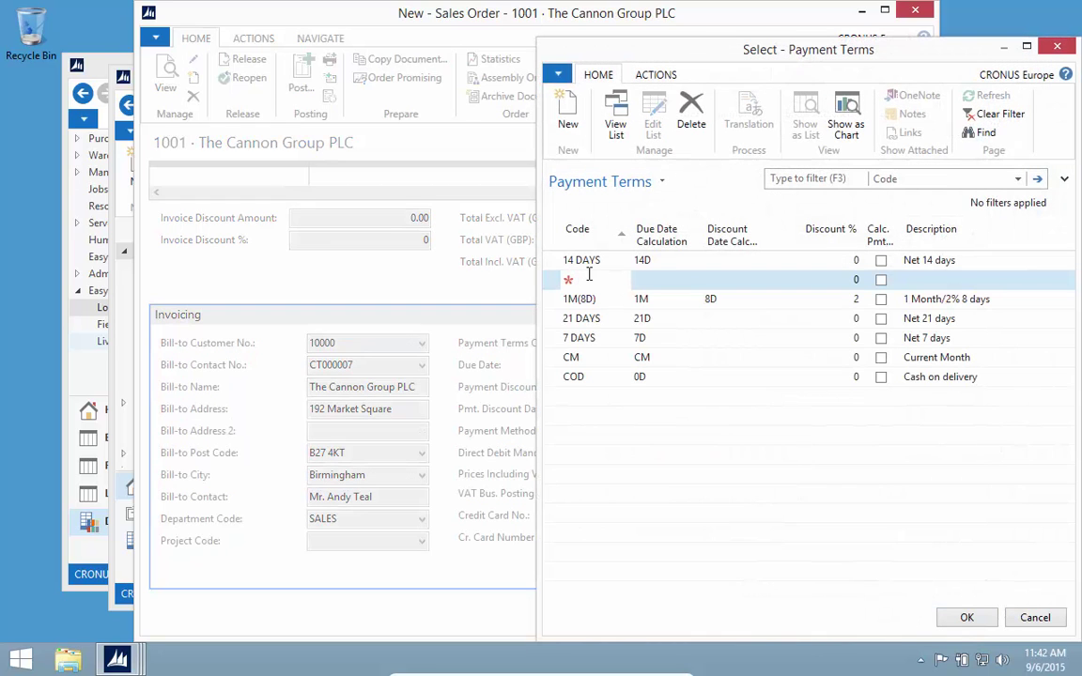
pyautogui.press('Tab')
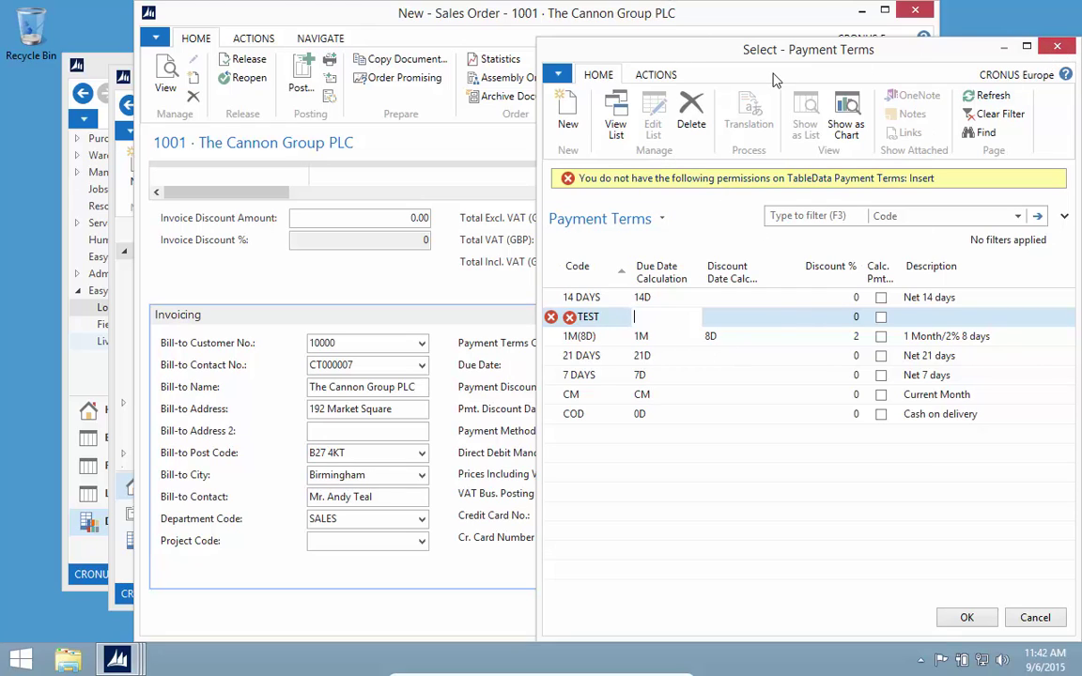
pyautogui.moveTo(728, 56); pyautogui.dragTo(511, 46)
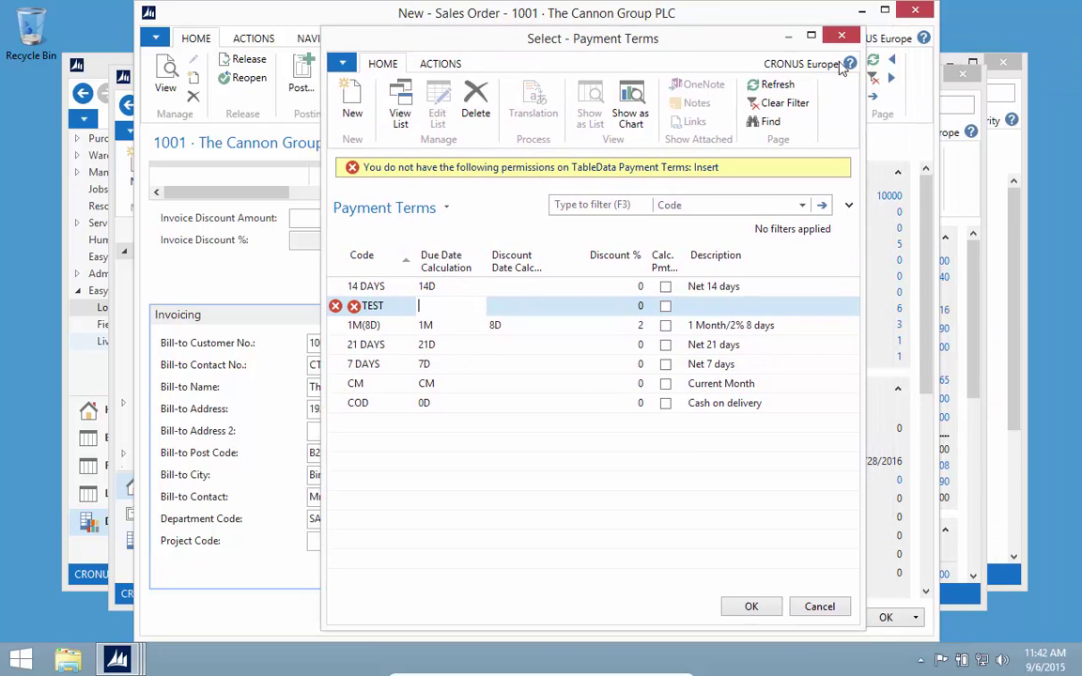
pyautogui.press('Escape')
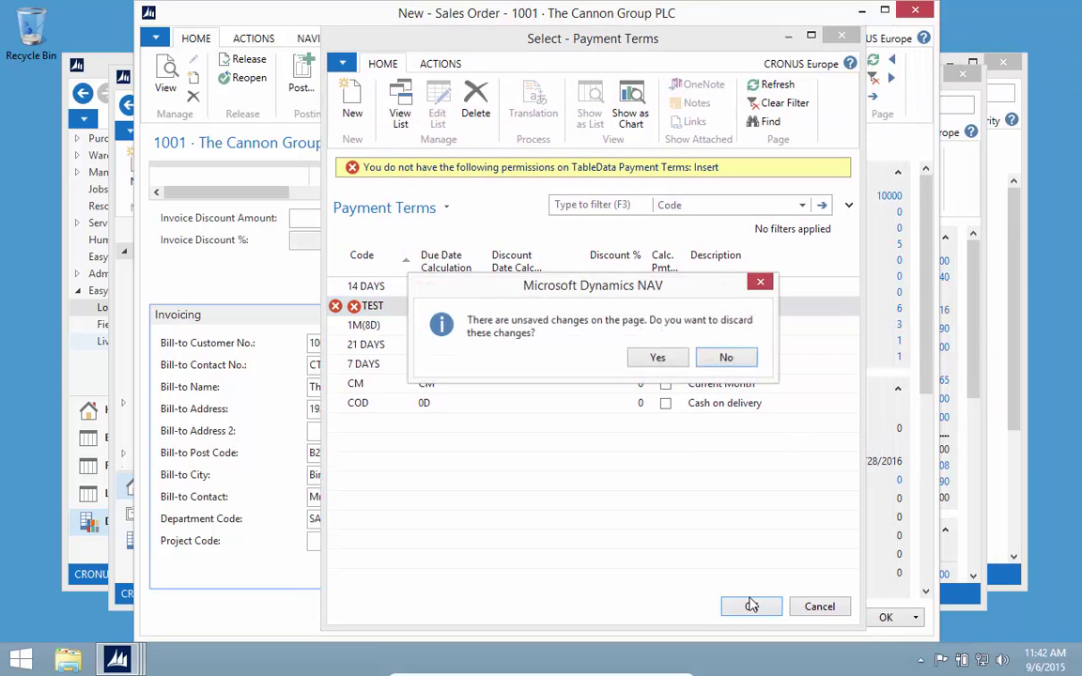
pyautogui.click(657, 358)
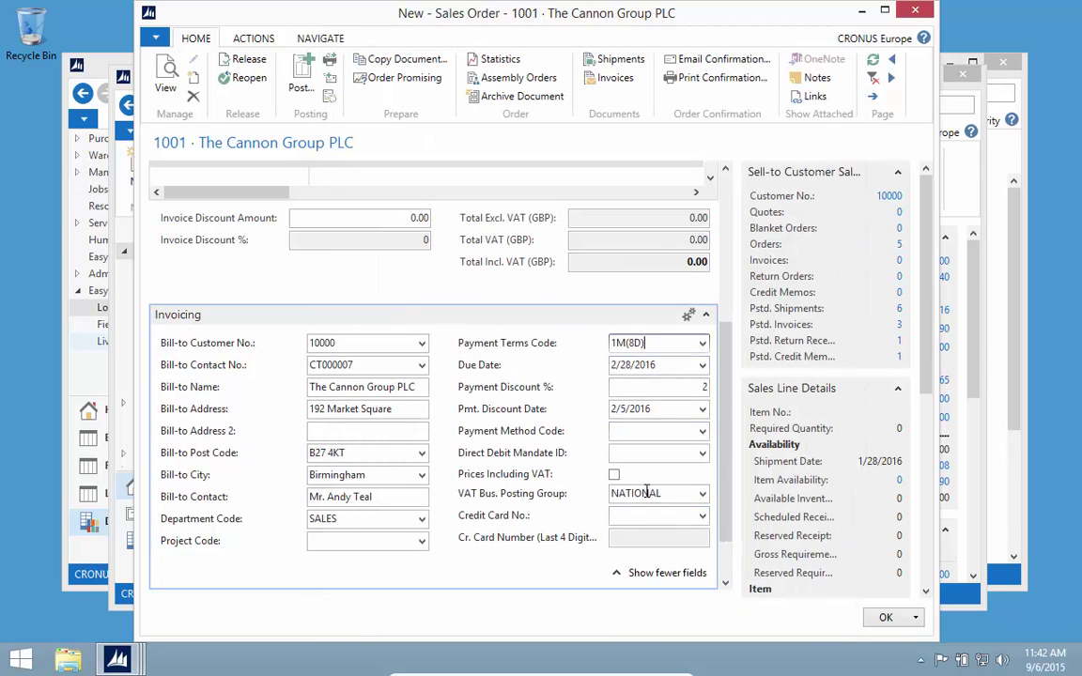
pyautogui.click(698, 497)
# Open the NATIONAL · VAT10 VAT posting setup card for editing from the VAT business posting groups list
pyautogui.click(702, 495)
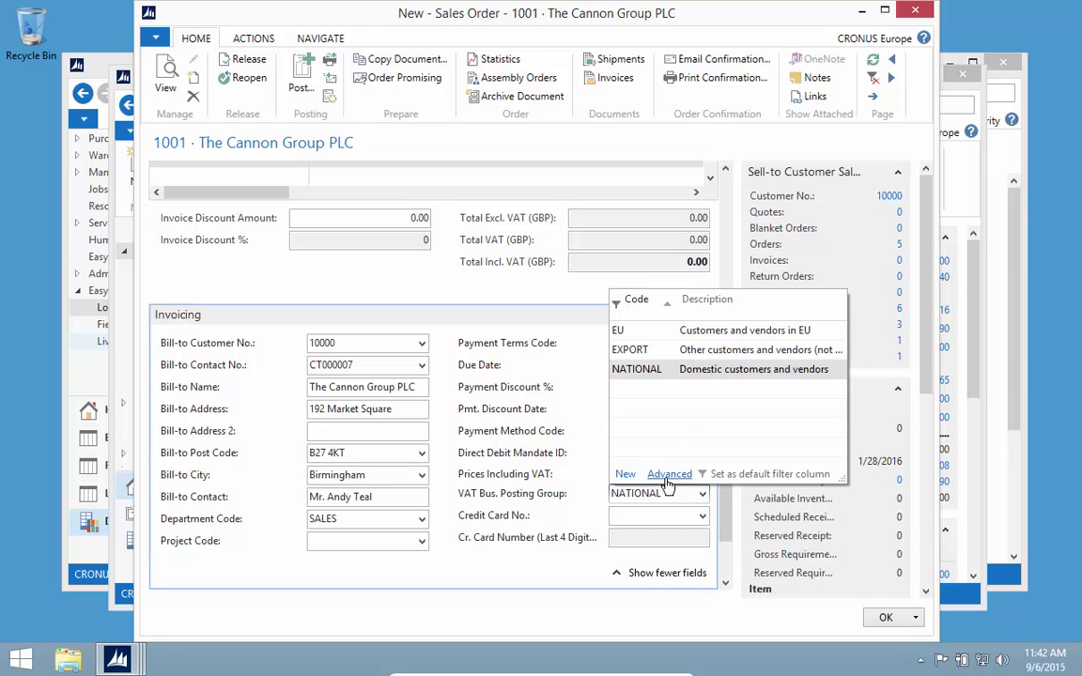
pyautogui.click(668, 476)
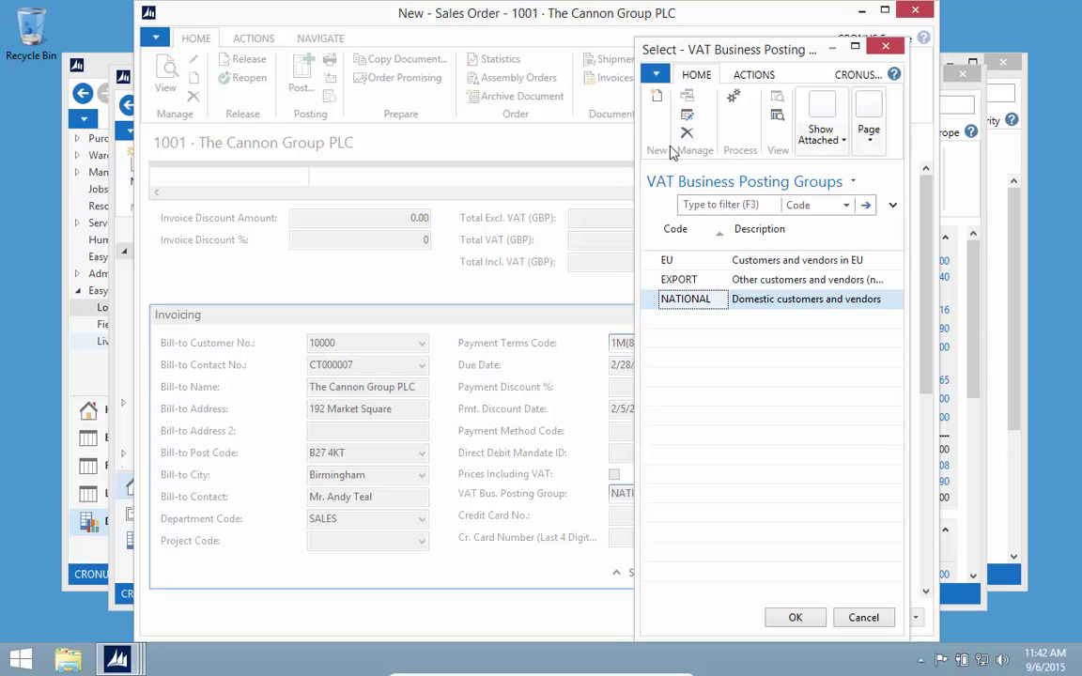
pyautogui.moveTo(636, 164); pyautogui.dragTo(219, 164)
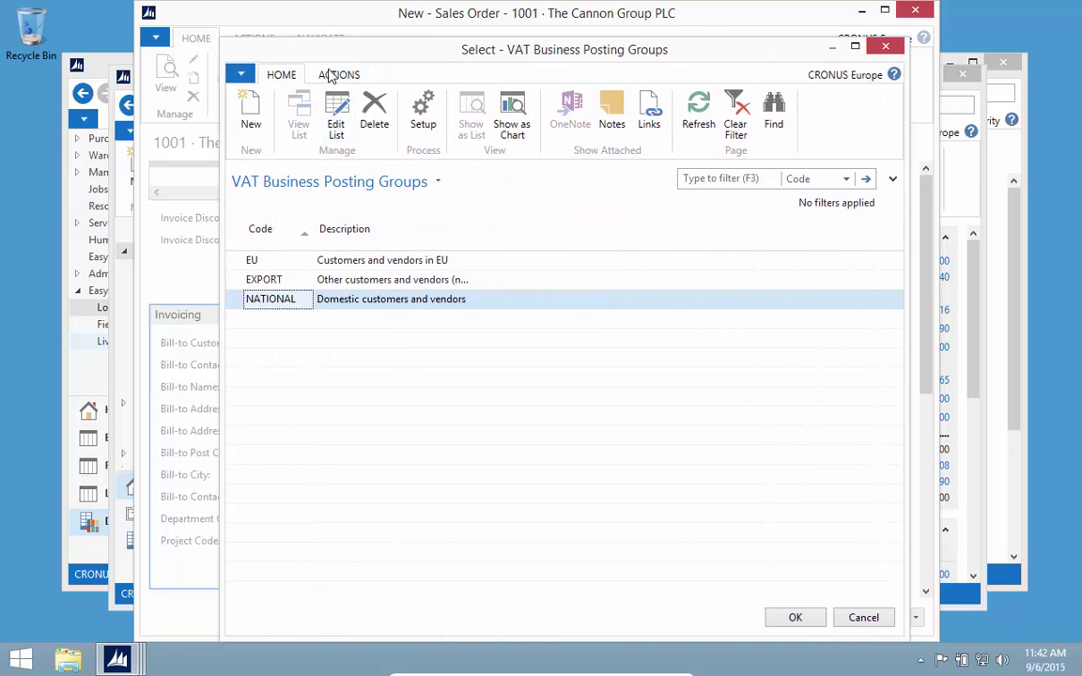
pyautogui.click(423, 111)
pyautogui.click(691, 247)
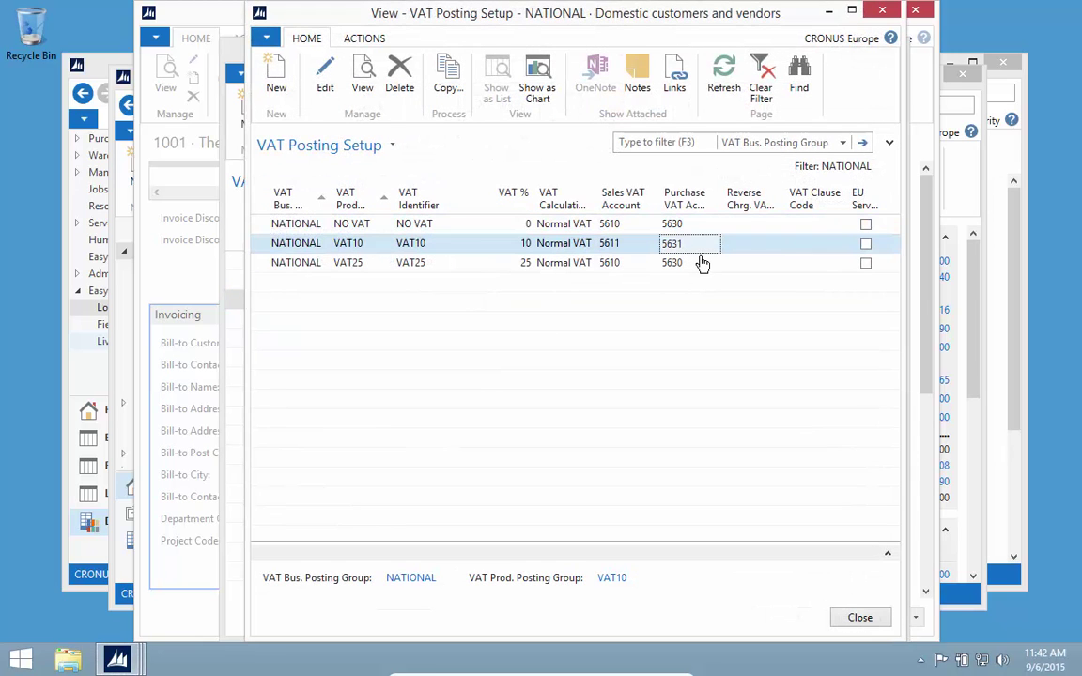
pyautogui.click(324, 82)
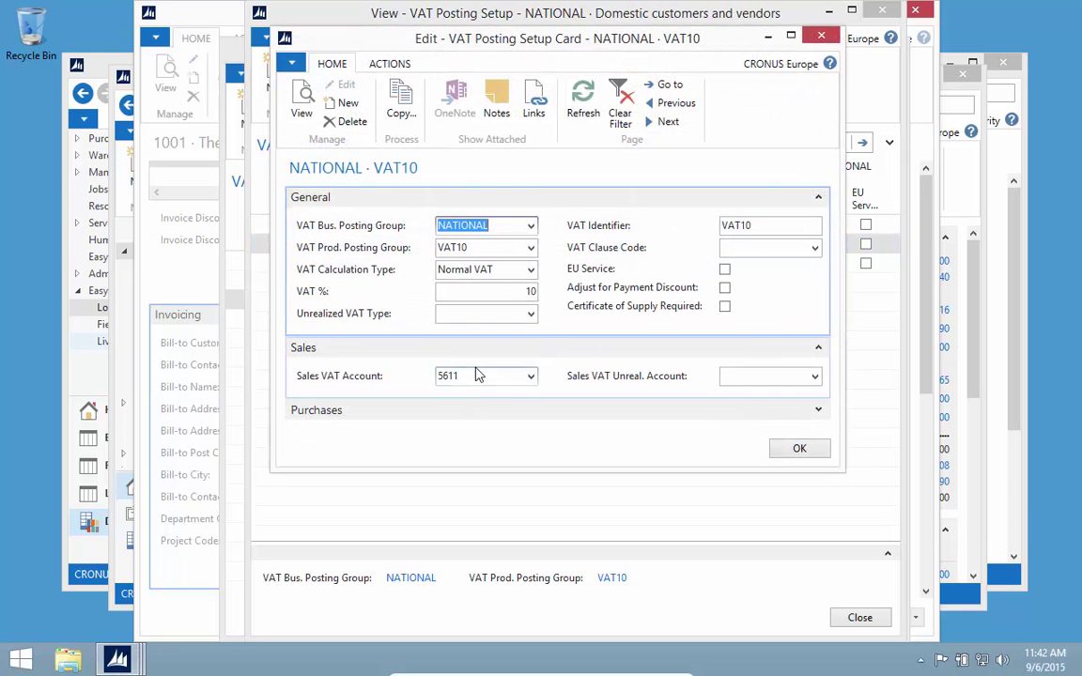
# Try clearing Sales VAT Account 5611, discard the refused change, and close the setup windows
pyautogui.click(466, 372)
pyautogui.press('Delete')
pyautogui.press('Tab')
pyautogui.click(799, 450)
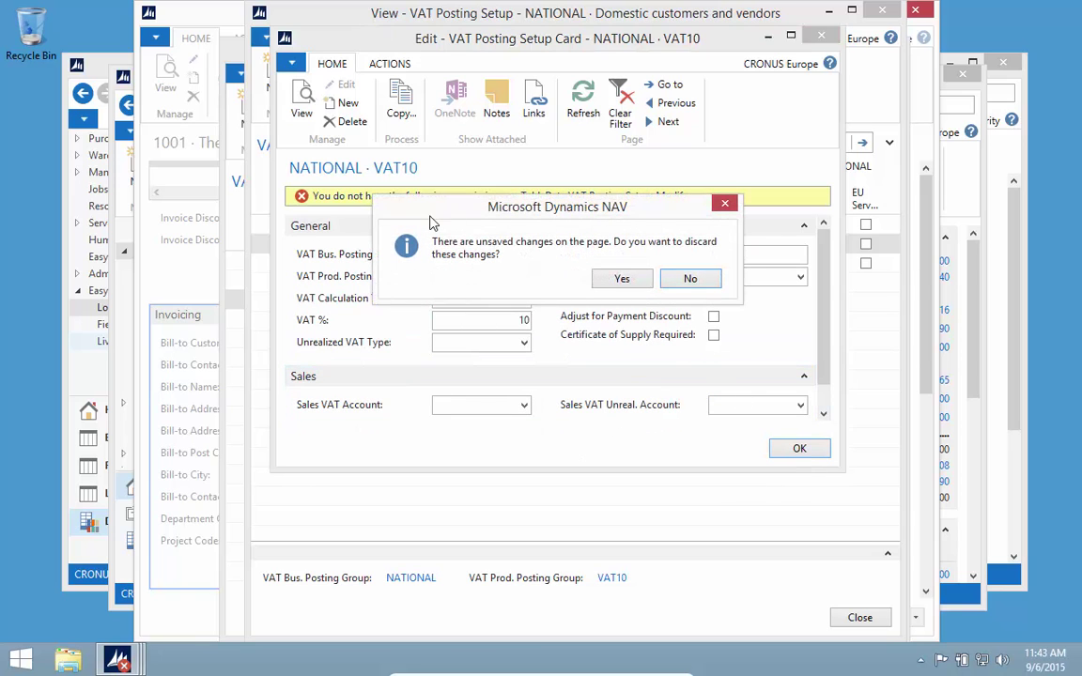
pyautogui.click(618, 280)
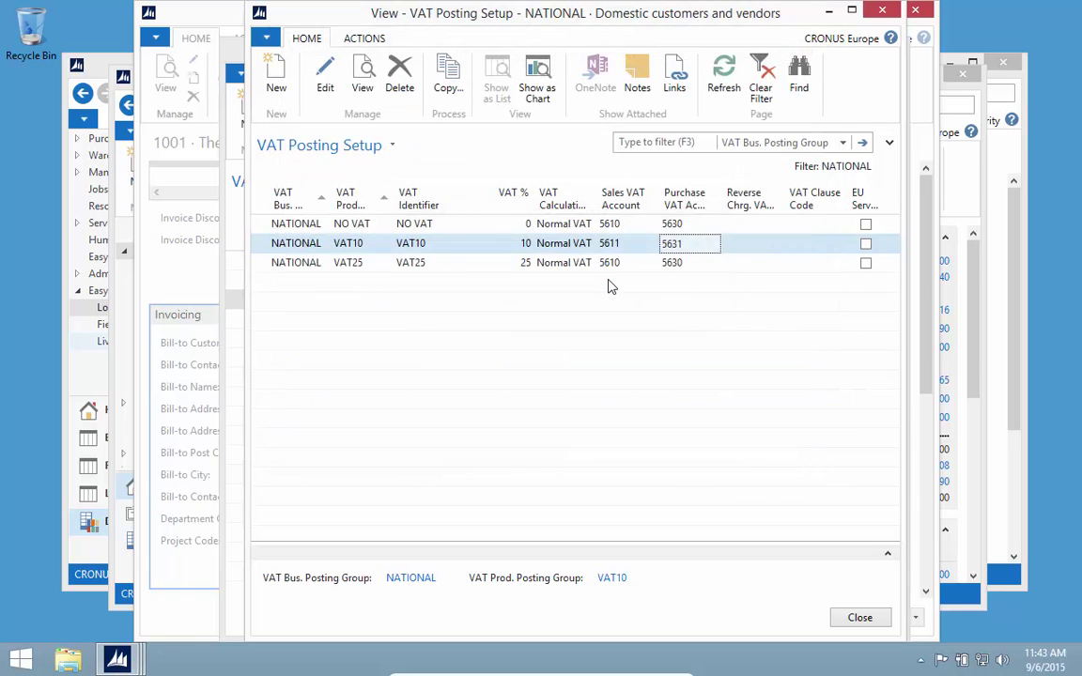
pyautogui.press('Escape')
pyautogui.press('Escape')
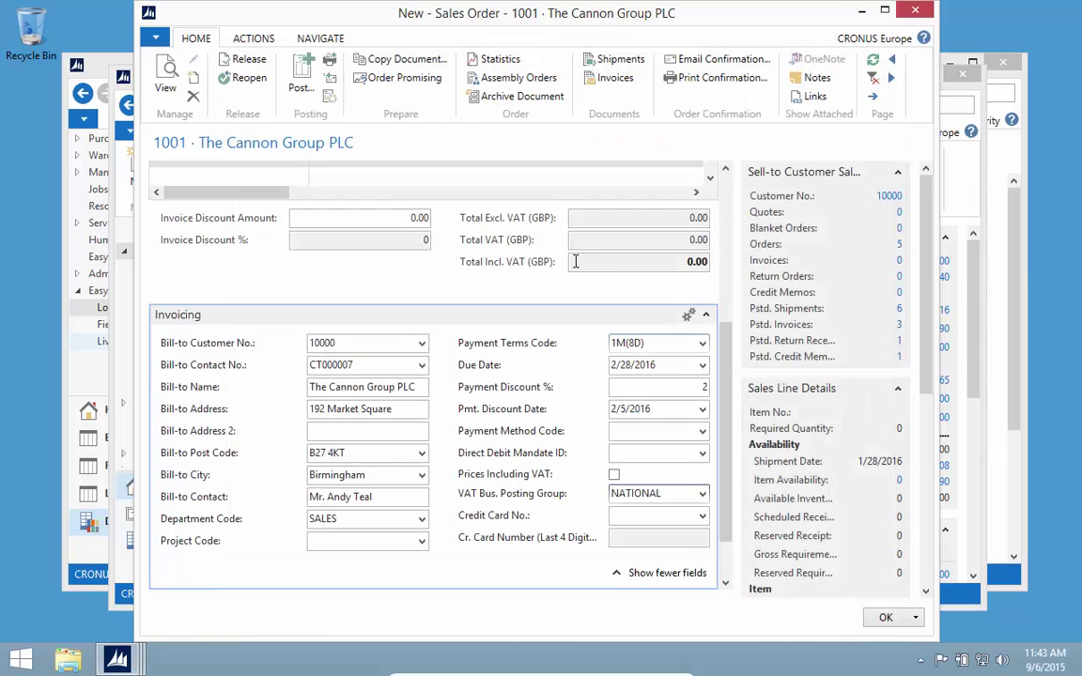
pyautogui.press('Escape')
# Go to Departments > Financial Management > General Ledger
pyautogui.click(174, 549)
pyautogui.click(179, 177)
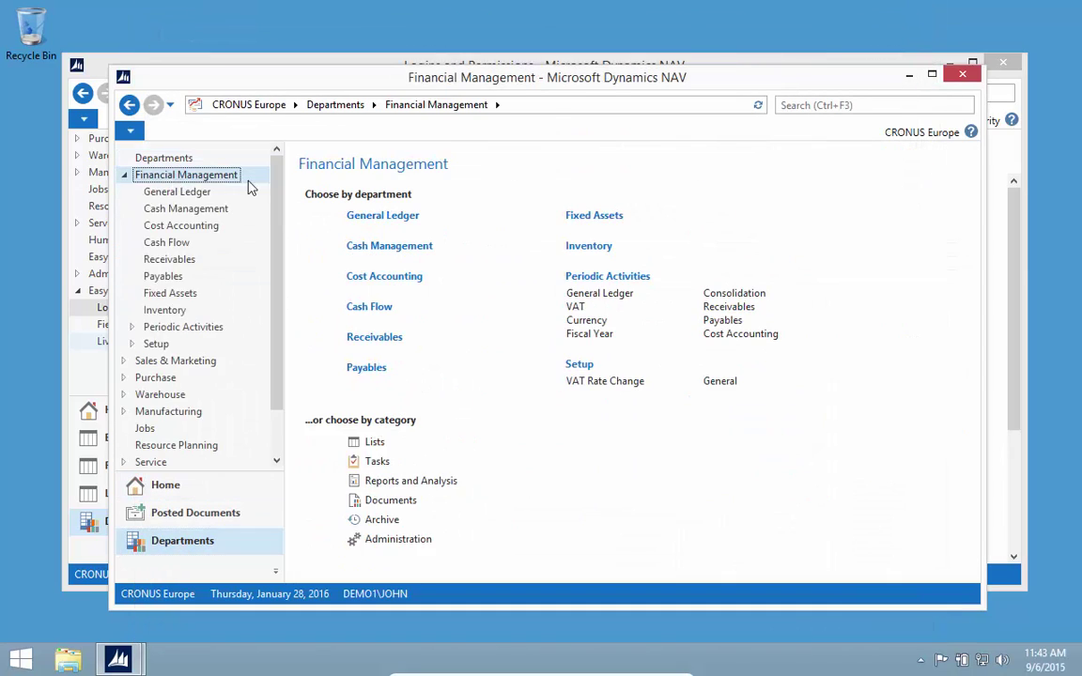
pyautogui.click(358, 218)
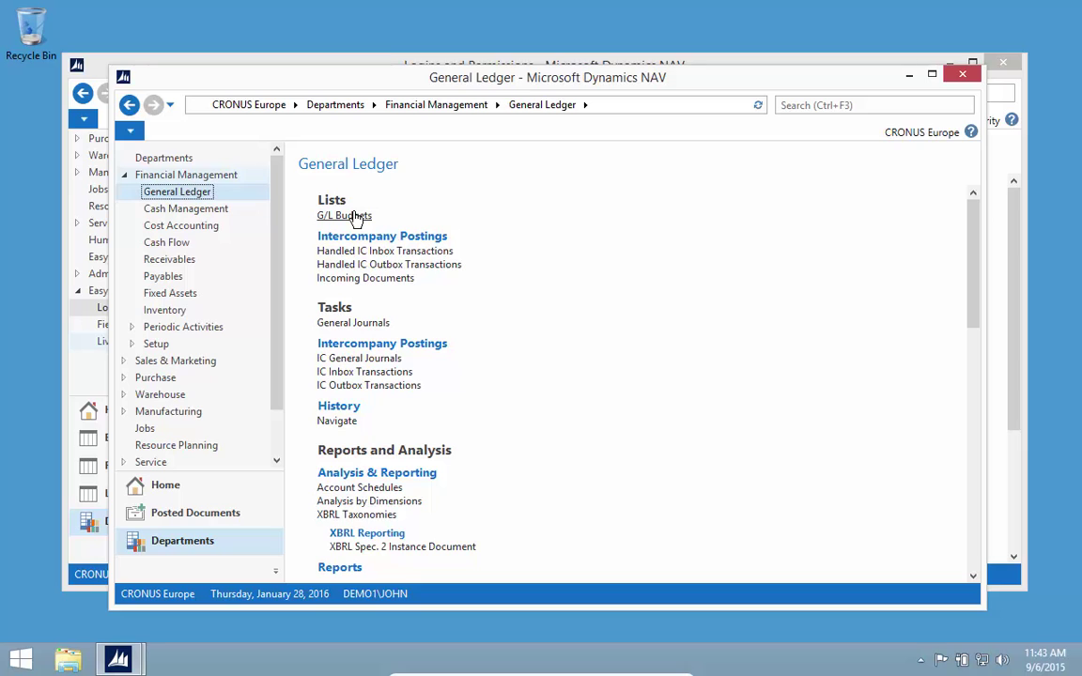
# In Navigate, find entries and try showing the G/L Entry records, then dismiss the permission error
pyautogui.click(337, 422)
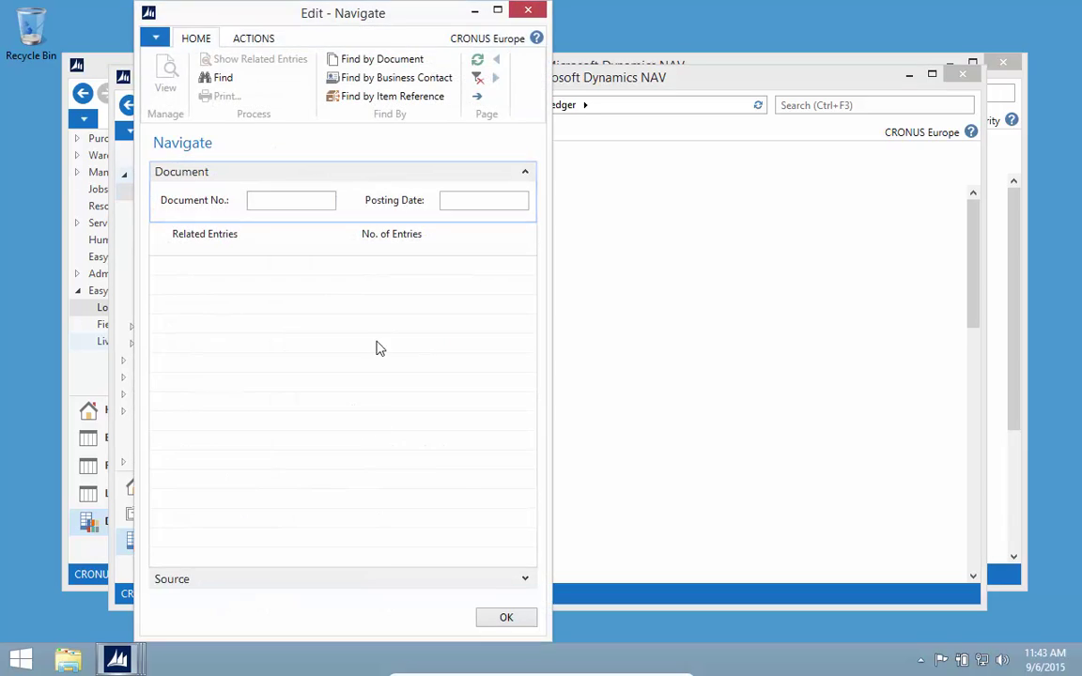
pyautogui.click(220, 78)
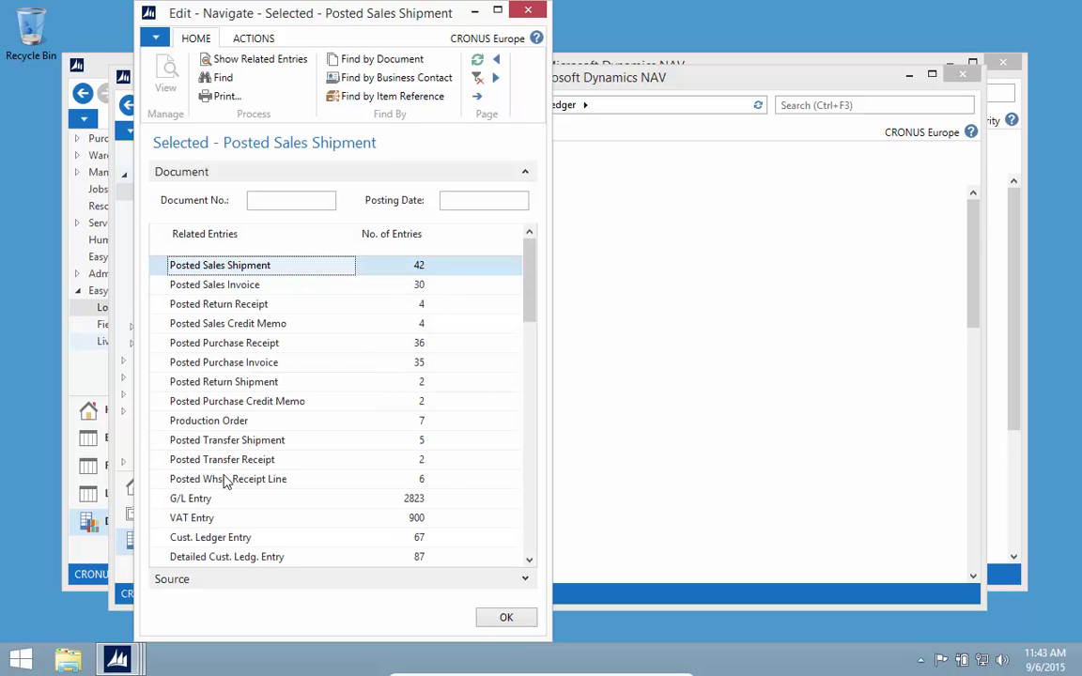
pyautogui.click(201, 504)
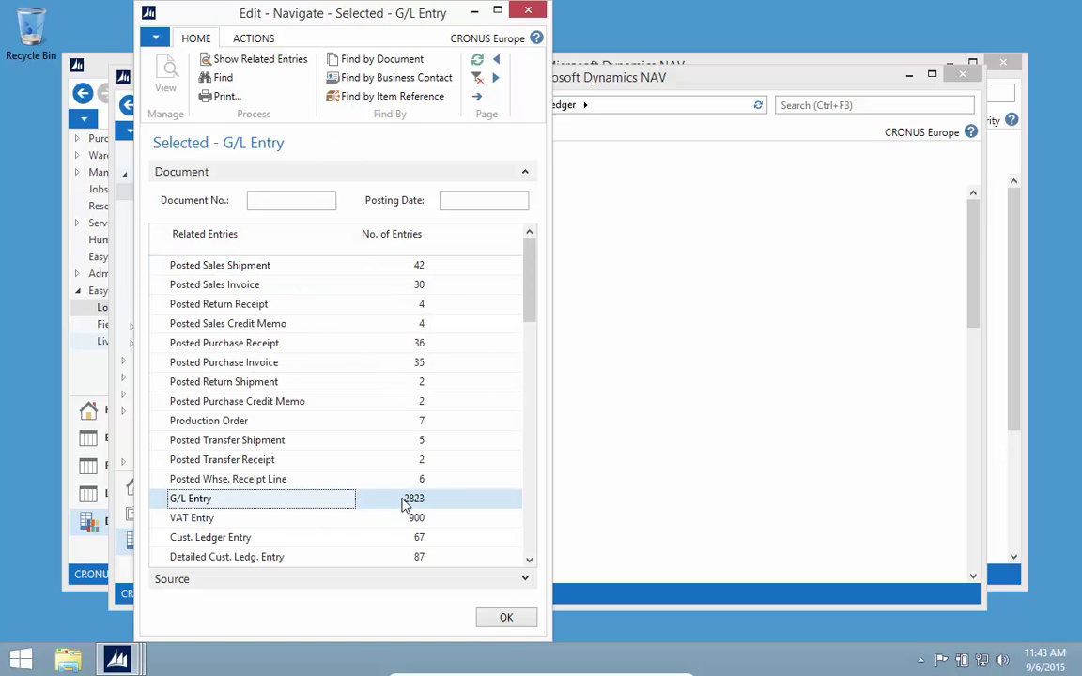
pyautogui.click(230, 60)
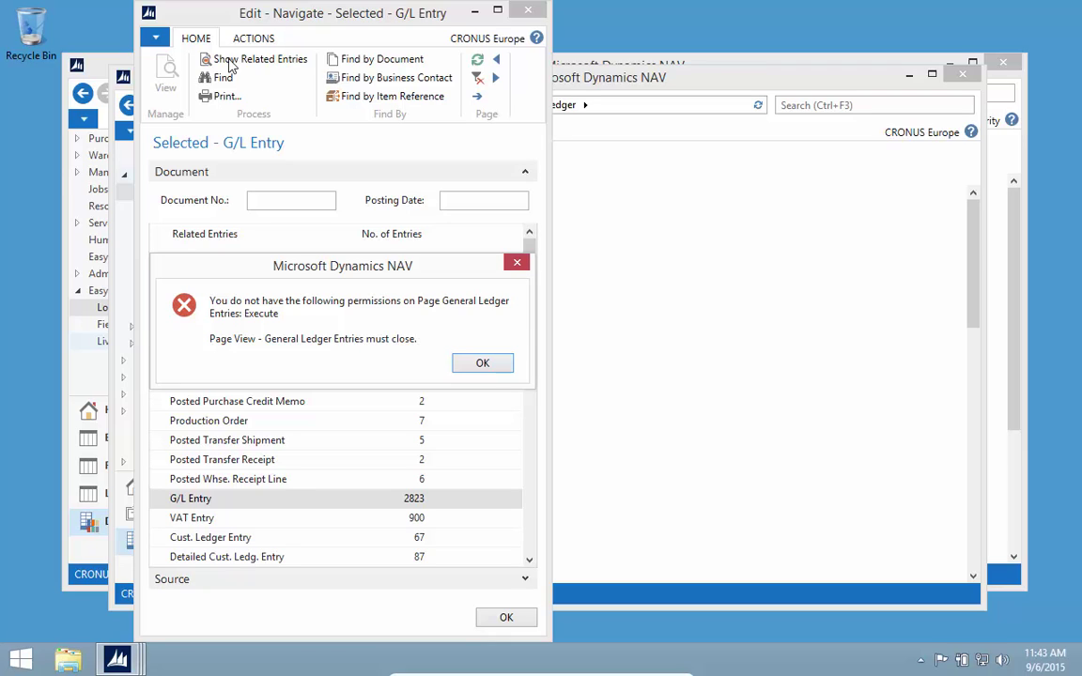
pyautogui.click(482, 364)
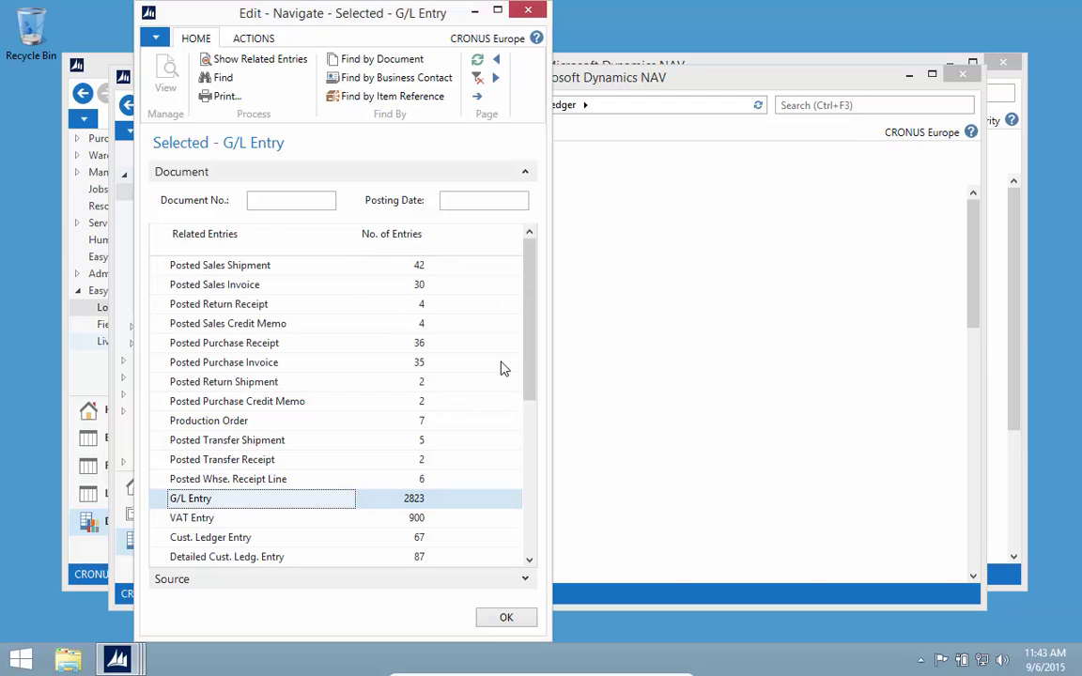
pyautogui.press('Escape')
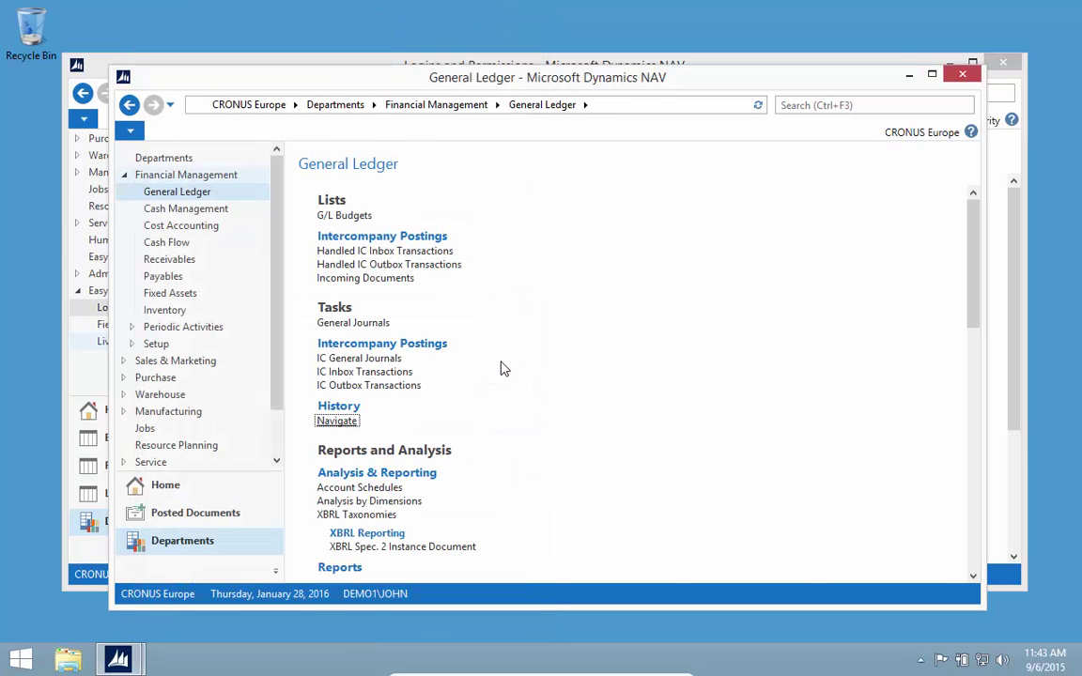